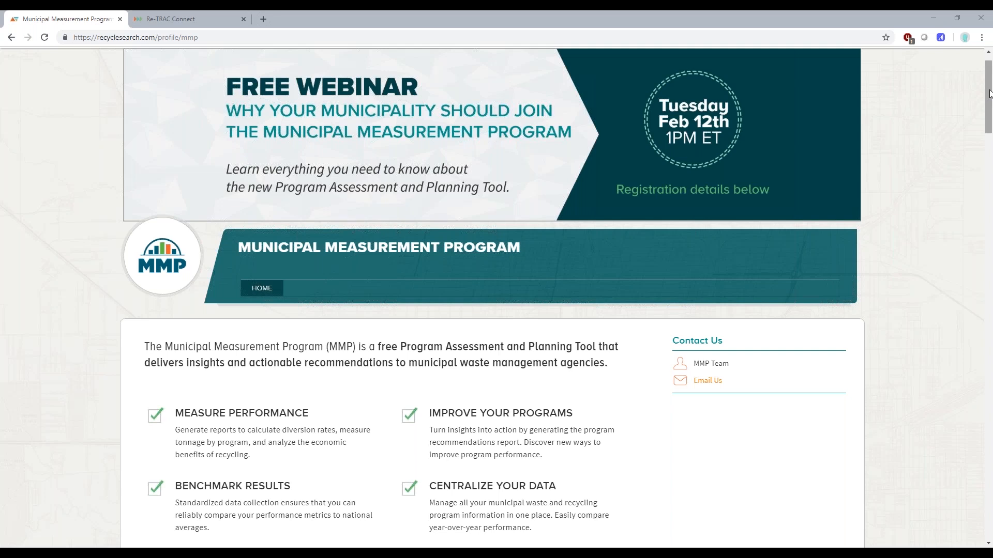
Log in to Re-TRAC Connect with the prefilled e-mail and the account password
left_click(206, 19)
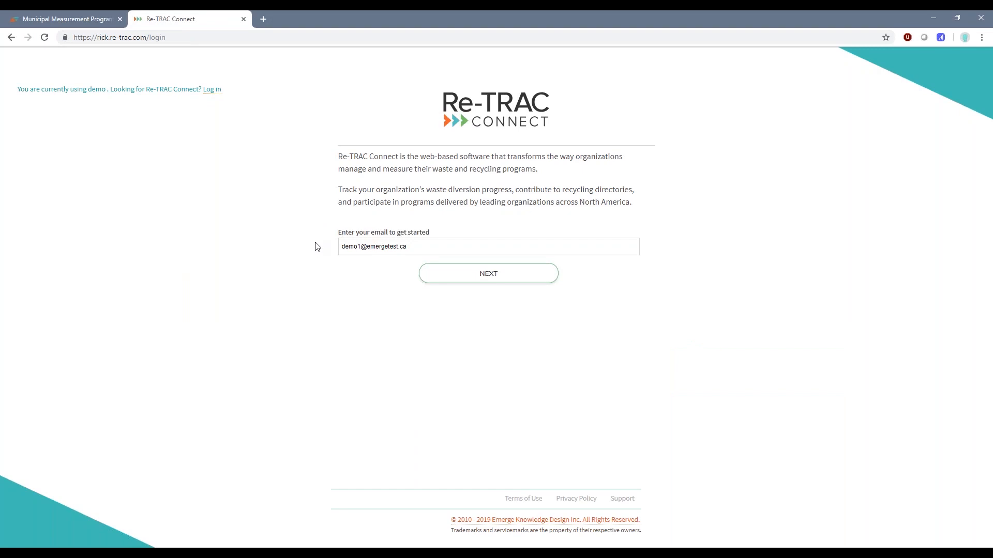
left_click(465, 280)
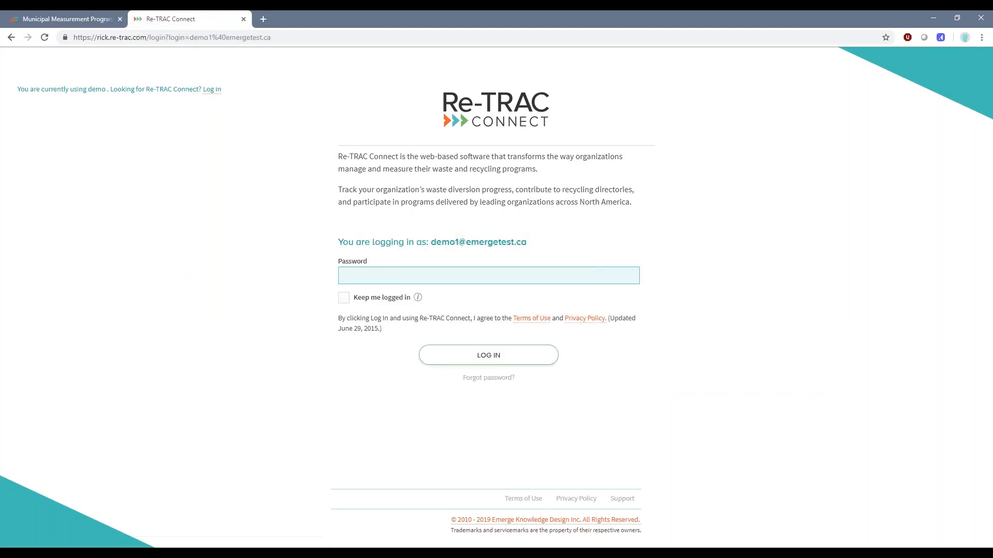
type("•••")
left_click(488, 354)
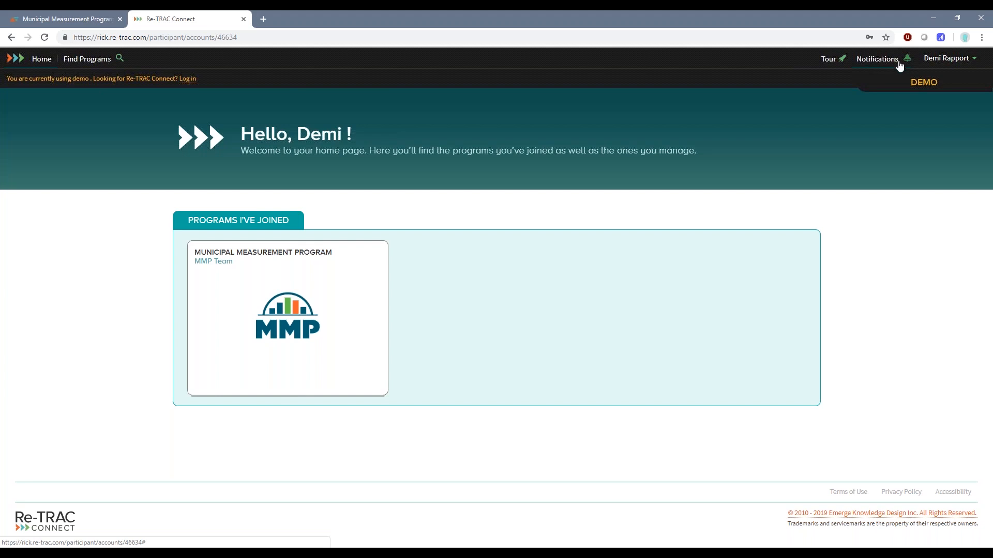
View the account options, and open the City of Highland Park, IL workspace in the Municipal Measurement Program
left_click(955, 66)
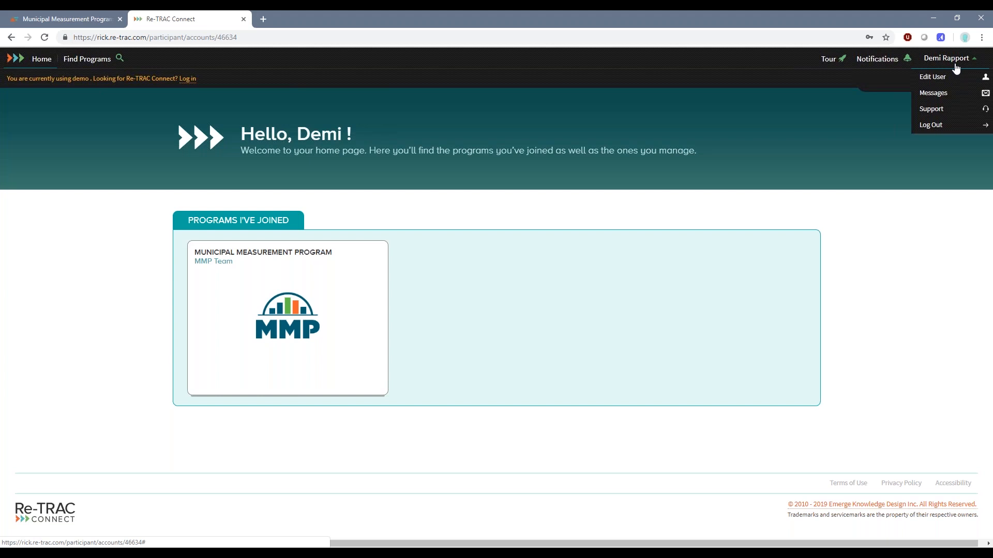
left_click(956, 66)
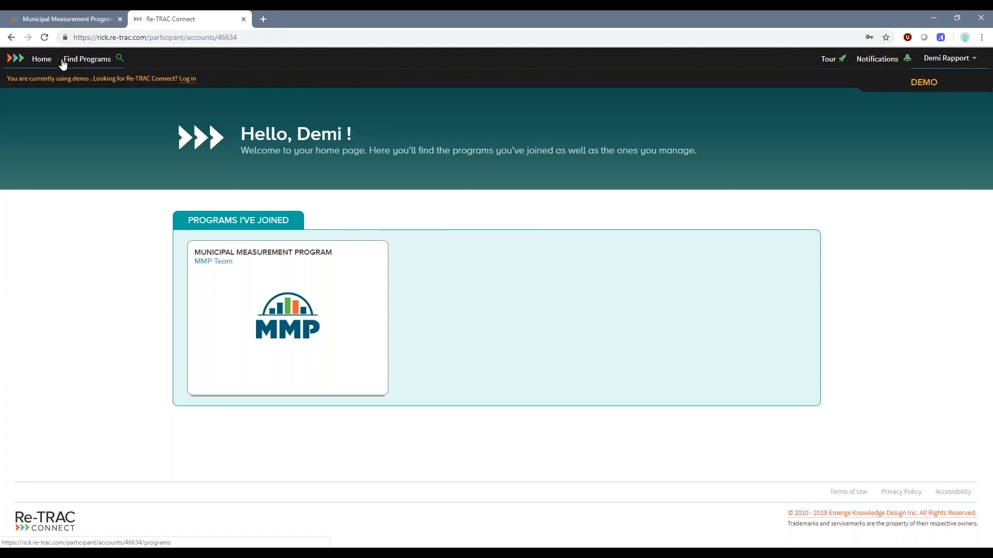
left_click(283, 300)
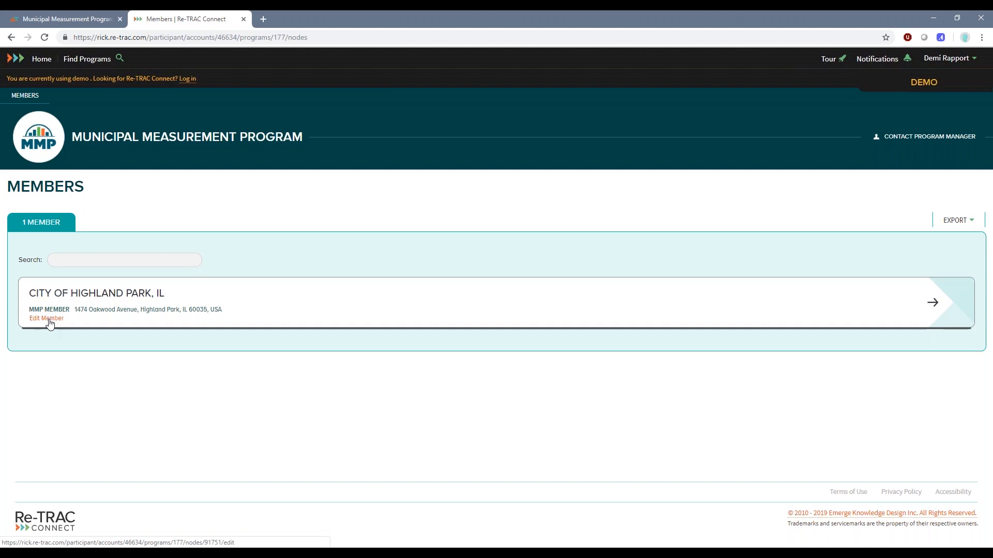
left_click(48, 294)
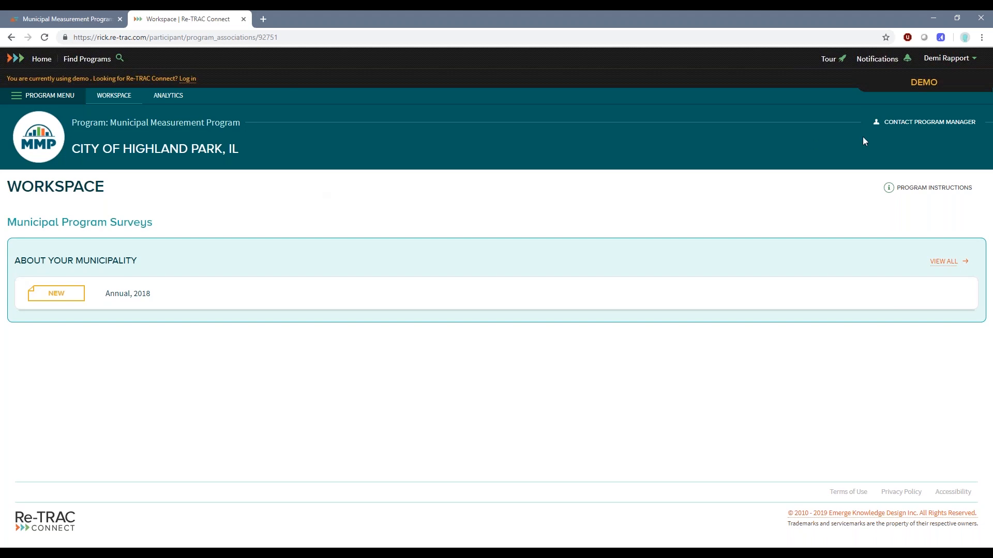
Review the program manager's contact details and the program instructions, closing each one after reading
left_click(892, 126)
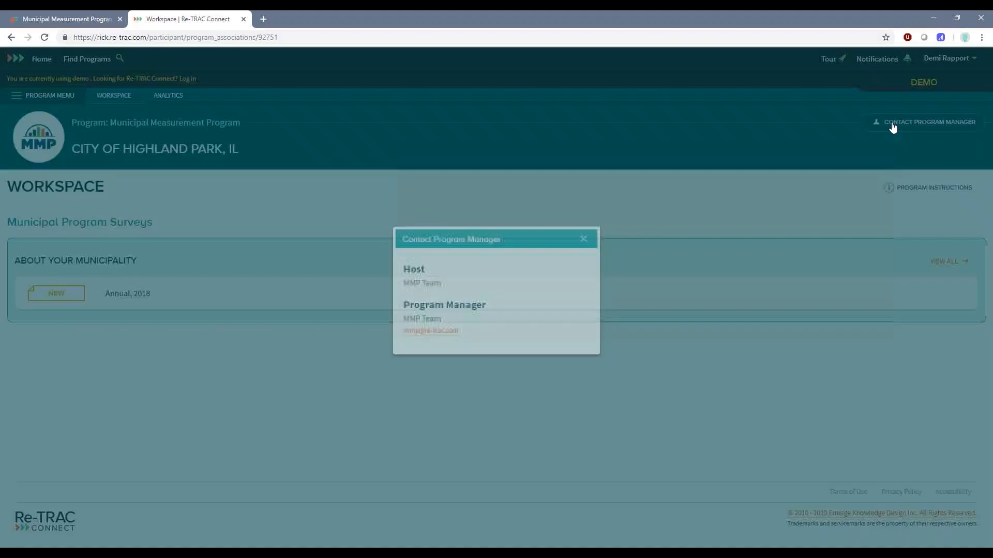
left_click(583, 246)
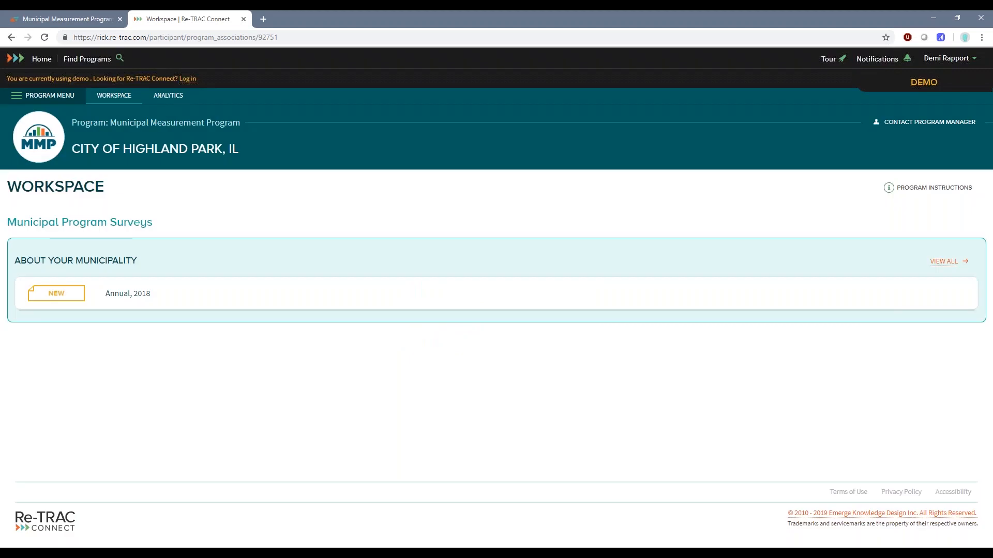
left_click(928, 188)
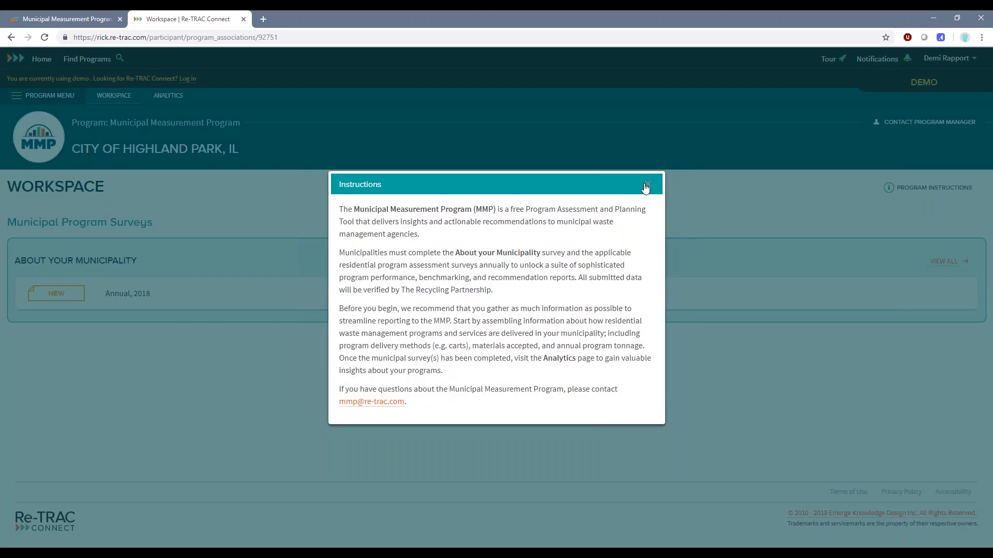
left_click(646, 186)
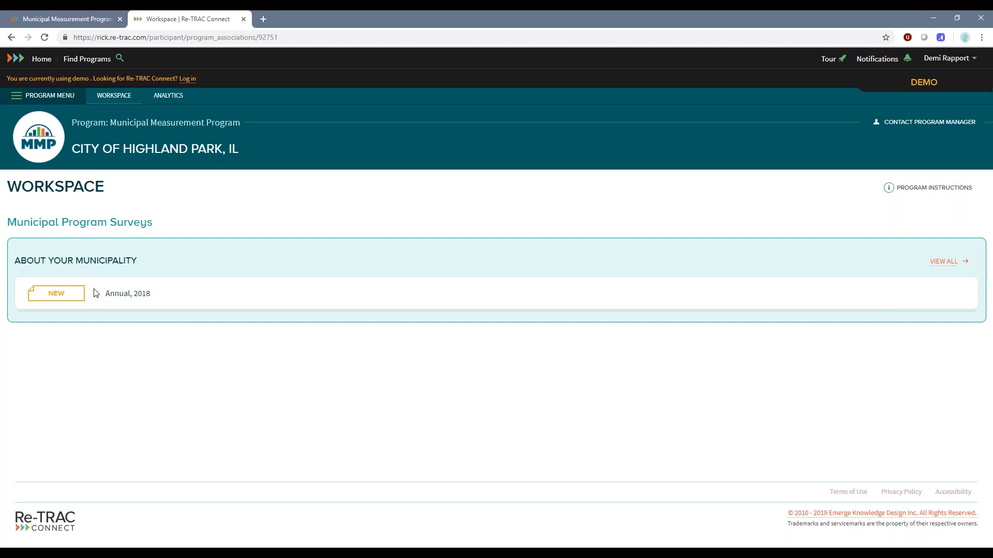
Start the new Annual, 2018 About Your Municipality survey and read through its survey instructions
left_click(59, 298)
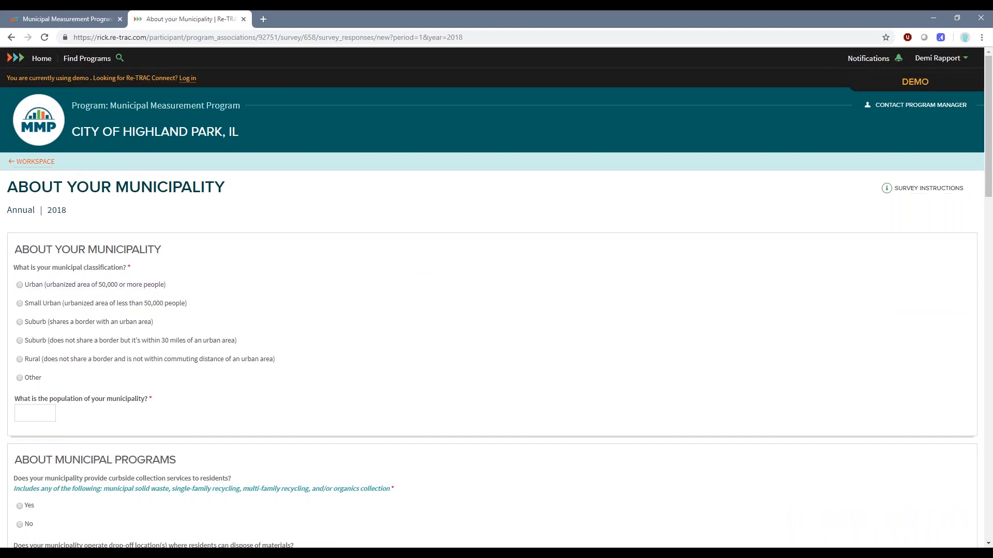
left_click(887, 188)
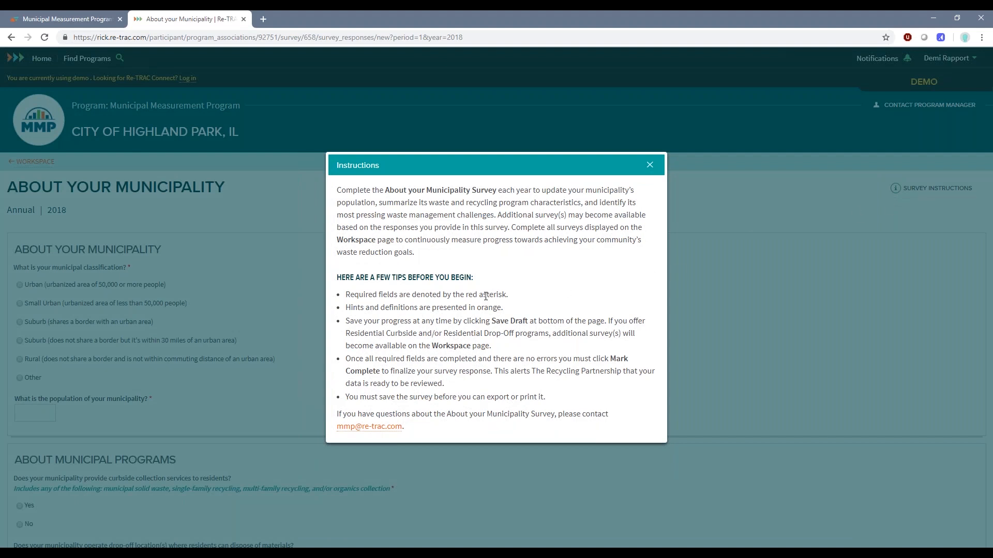
left_click(656, 167)
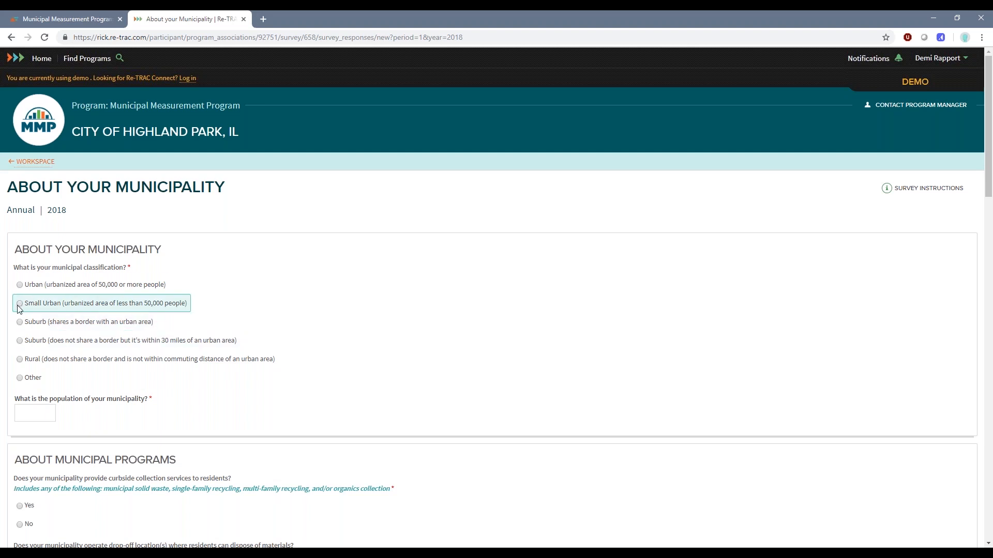
Set the municipal classification to Small Urban (urbanized area of less than 50,000 people) and the population to 29,500
left_click(79, 309)
left_click(39, 413)
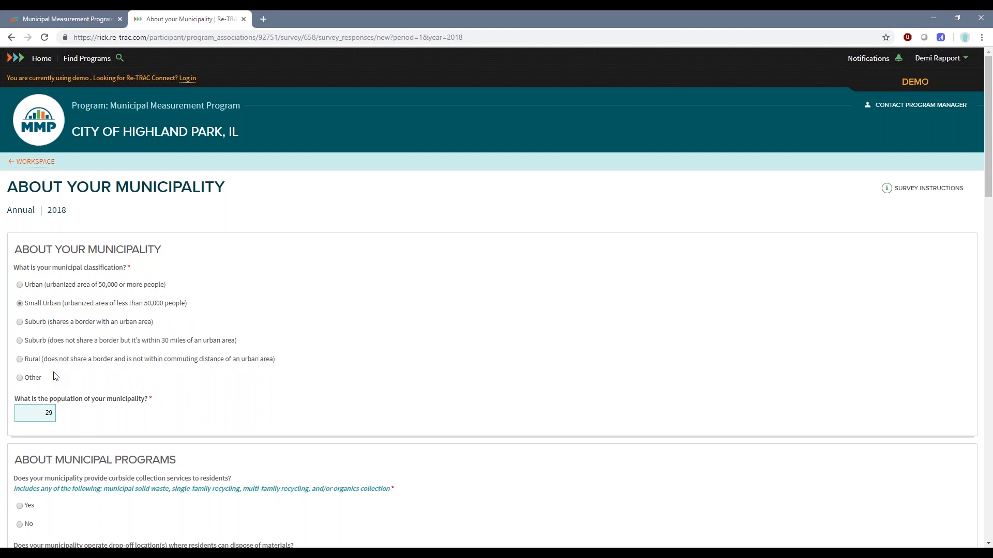
type("29500")
left_click(82, 414)
Answer Yes to providing curbside collection services and Yes to operating drop-off locations for residents
scroll(4, 411, "down", 3)
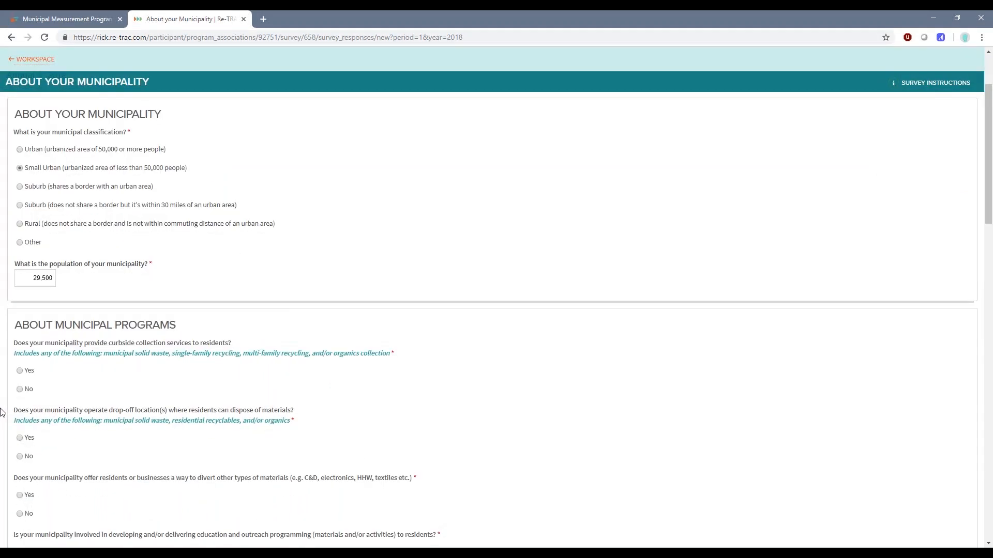
scroll(3, 412, "down", 1)
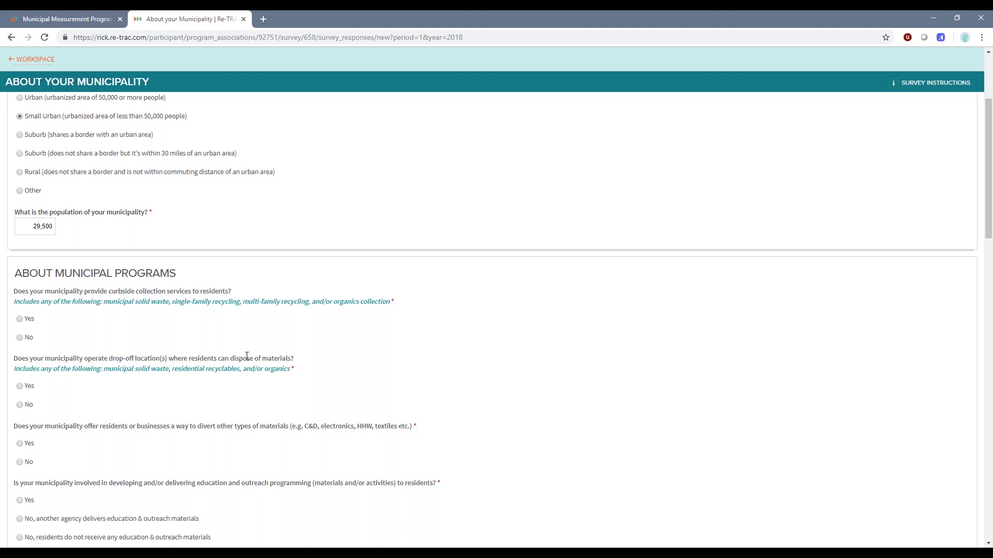
left_click(20, 319)
left_click(19, 386)
Answer Yes to diverting other material types and select C&D, Electronics and Textiles, leaving Other unselected
scroll(54, 403, "down", 1)
scroll(56, 403, "down", 1)
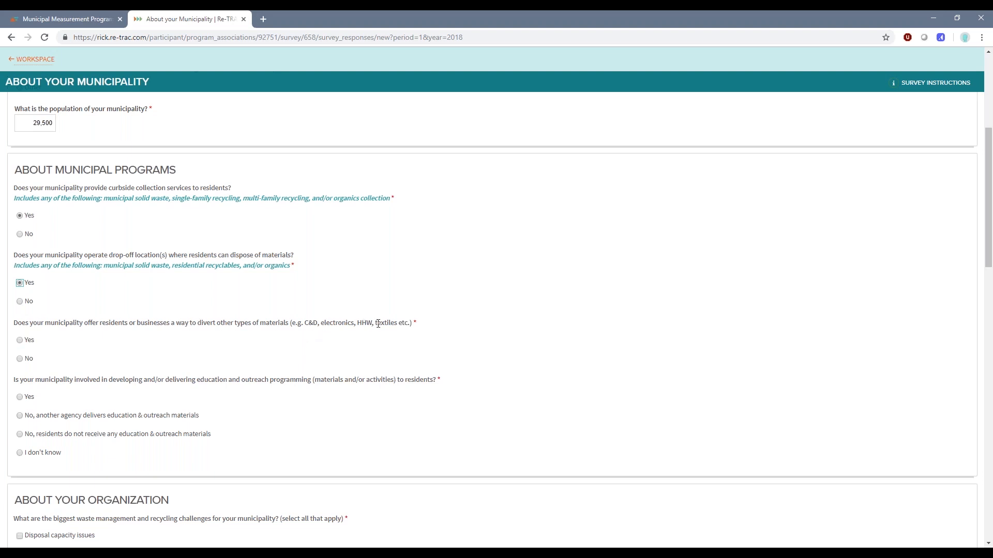
left_click(27, 343)
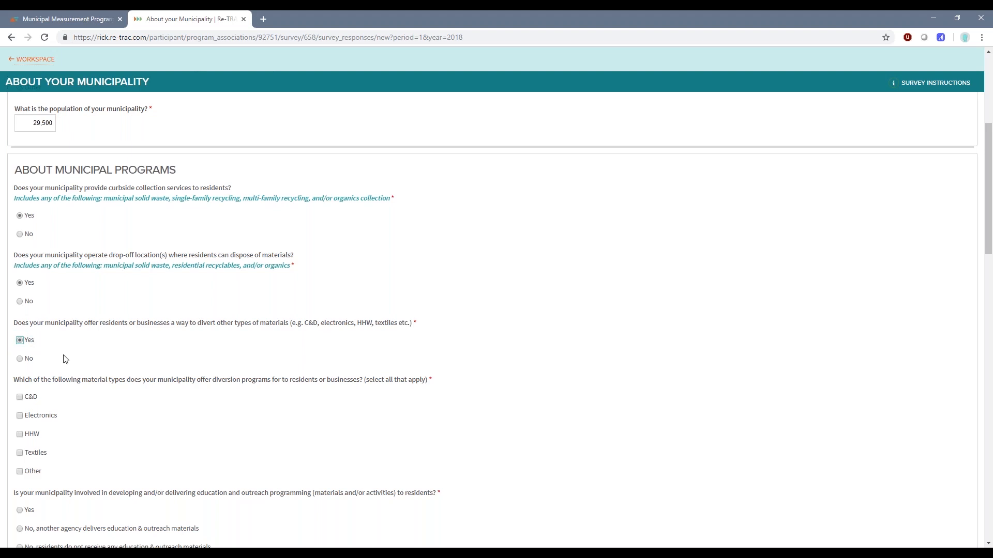
left_click(25, 398)
left_click(27, 421)
left_click(26, 455)
left_click(34, 472)
scroll(78, 467, "down", 1)
left_click(40, 467)
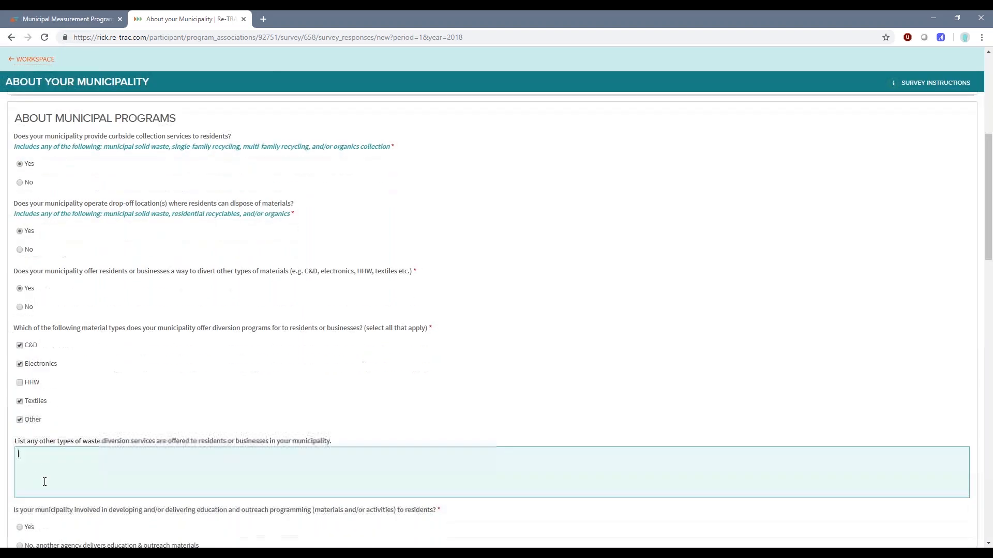
left_click(21, 420)
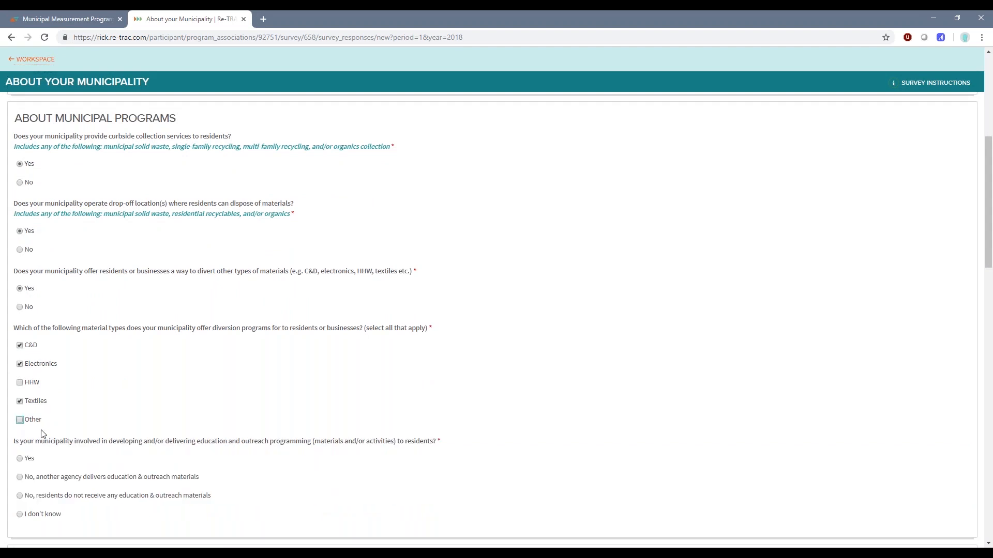
Try Yes and the another-agency answer for education and outreach involvement, and settle on "No, residents do not receive any education & outreach materials"
scroll(37, 438, "down", 1)
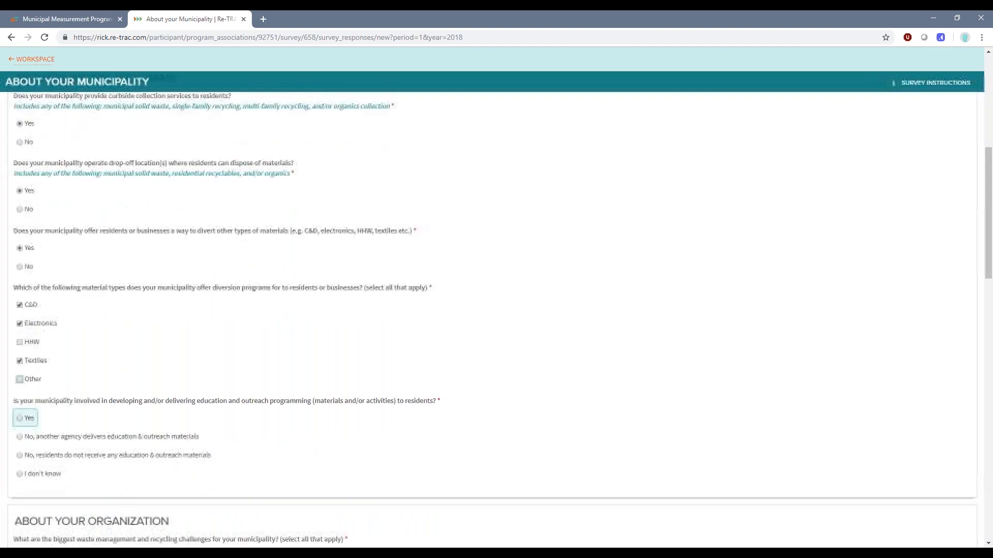
scroll(20, 424, "down", 1)
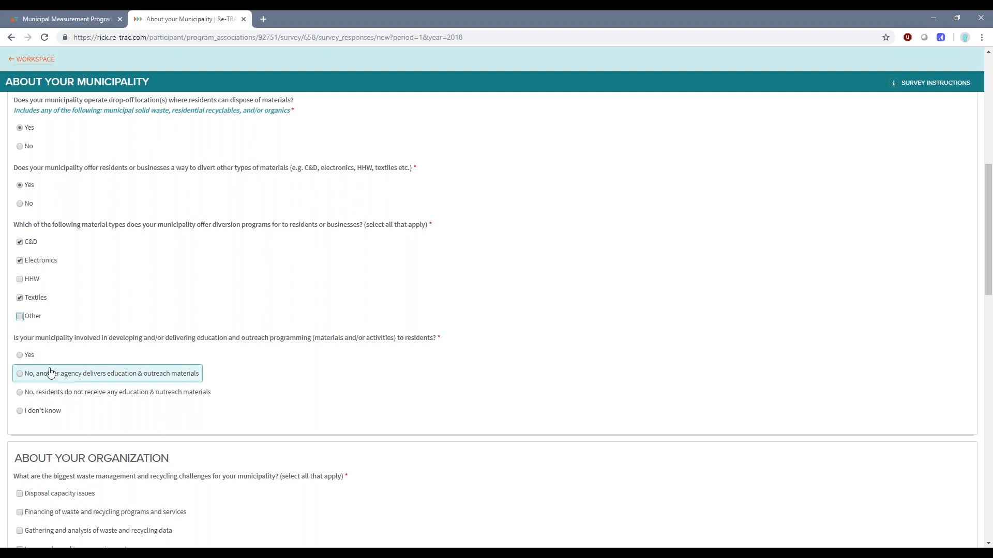
left_click(27, 358)
scroll(184, 302, "down", 3)
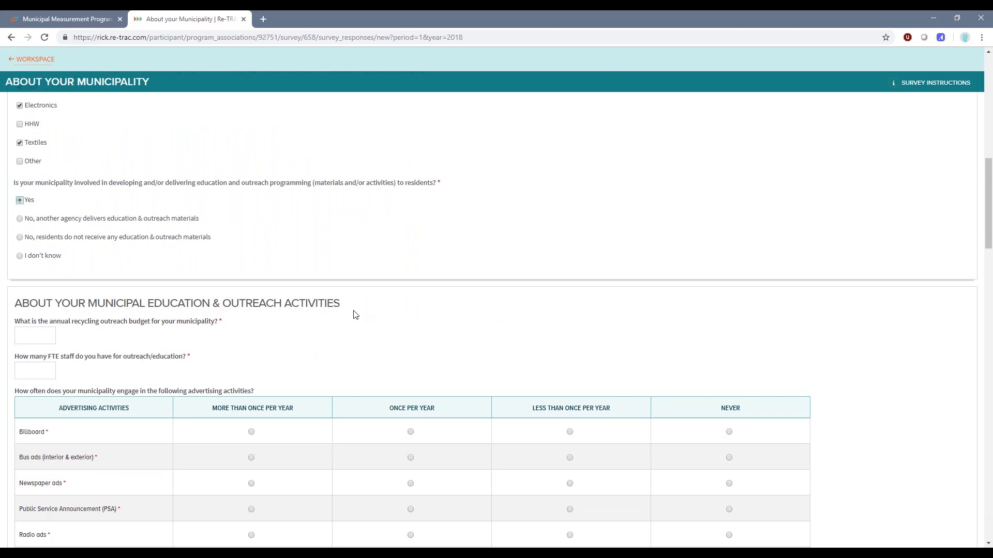
scroll(80, 342, "down", 1)
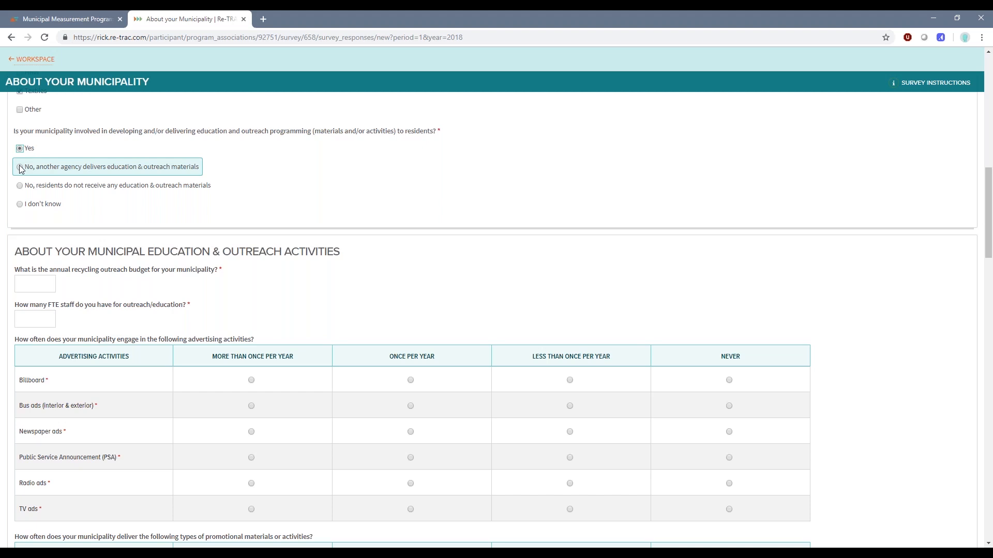
left_click(64, 173)
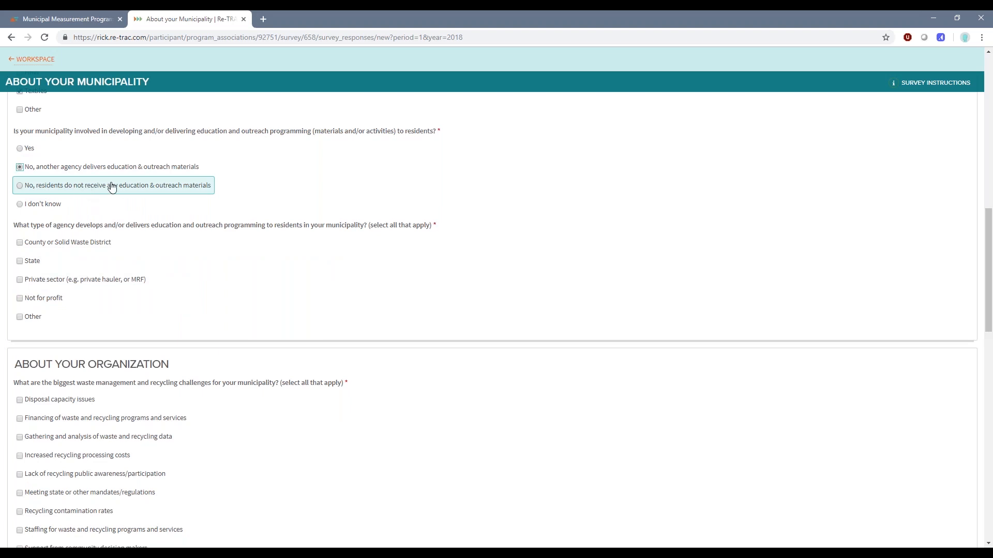
left_click(36, 187)
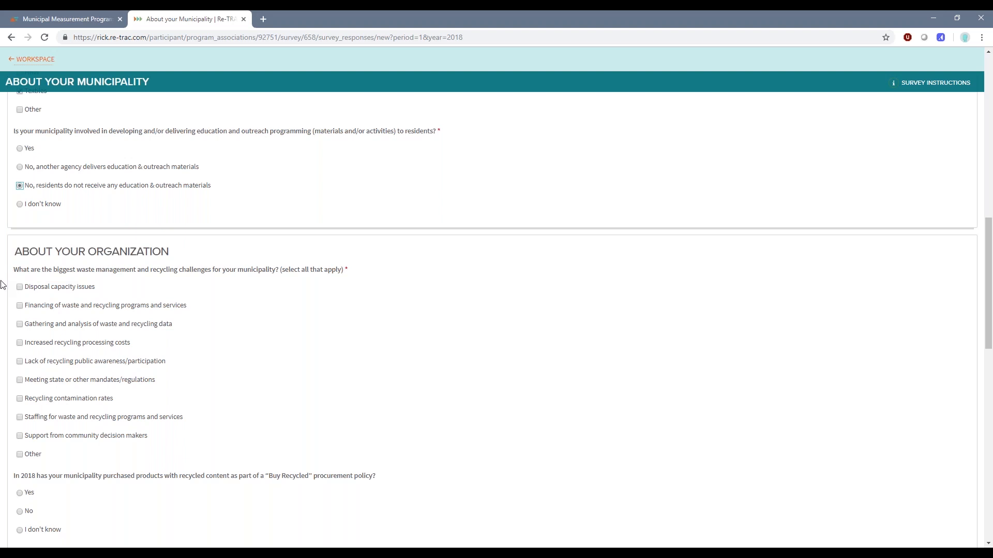
Select disposal capacity issues, gathering and analysis of waste and recycling data, and increased recycling processing costs as the municipality's biggest challenges
left_click(20, 287)
left_click(20, 324)
left_click(20, 342)
Answer No for the Buy Recycled policy, Yes for recycling rewards, Yes for Keep America Beautiful affiliation, and No for SWANA members
scroll(10, 370, "down", 3)
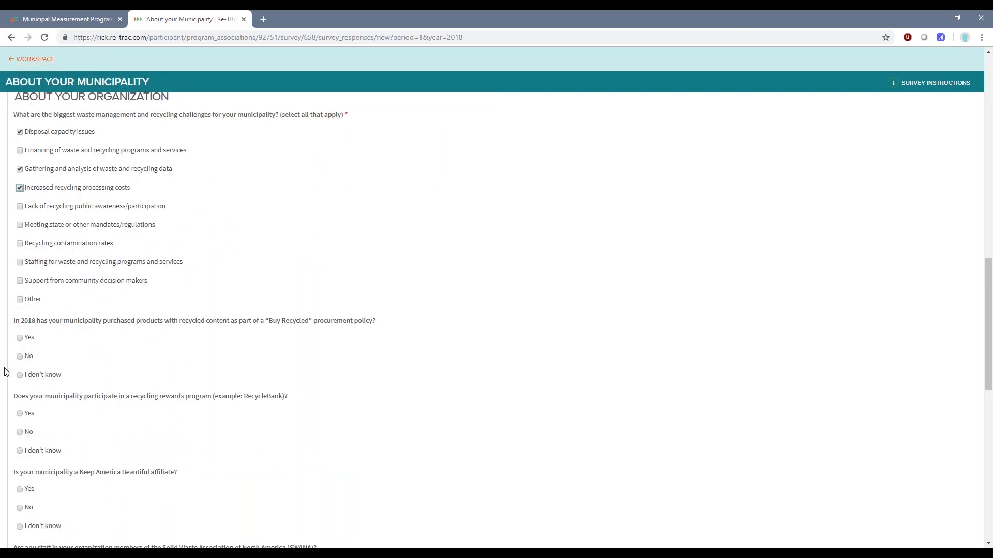
scroll(2, 377, "down", 1)
scroll(1, 380, "down", 1)
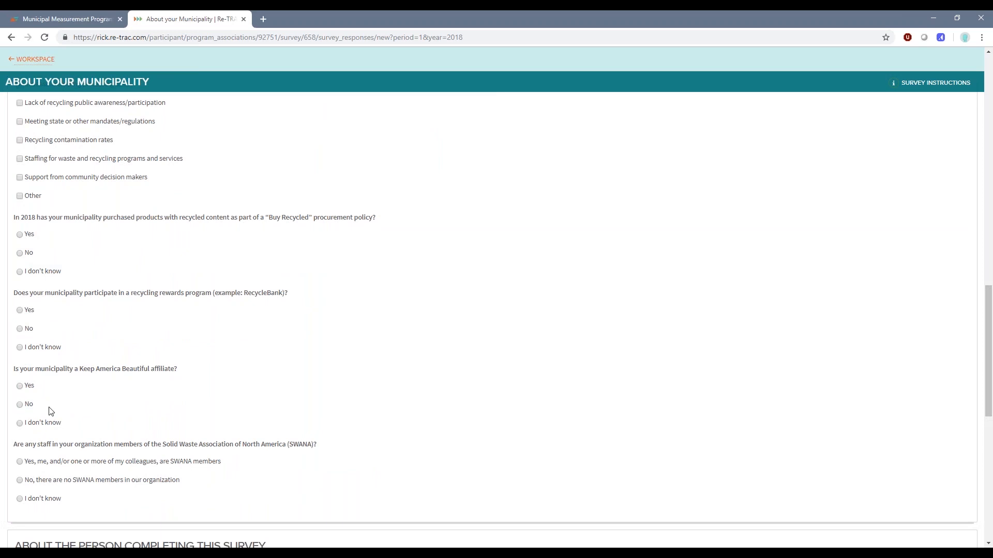
scroll(7, 396, "down", 1)
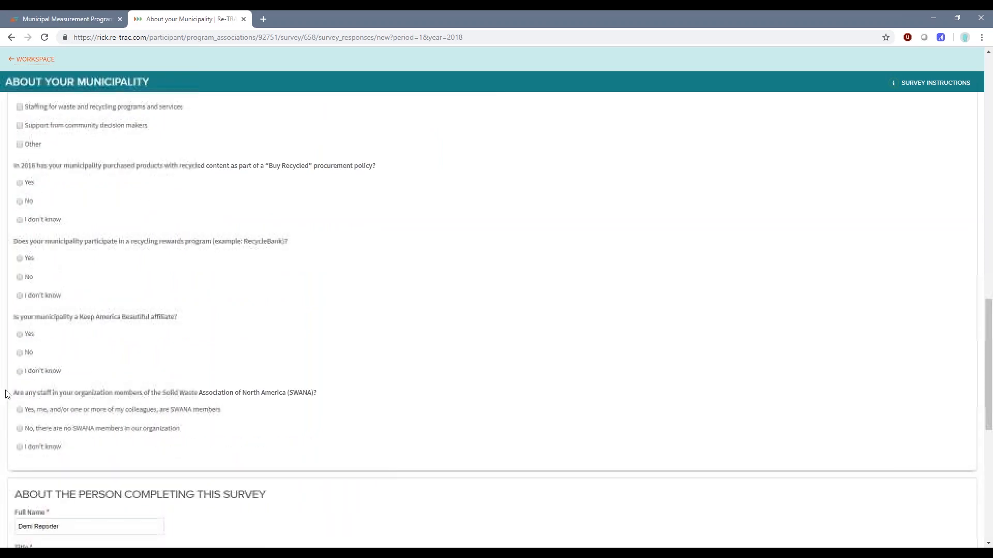
left_click(22, 201)
left_click(20, 258)
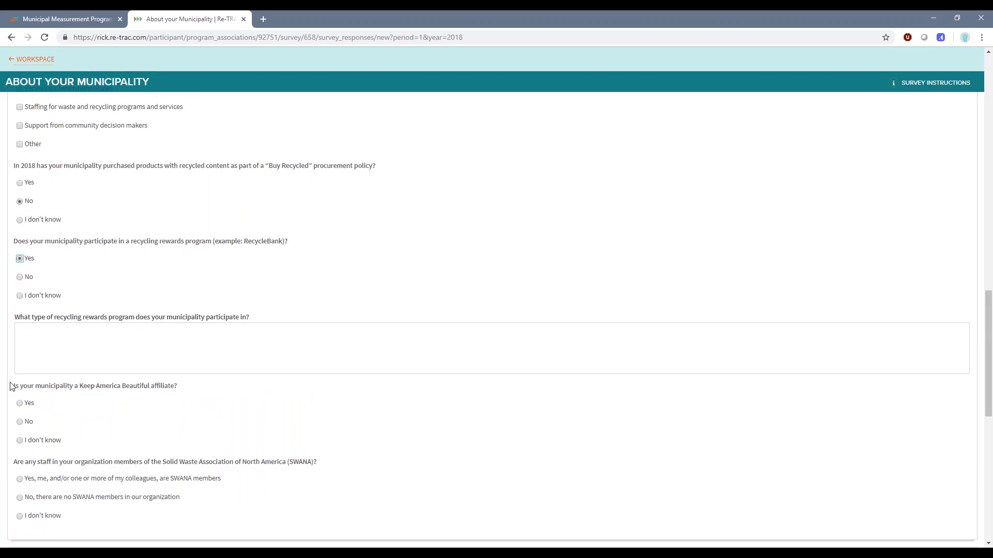
left_click(26, 404)
left_click(31, 504)
Enter Municipal Solid Waste as the agency represented and certify that the survey information is true, accurate and complete
scroll(13, 460, "down", 6)
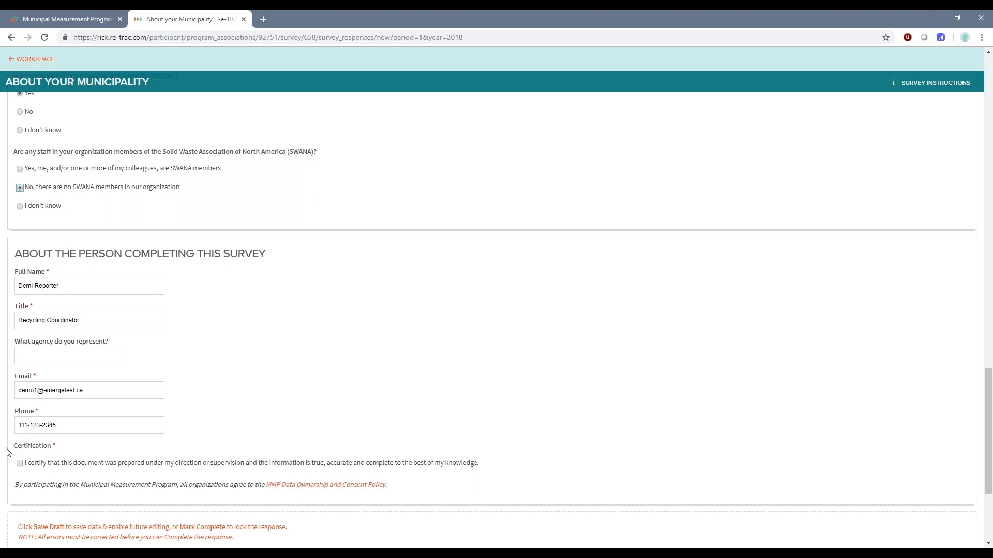
left_click(17, 391)
left_click(17, 355)
left_click(31, 352)
type("Mu")
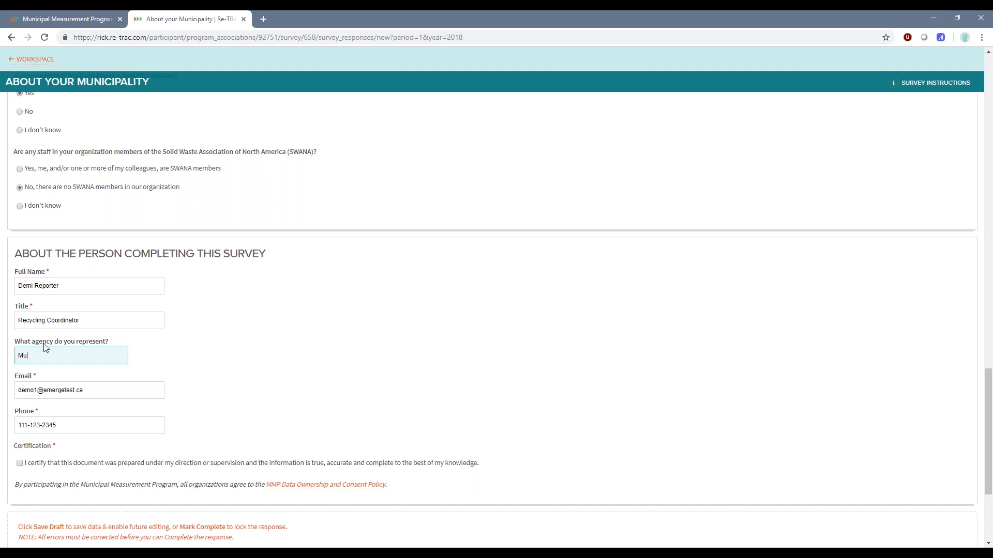
type("nicipal Solid Waste")
key("Tab")
left_click(20, 463)
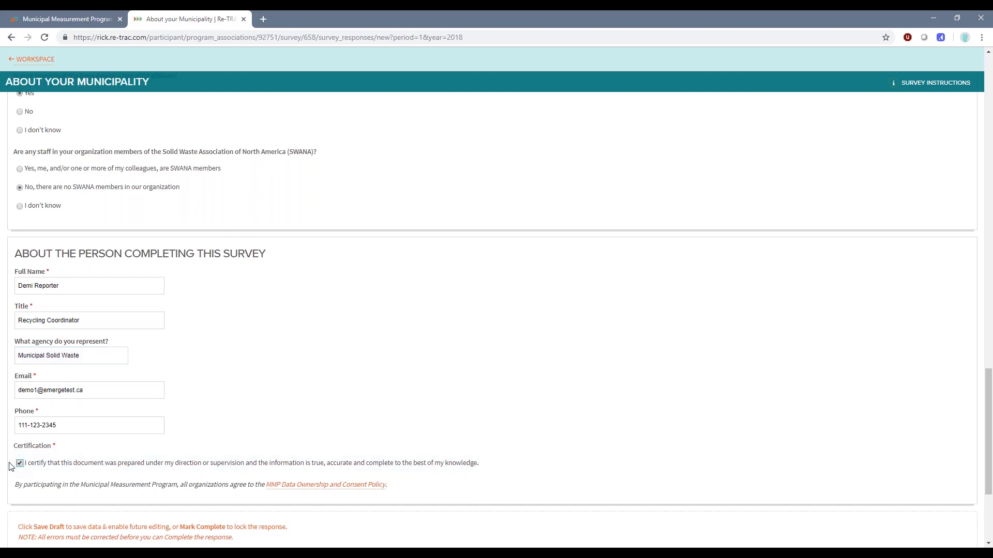
scroll(9, 461, "down", 1)
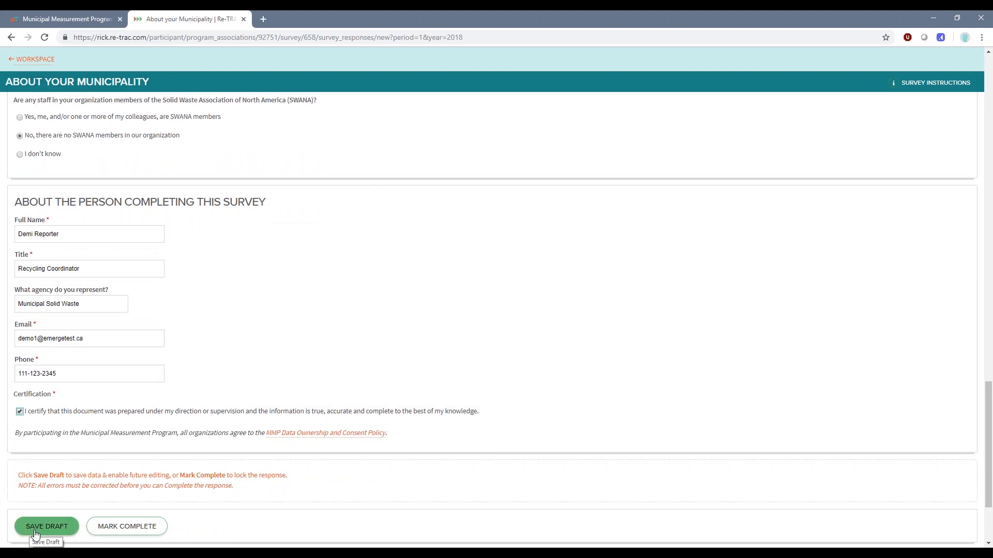
Mark the 2018 About Your Municipality survey response as complete
left_click(121, 534)
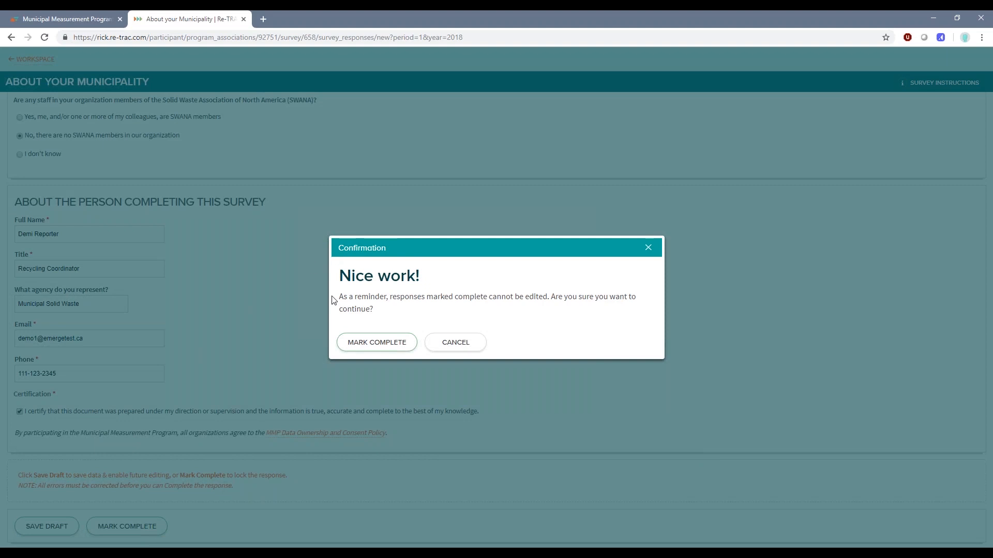
left_click(373, 343)
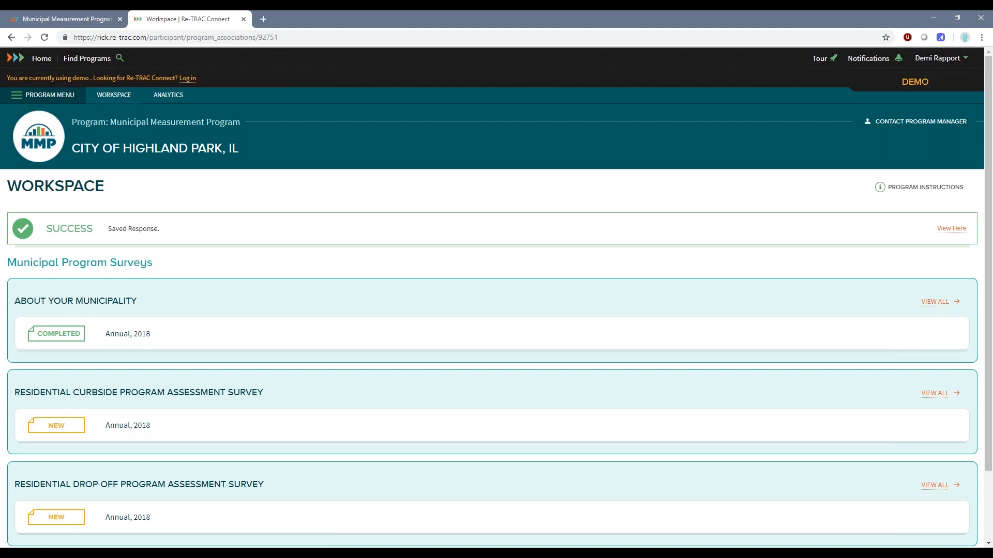
Open the 2018 Residential Curbside Program Assessment Survey and view its survey instructions
scroll(20, 416, "down", 1)
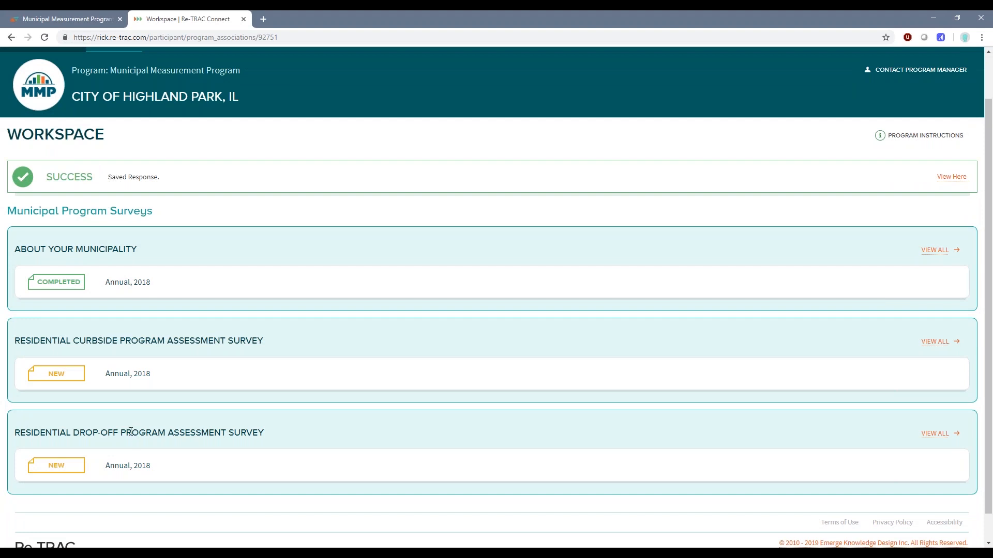
left_click(46, 373)
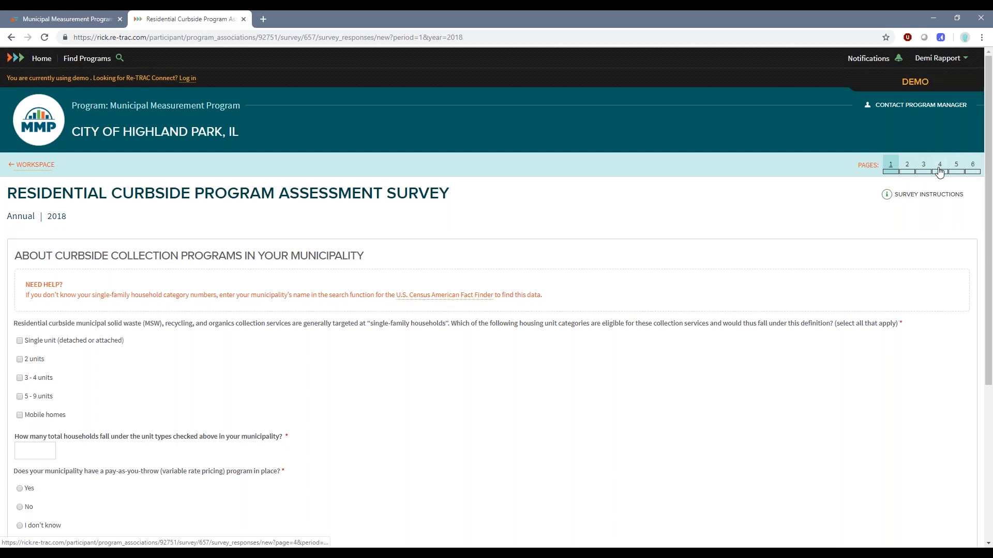
left_click(913, 198)
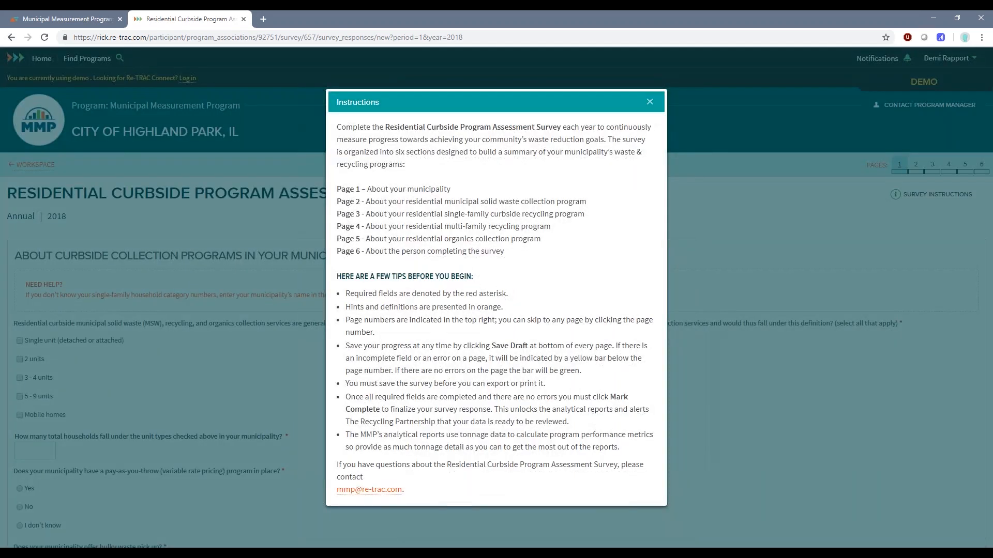
left_click(649, 102)
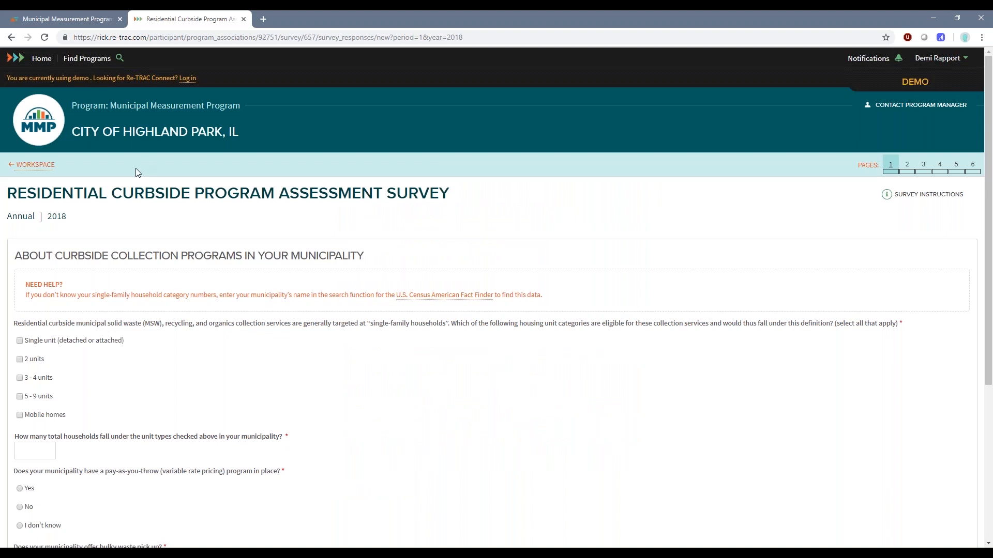
Open the U.S. Census American Fact Finder from the survey's help note and look up Highland Park city, Illinois
scroll(1, 246, "down", 2)
scroll(2, 245, "down", 2)
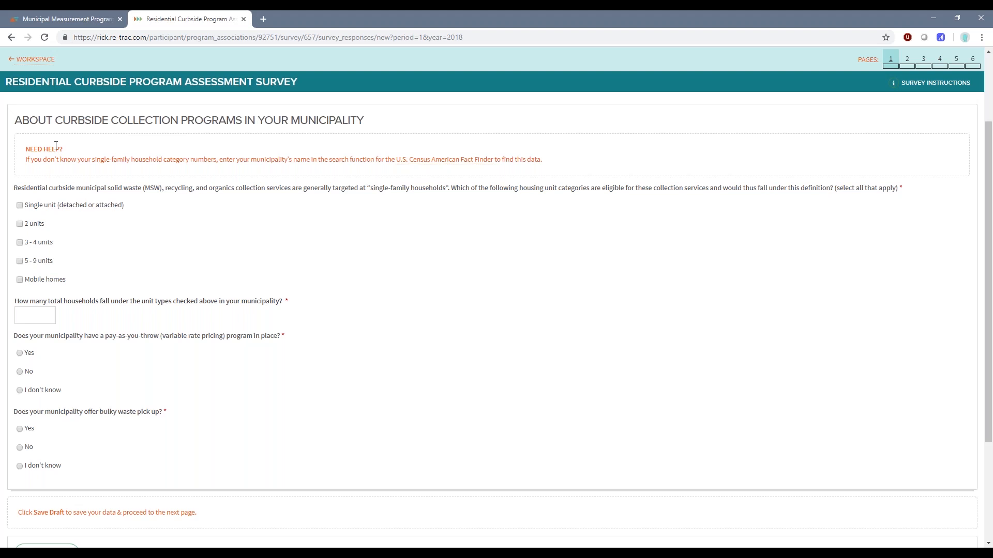
left_click(417, 167)
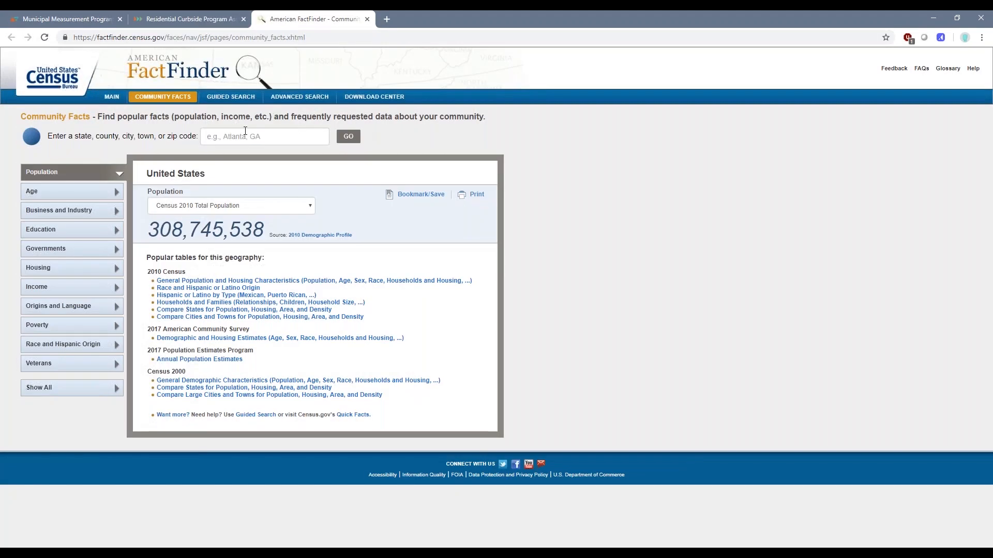
left_click(245, 133)
type("highland park")
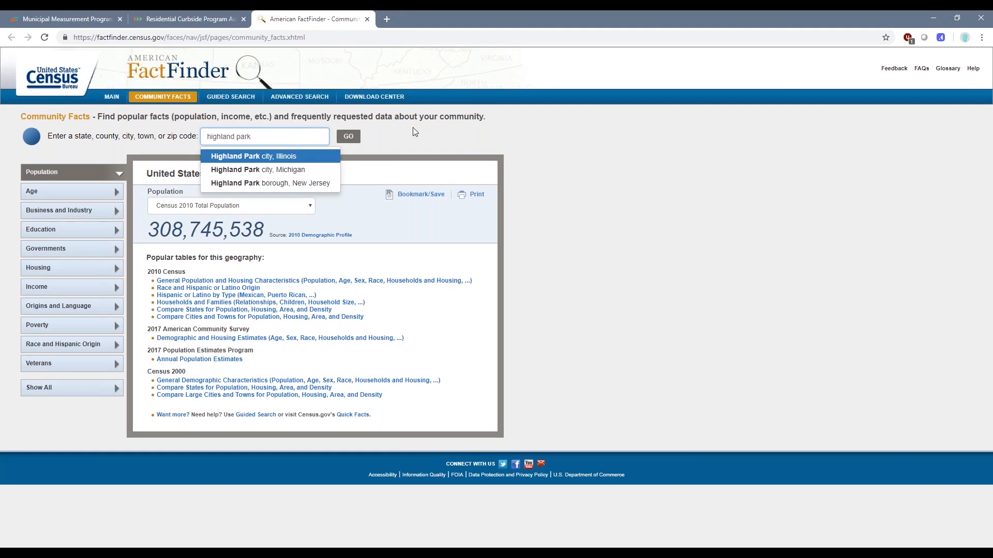
left_click(280, 159)
left_click(347, 136)
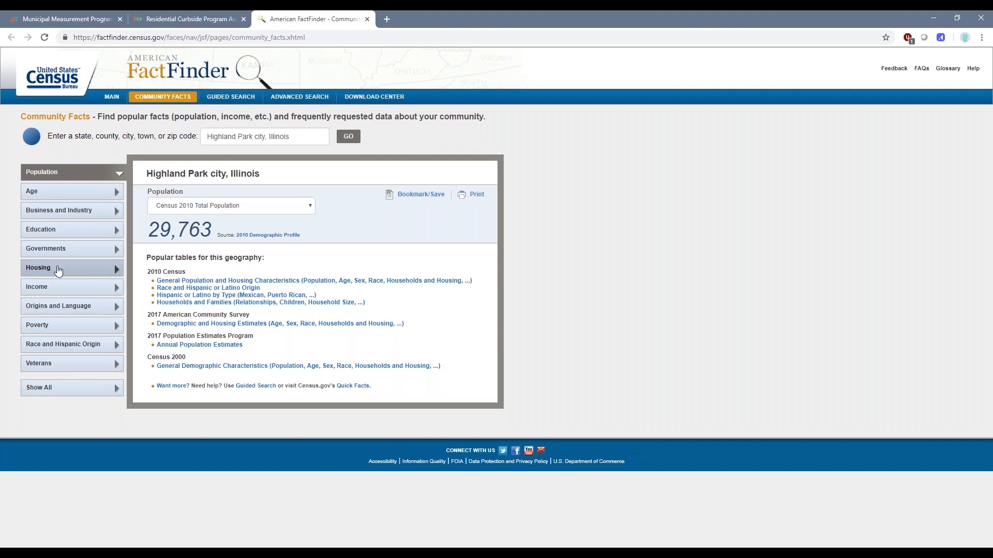
View the 2017 American Community Survey Selected Housing Characteristics table for the city, down to its Units in Structure section
left_click(55, 269)
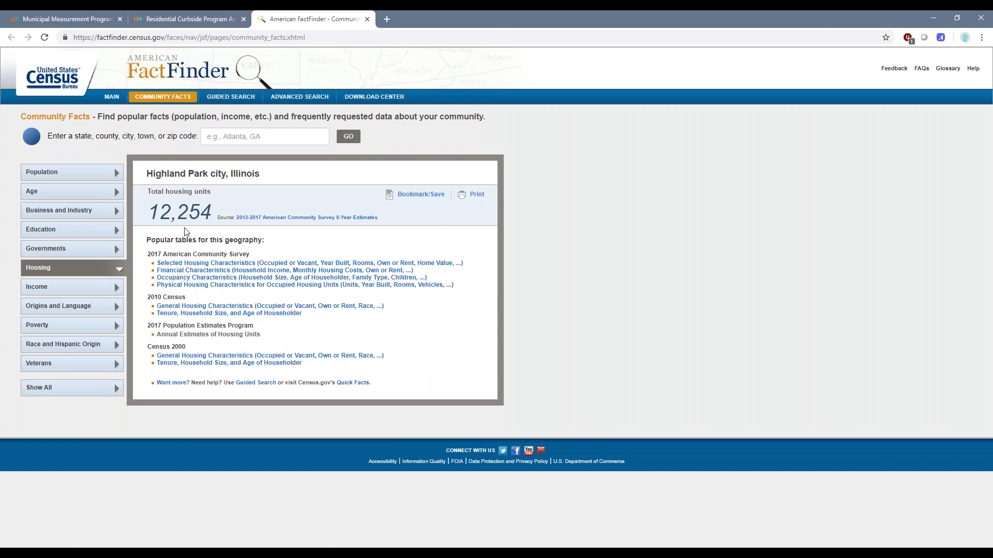
left_click(174, 264)
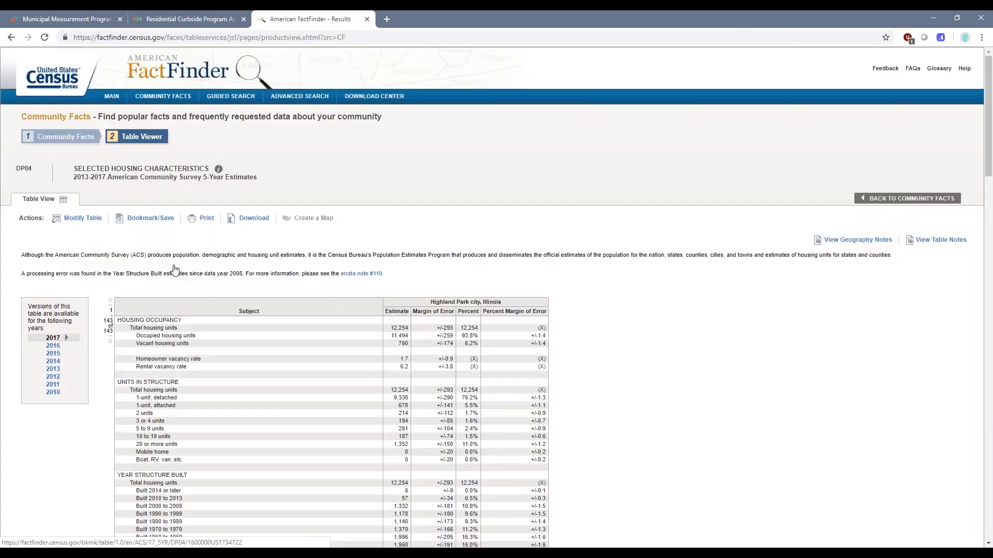
scroll(103, 284, "down", 2)
scroll(102, 284, "down", 1)
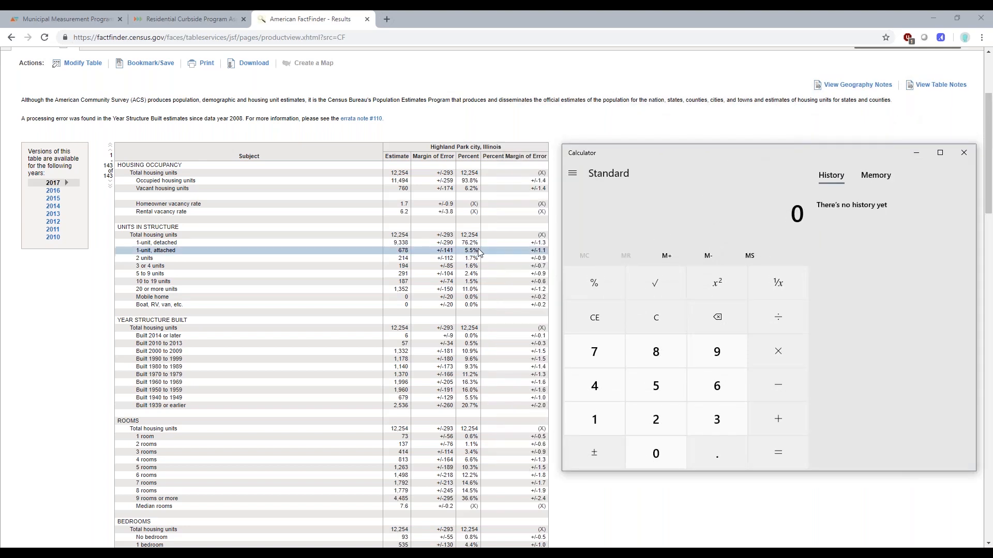
In Calculator, add the 1-unit detached, 1-unit attached, 2-unit and 3 or 4 unit estimates: 9338 + 678 + 214 + 194
type("9338")
key("plus")
type("678")
key("plus")
type("214 ")
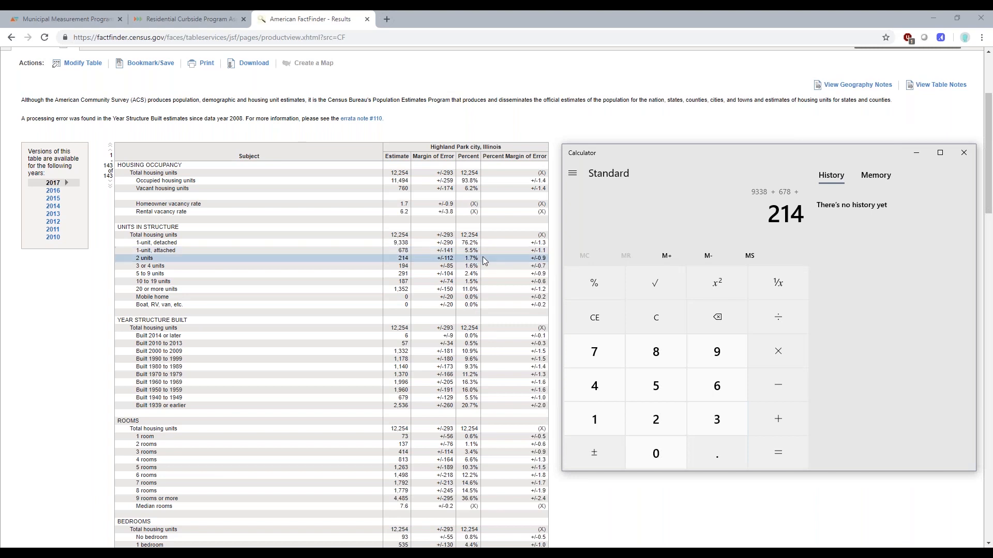
type("+ 194")
key("Return")
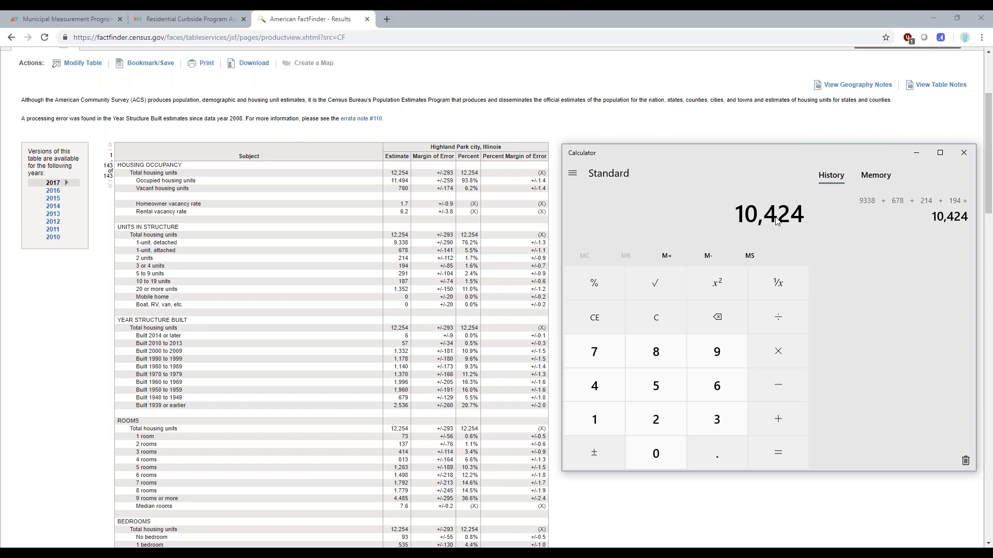
Back in the curbside survey, enter 10424 total households and select Single unit, 2 units and 3 - 4 units as eligible
left_click(214, 19)
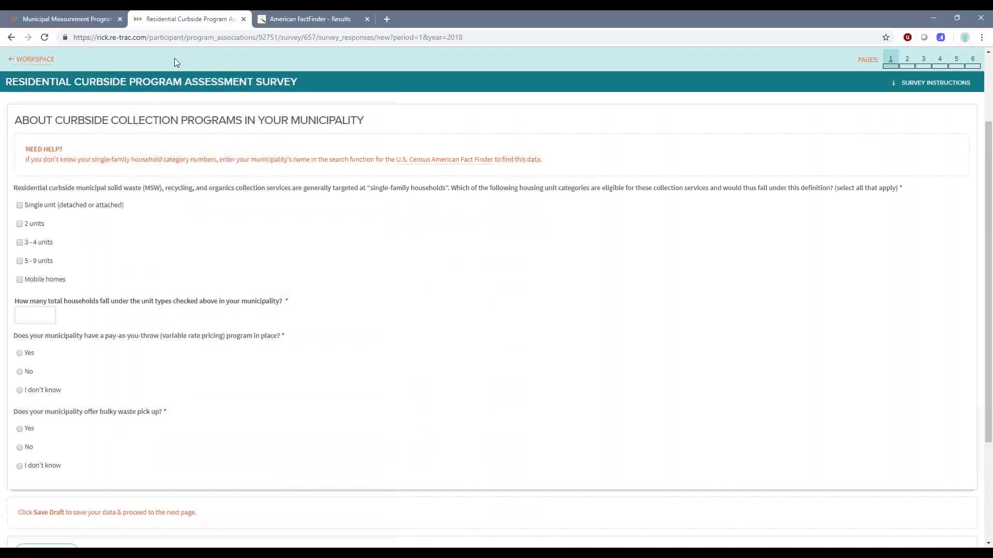
left_click(40, 313)
type("10424")
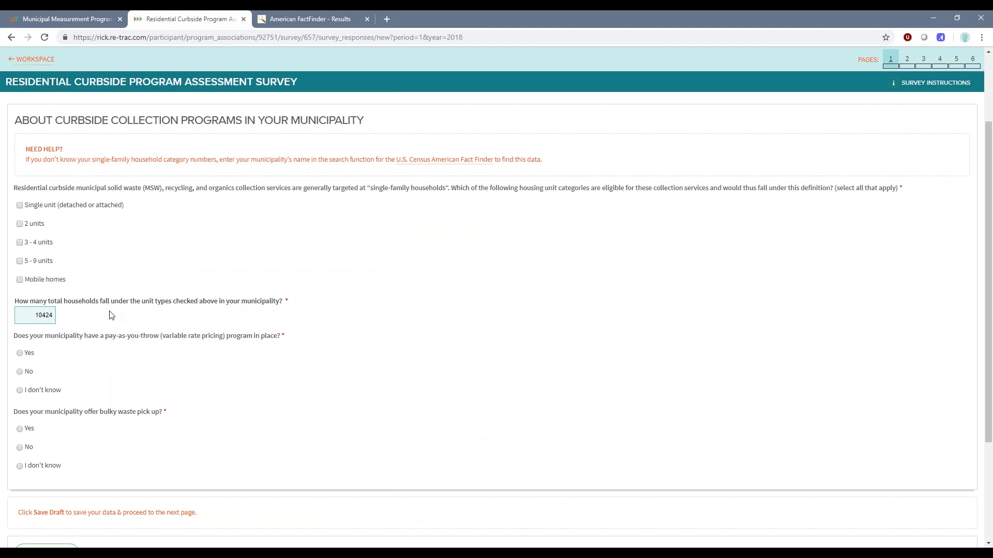
left_click(21, 206)
left_click(34, 229)
left_click(37, 243)
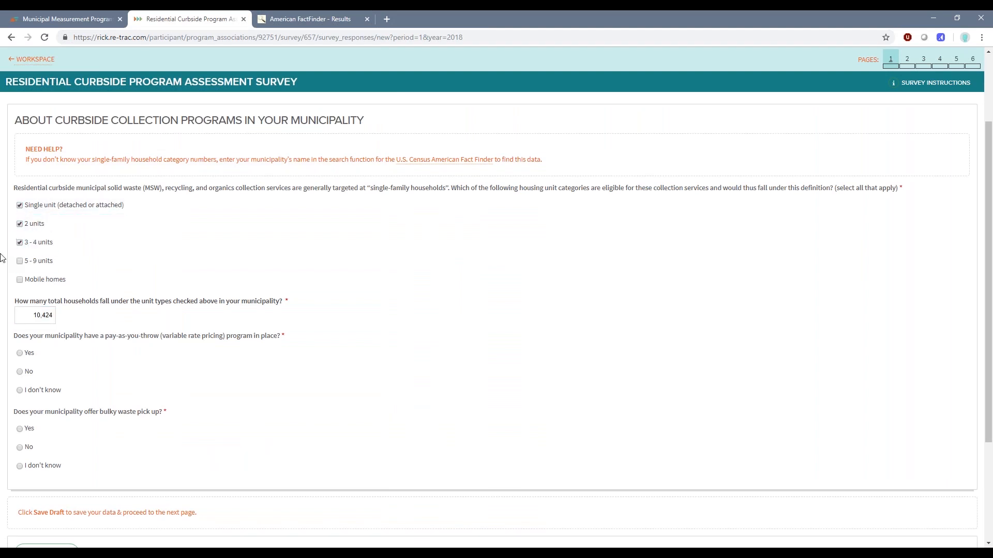
scroll(2, 261, "down", 1)
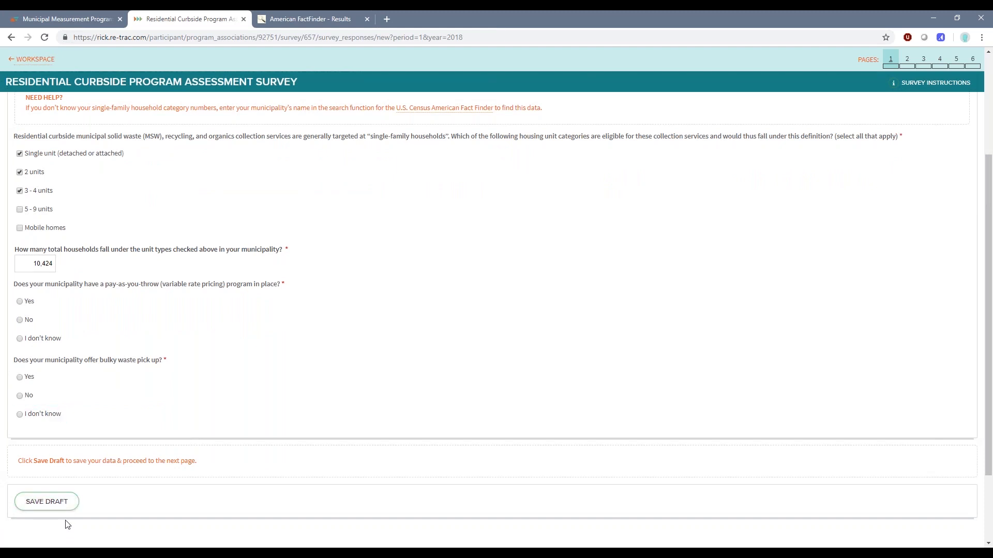
left_click(45, 503)
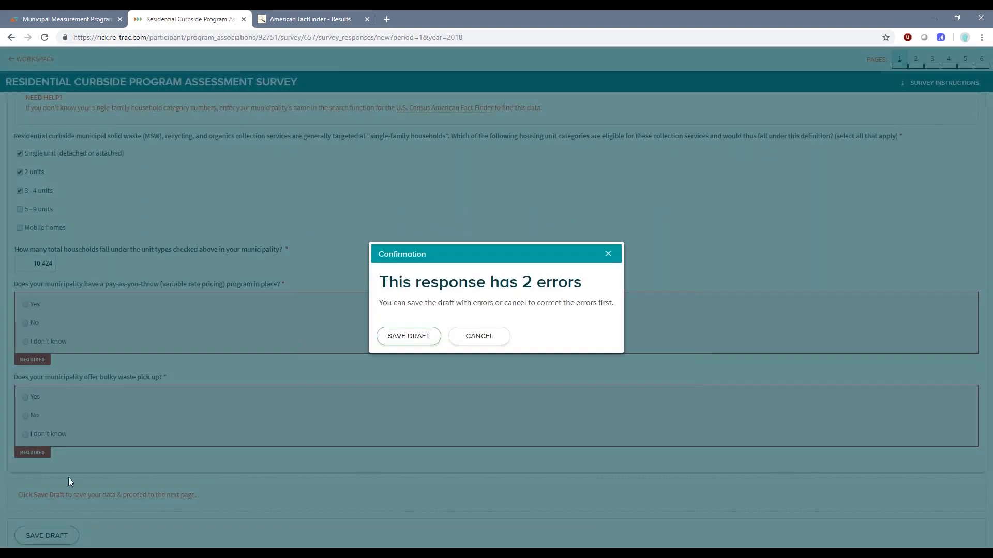
left_click(478, 337)
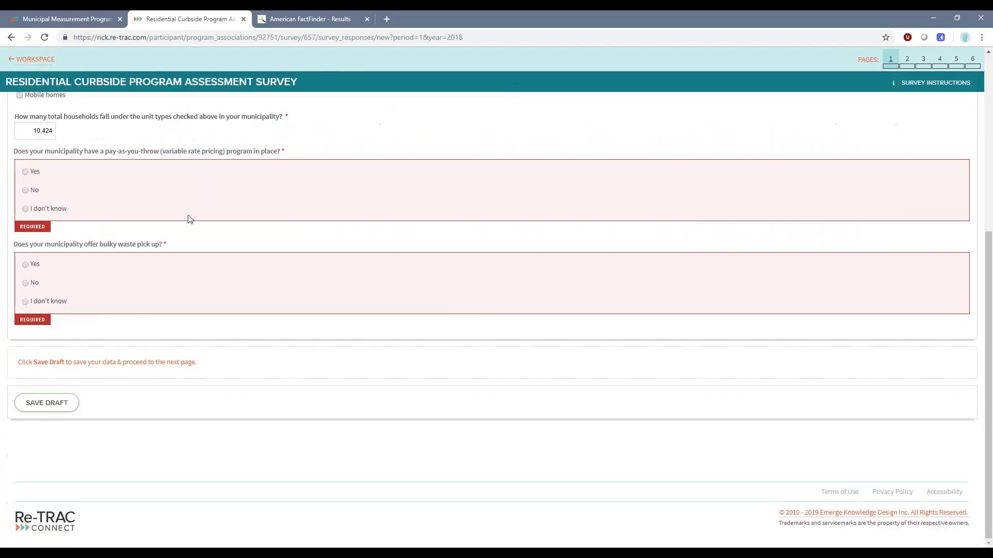
Answer No for the pay-as-you-throw program and Yes for bulky waste pick up, and save the page as a draft
left_click(30, 190)
left_click(23, 265)
left_click(39, 406)
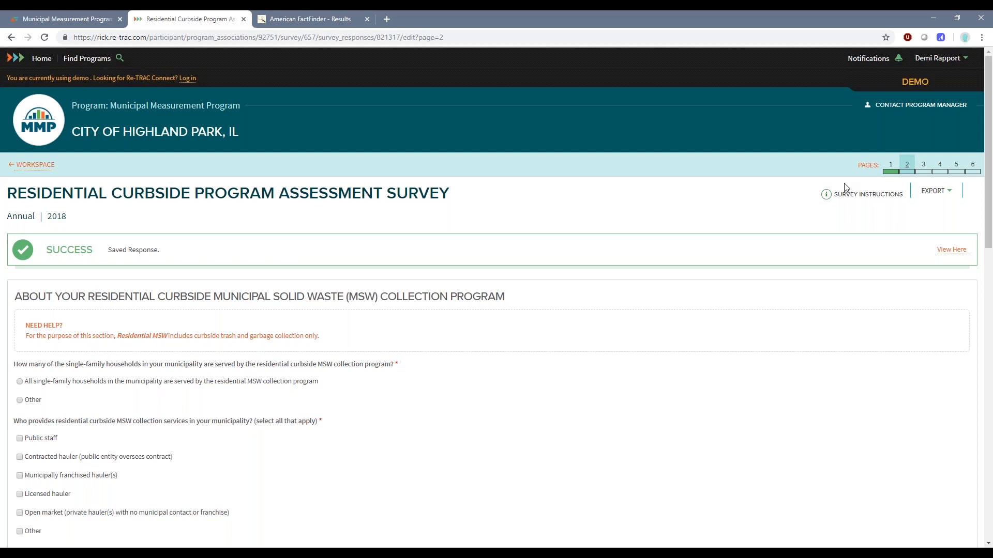
Try Other for households served by curbside MSW collection, and settle on all single-family households being served
scroll(6, 290, "down", 3)
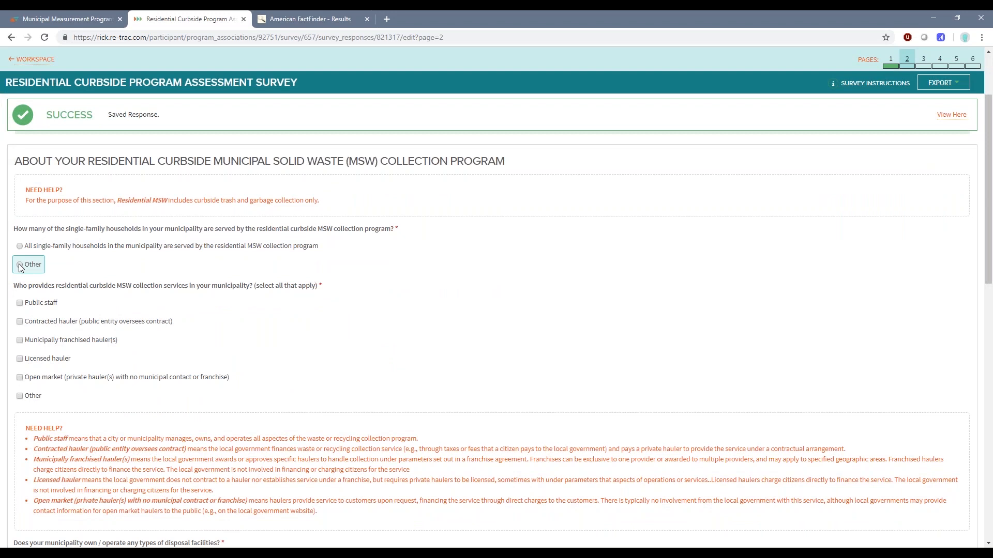
left_click(19, 264)
left_click(18, 307)
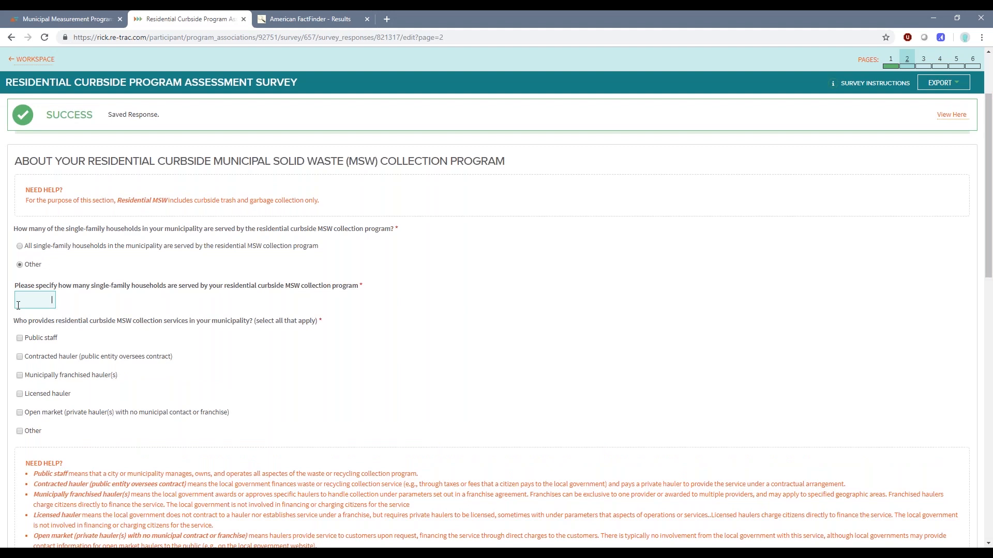
left_click(20, 247)
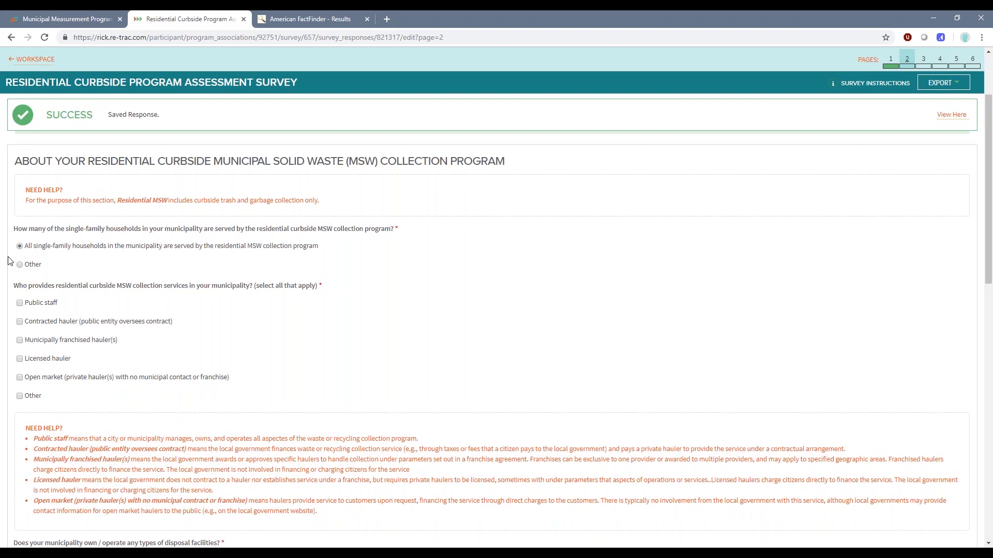
Select Public staff and Licensed hauler as the providers of residential curbside MSW collection services
scroll(8, 260, "down", 1)
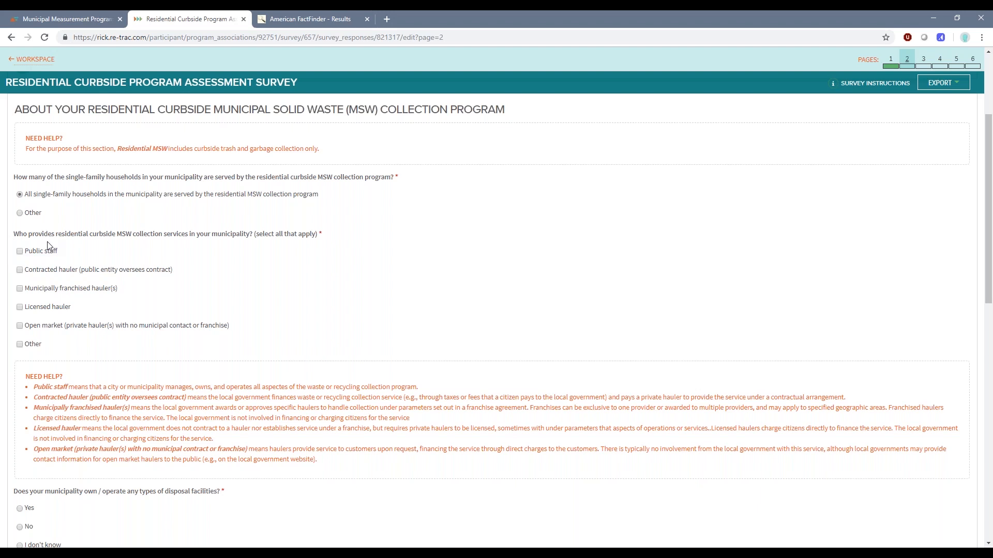
left_click(34, 253)
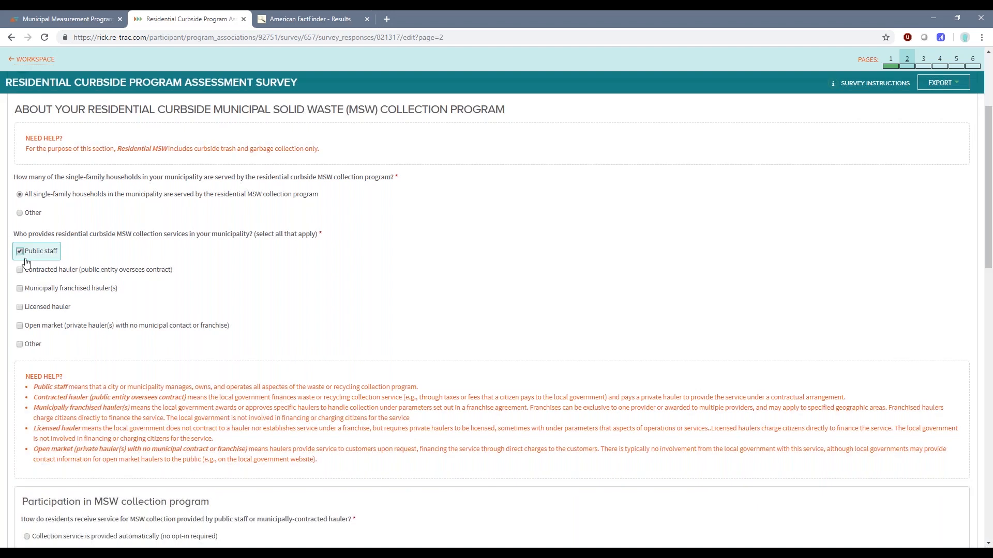
left_click(25, 307)
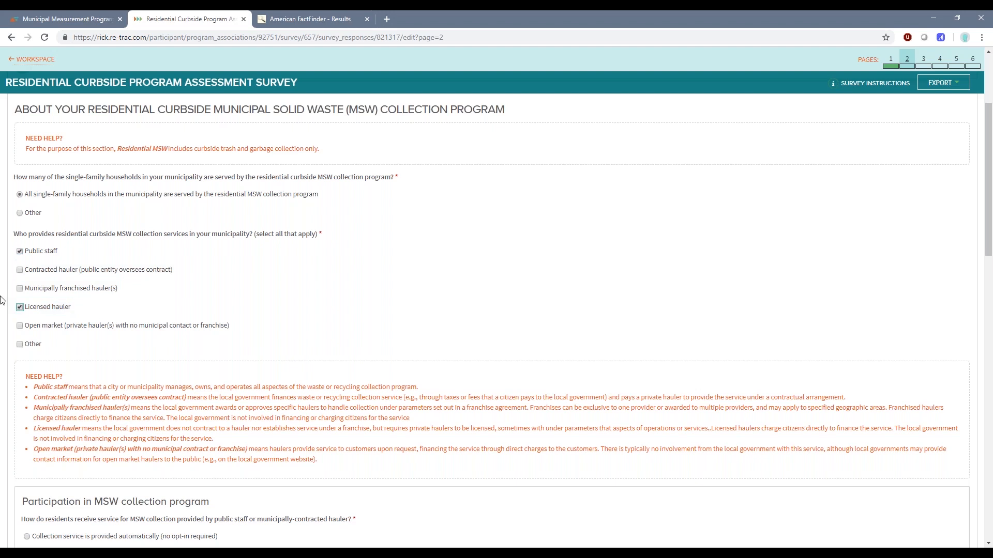
Set MSW service by public staff to automatic collection without opt-in, and service by licensed private haulers to resident opt-in with no fee
scroll(2, 302, "down", 2)
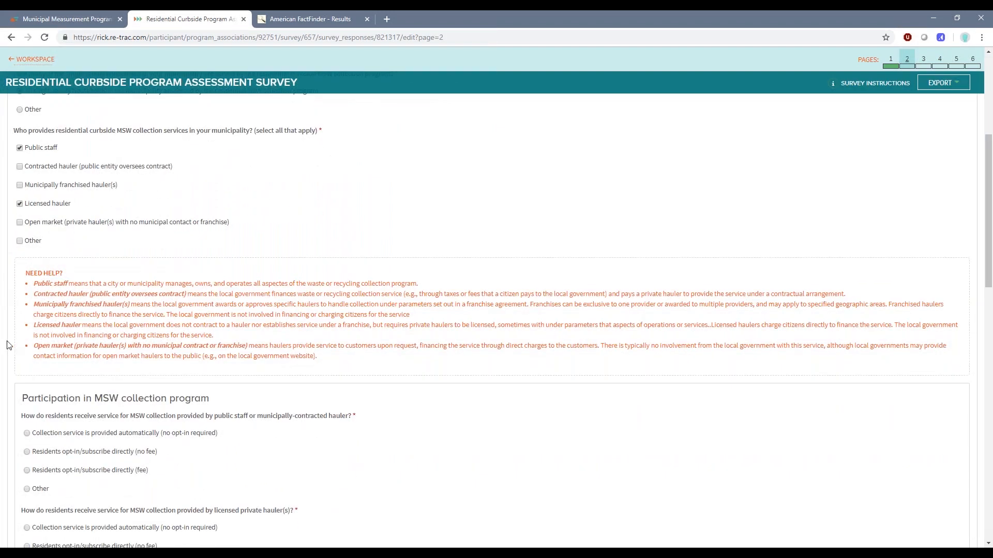
scroll(3, 338, "down", 2)
scroll(2, 335, "down", 2)
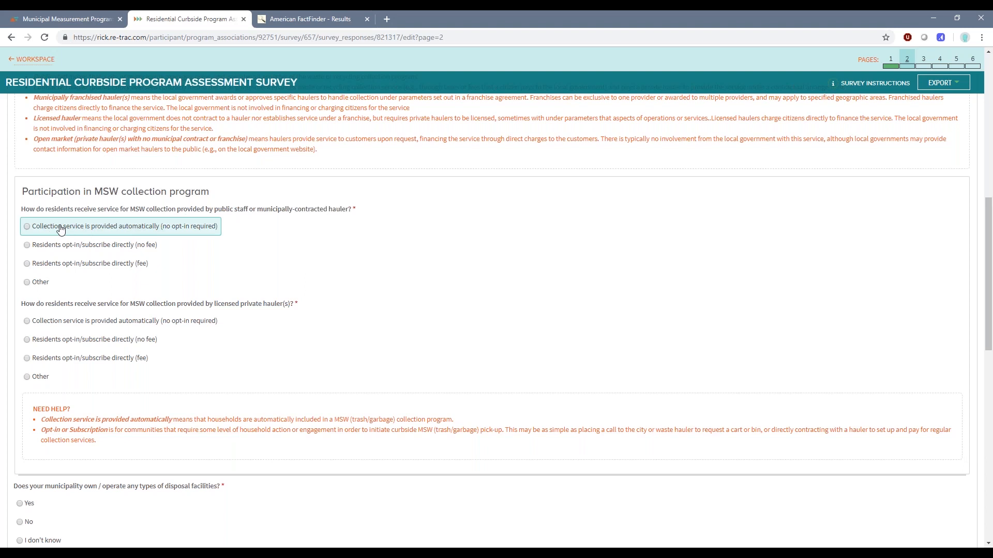
left_click(27, 227)
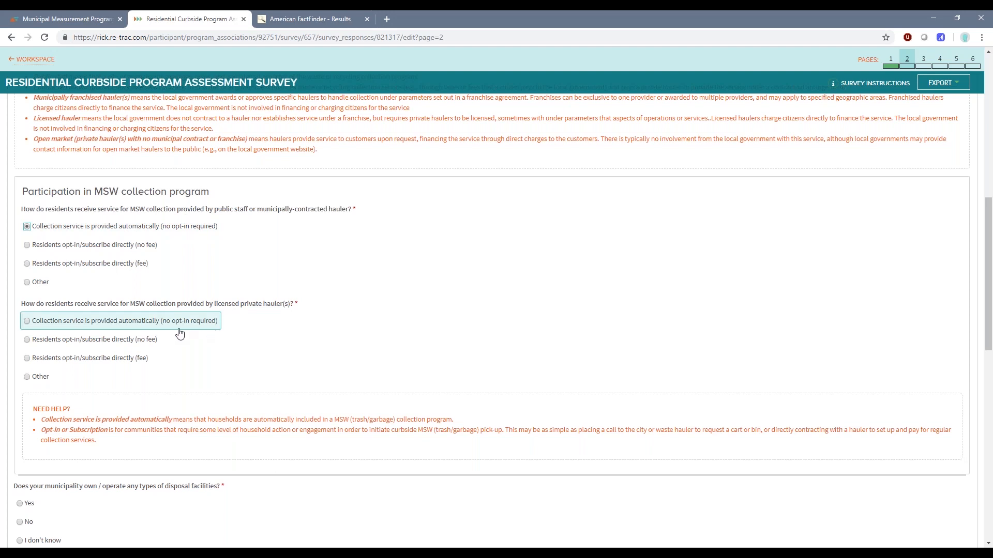
left_click(46, 343)
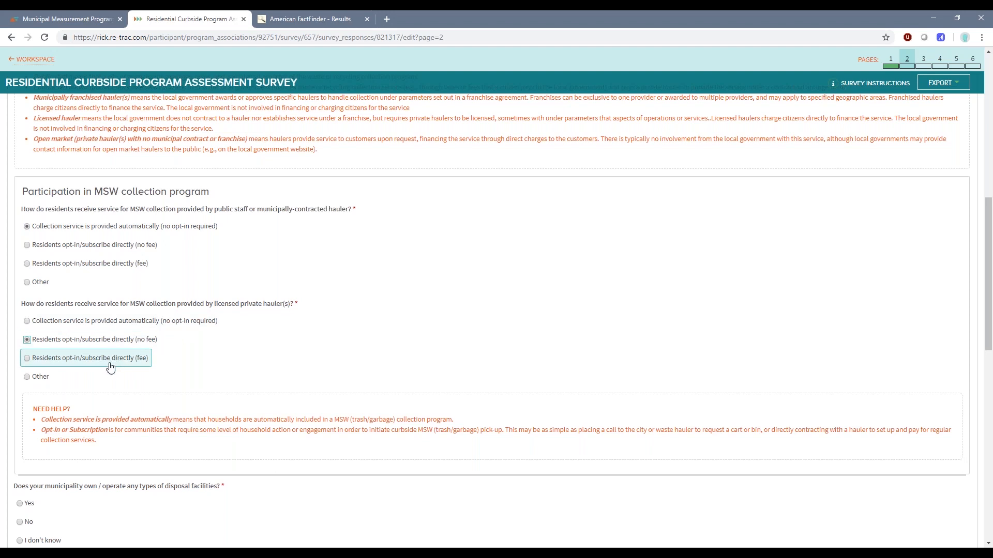
Answer Yes for owning disposal facilities, select Transfer station, and choose to provide an exact local MSW tipping fee
scroll(2, 380, "down", 5)
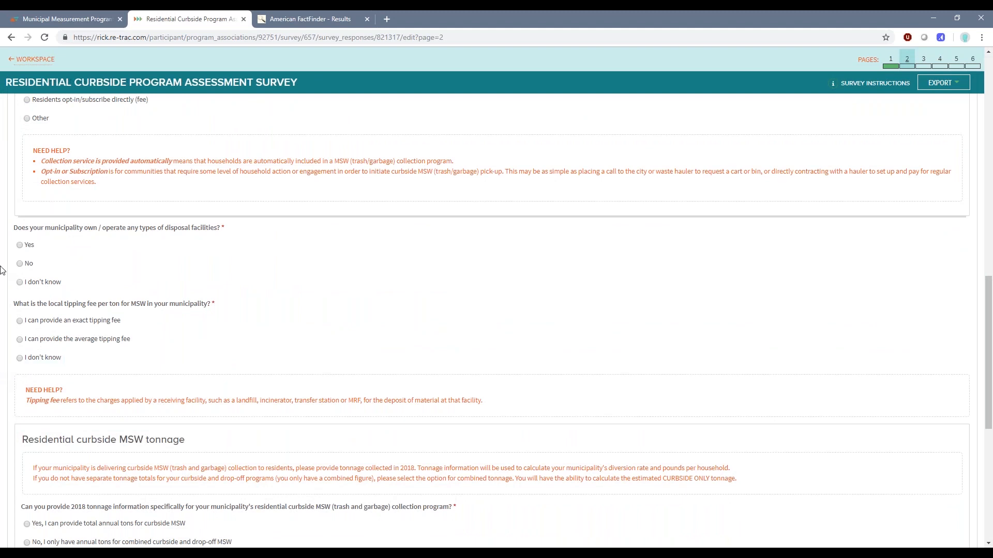
left_click(20, 245)
left_click(20, 340)
scroll(3, 343, "down", 4)
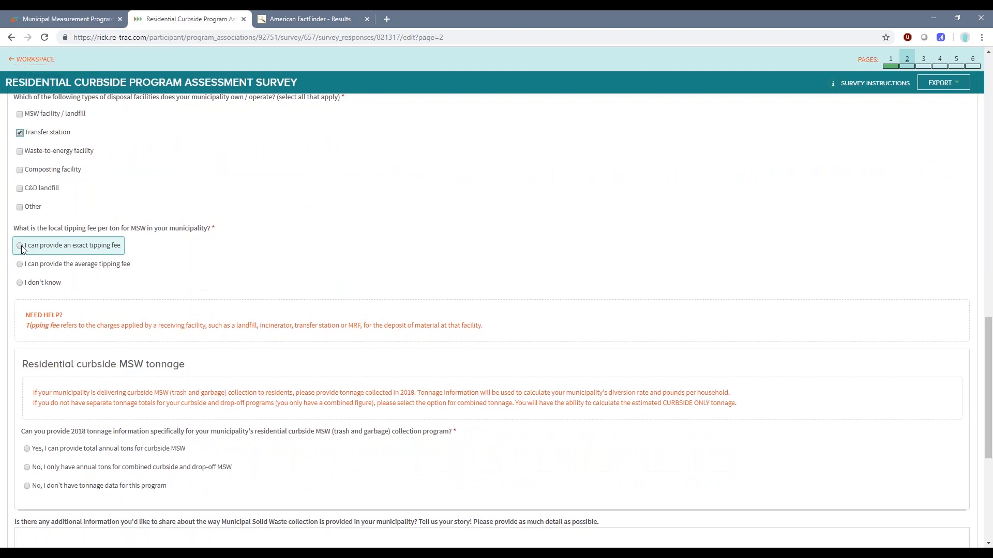
left_click(67, 254)
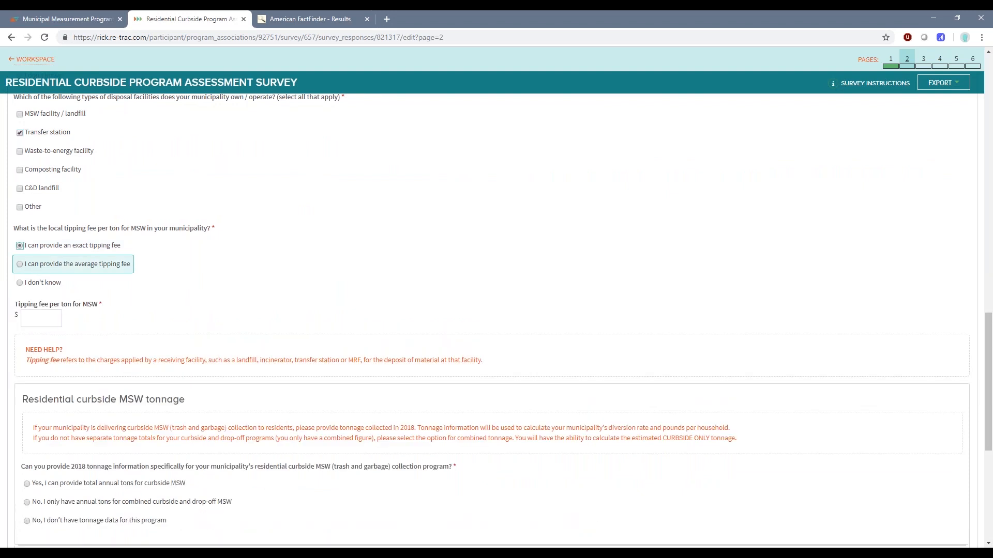
Switch the local MSW tipping fee answer to an average tipping fee and set it to $31 - $40 per ton
left_click(39, 268)
left_click(42, 322)
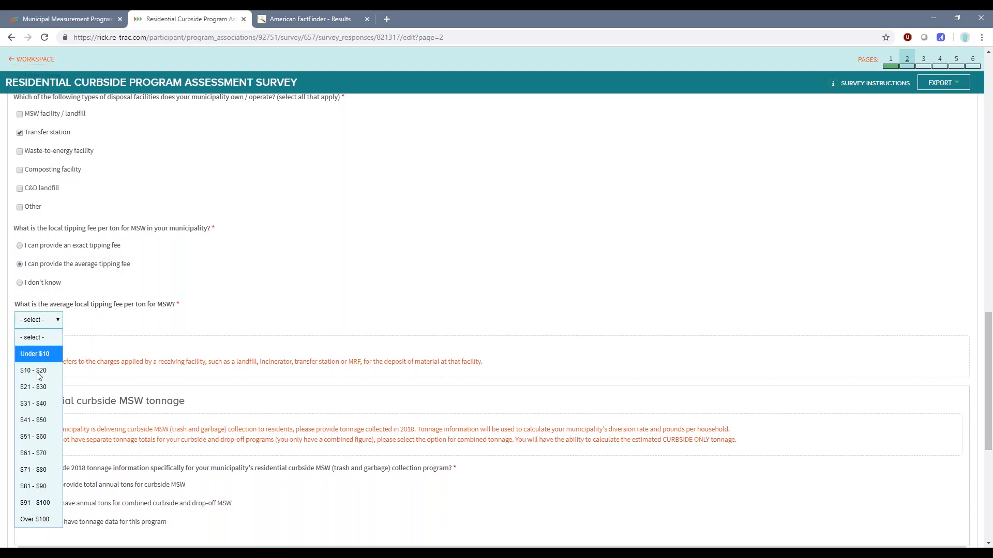
left_click(40, 405)
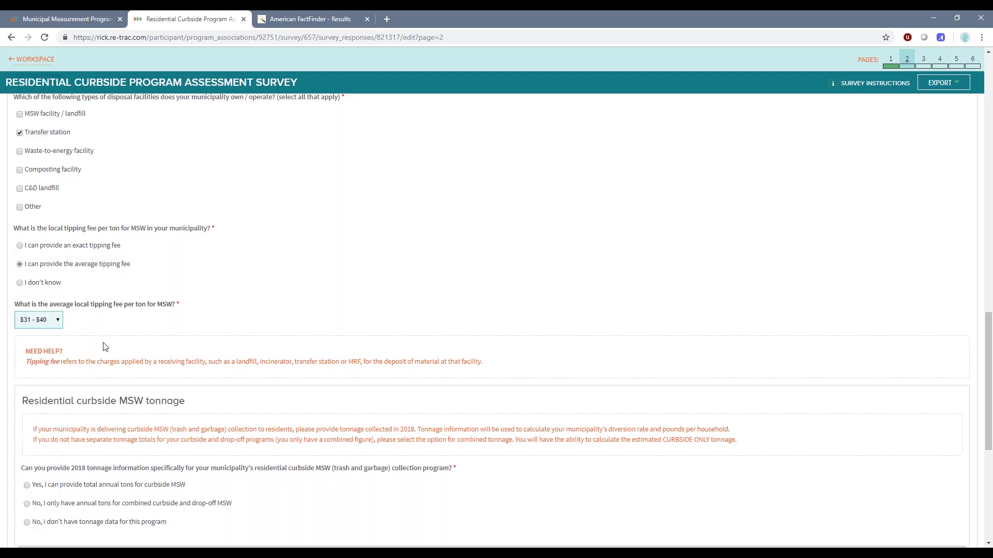
left_click(95, 327)
Try the curbside MSW tonnage answers, including combined curbside and drop-off with 400 tons at 70% curbside, and having no tonnage data
scroll(2, 329, "down", 2)
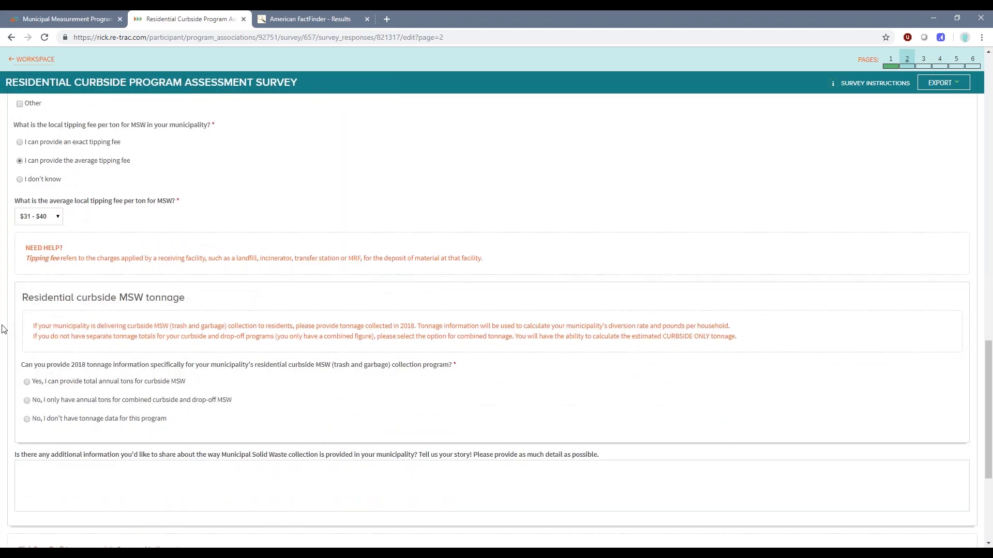
scroll(4, 328, "down", 1)
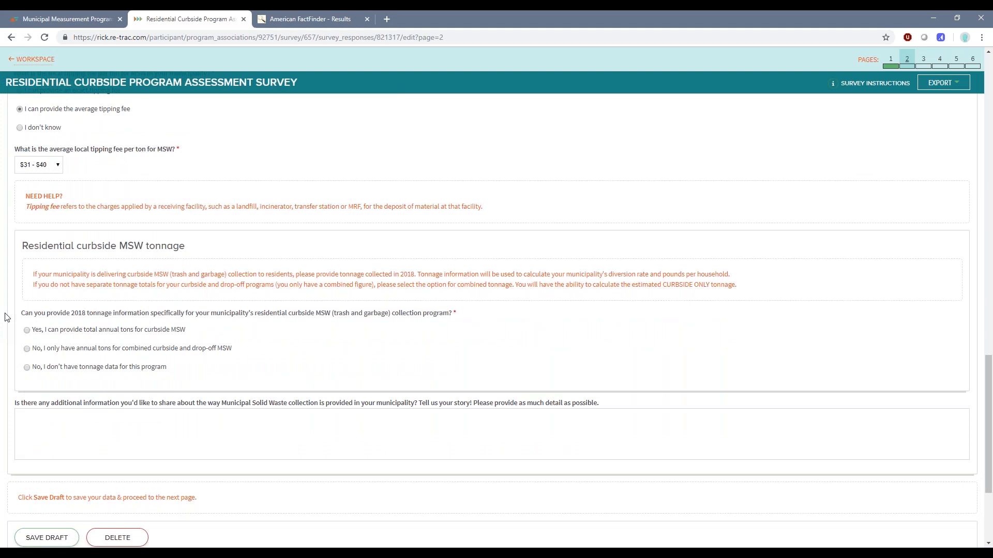
left_click(27, 331)
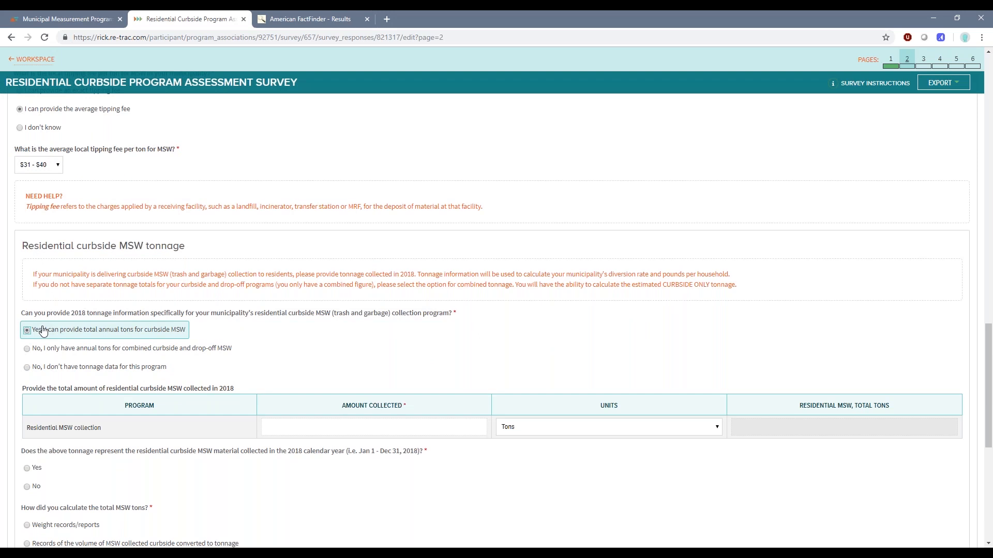
left_click(61, 356)
scroll(195, 473, "down", 1)
left_click(386, 405)
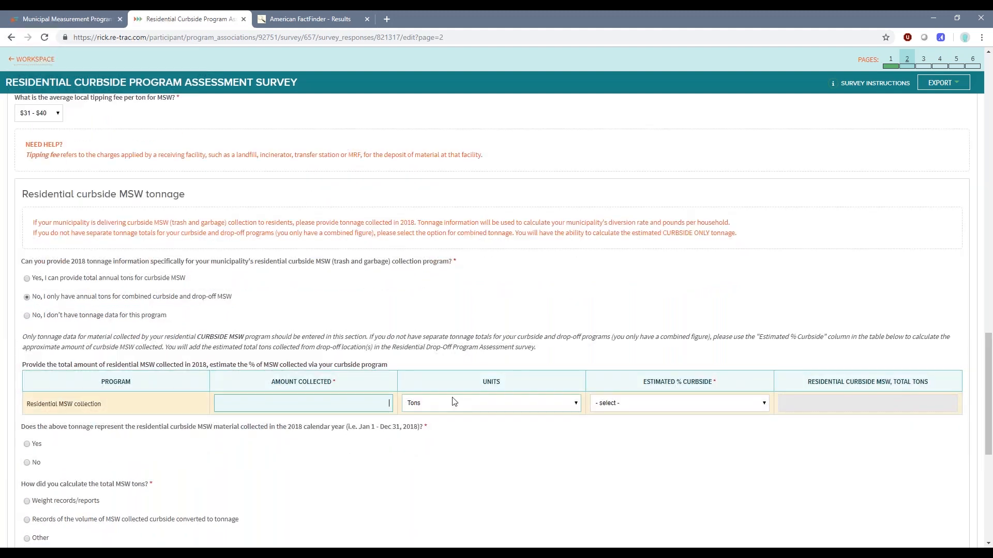
left_click(610, 409)
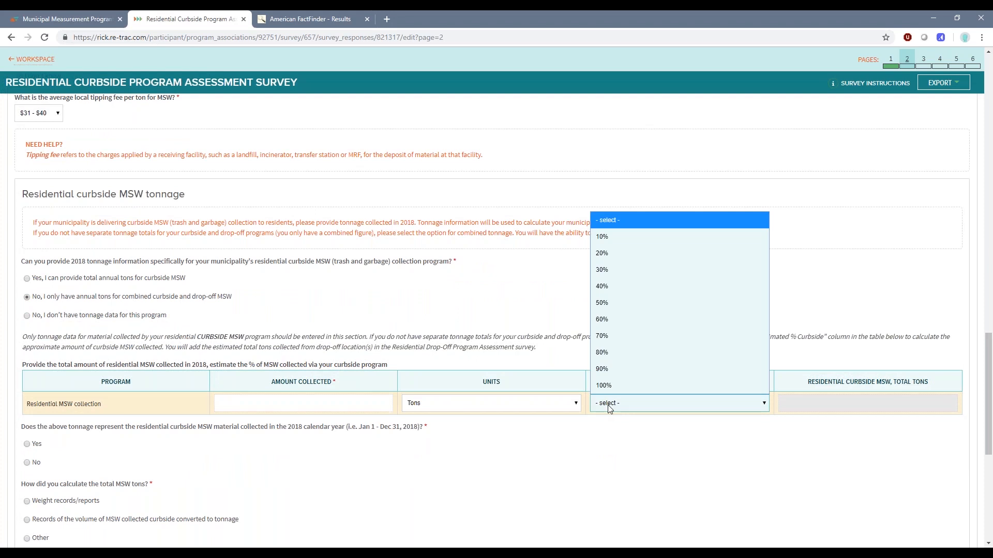
left_click(310, 403)
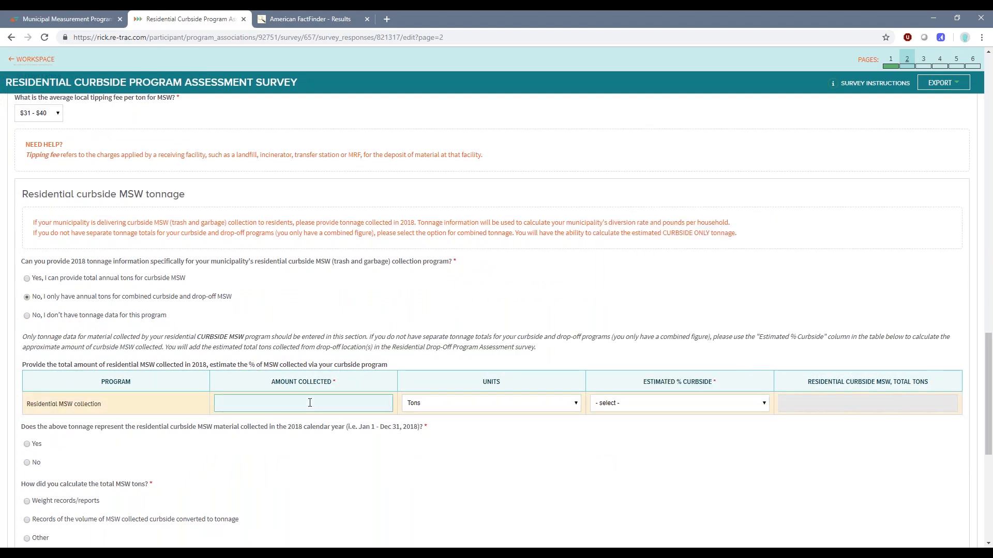
type("400")
key("Tab")
left_click(656, 404)
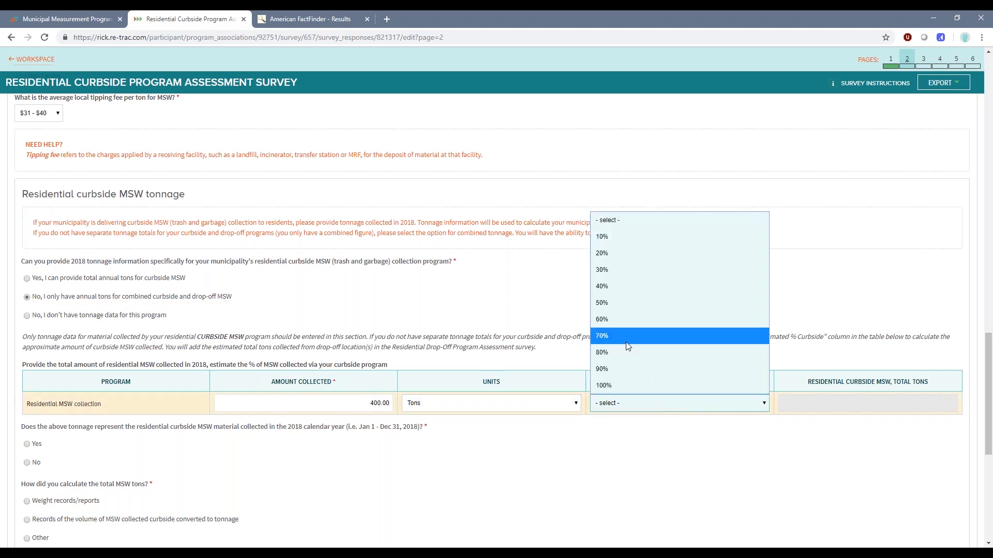
left_click(627, 346)
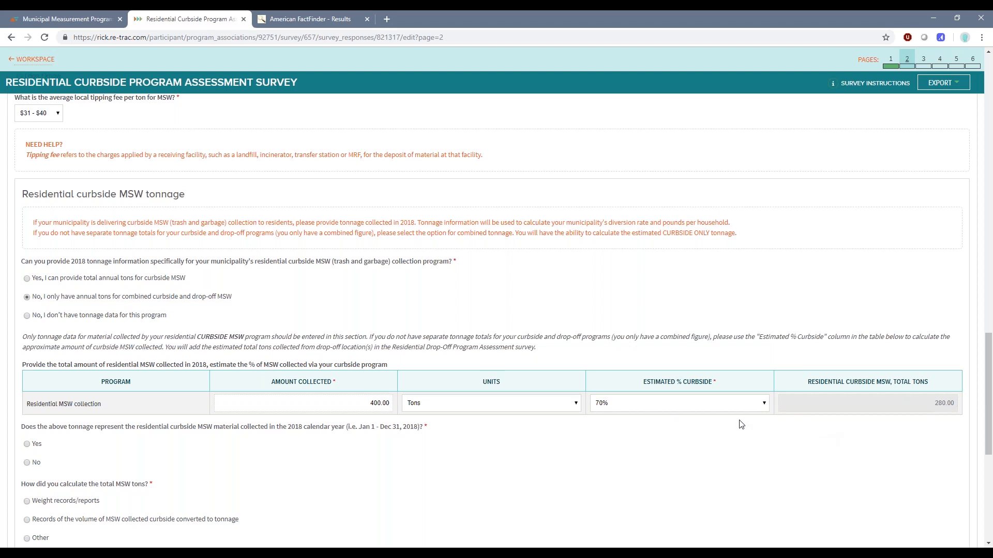
left_click(28, 316)
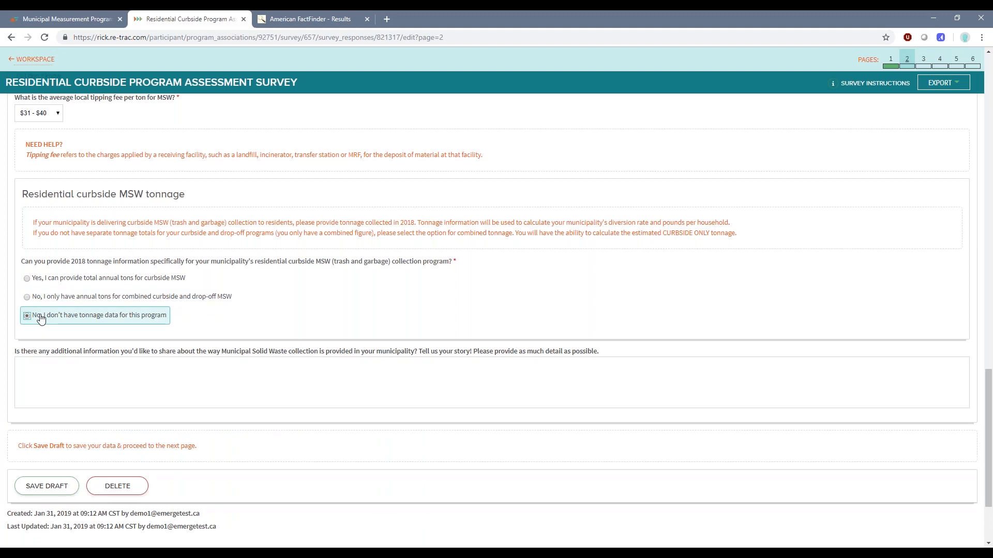
Choose to provide total annual tons for curbside MSW and enter 10,250 tons collected in 2018
left_click(56, 284)
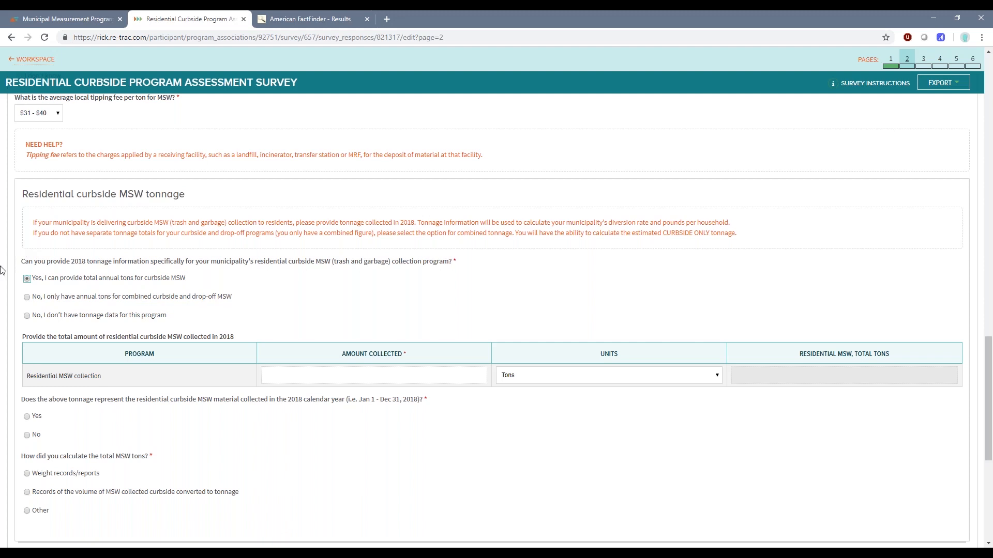
left_click(356, 375)
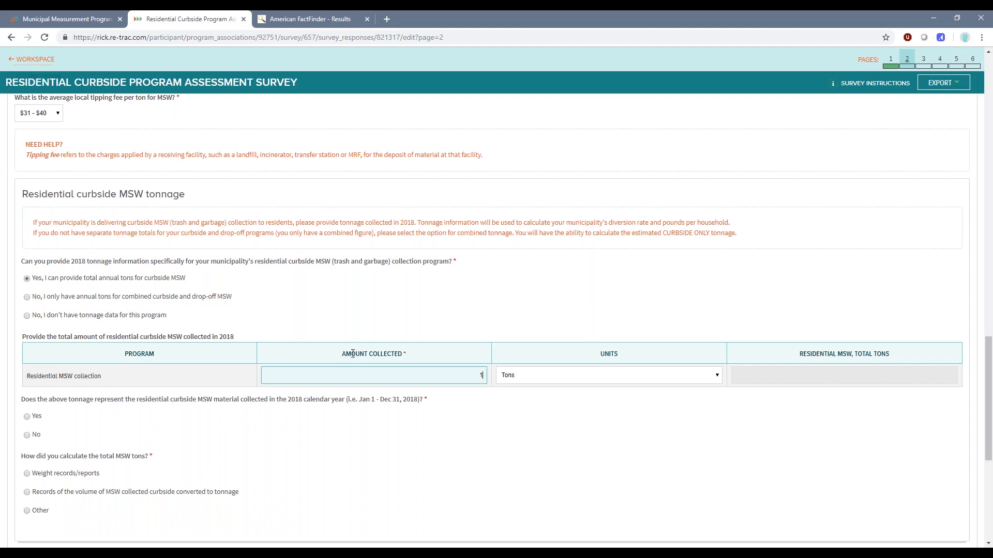
type("10,")
type("250")
left_click(438, 439)
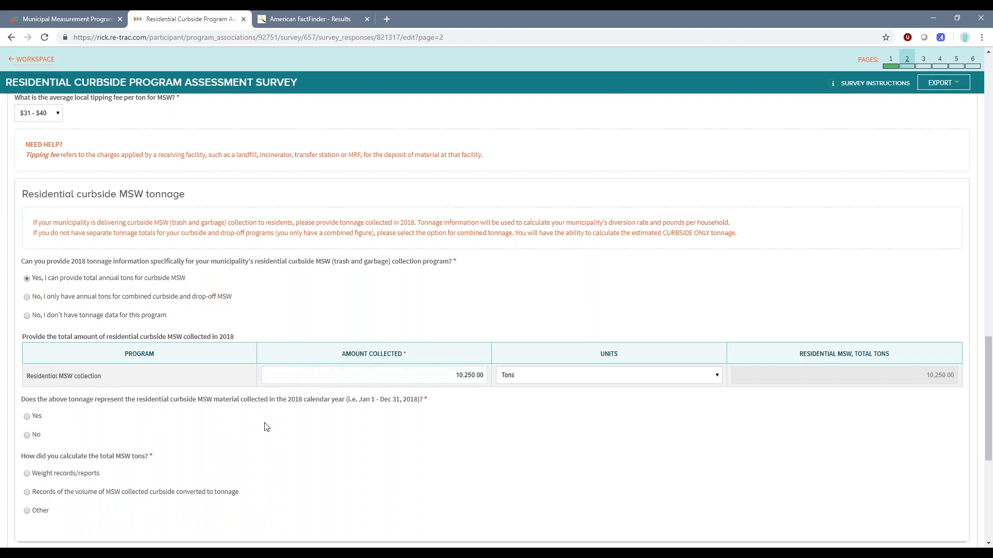
Confirm that the MSW tonnage covers the 2018 calendar year, give weight records/reports as the calculation method, and save the draft
scroll(30, 375, "down", 1)
left_click(29, 366)
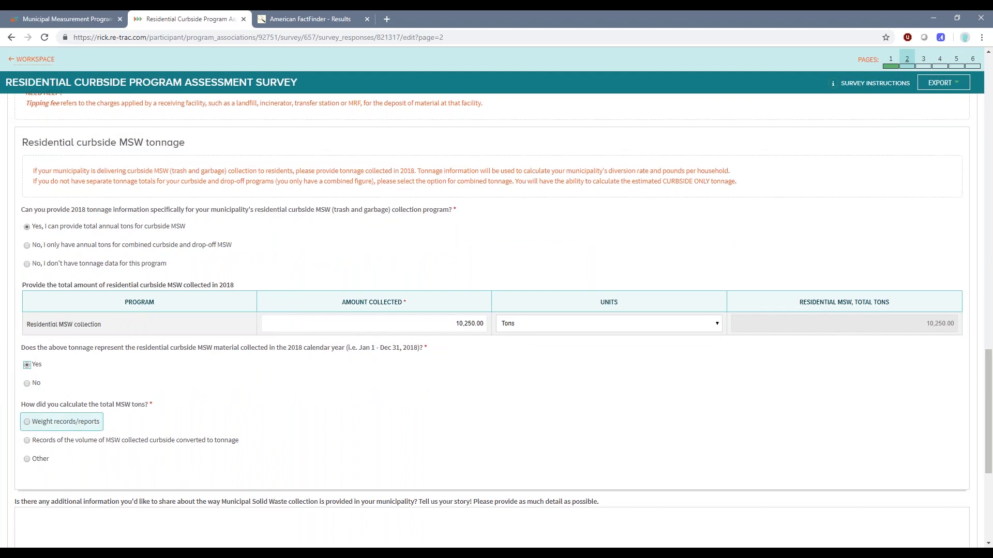
left_click(26, 421)
scroll(27, 433, "down", 1)
scroll(27, 433, "down", 1)
left_click(26, 412)
scroll(26, 412, "down", 3)
left_click(47, 472)
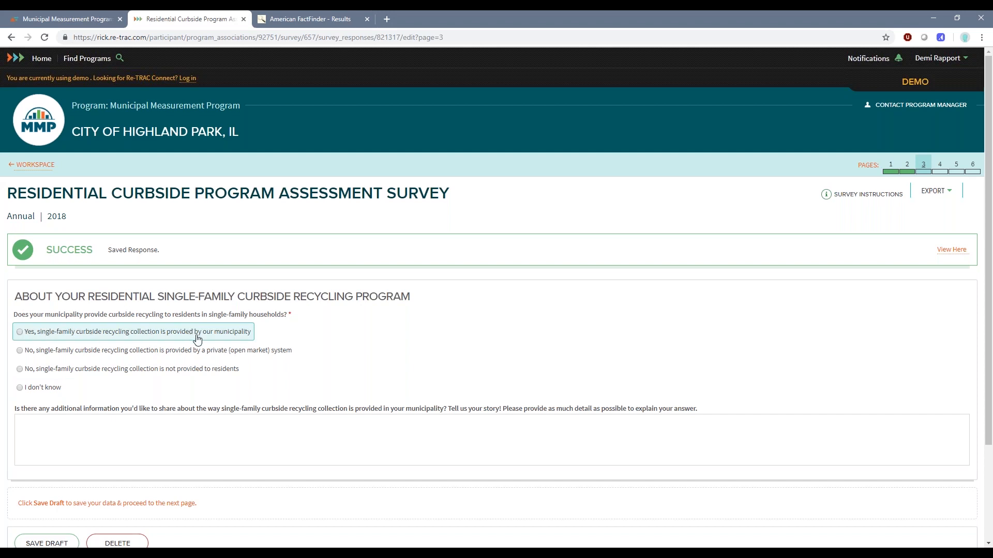
Answer that the municipality provides single-family curbside recycling collection and that all single-family households are served
left_click(85, 338)
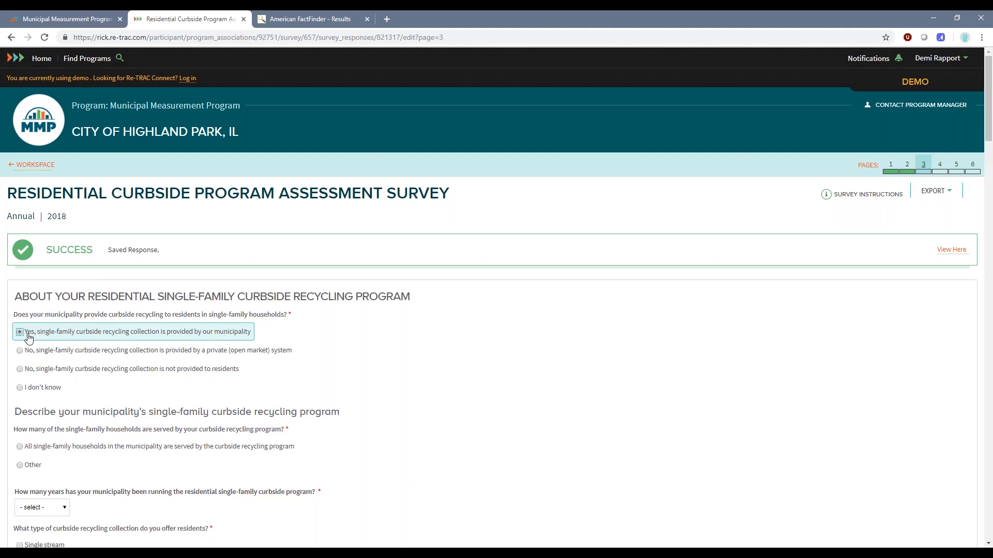
scroll(5, 326, "down", 5)
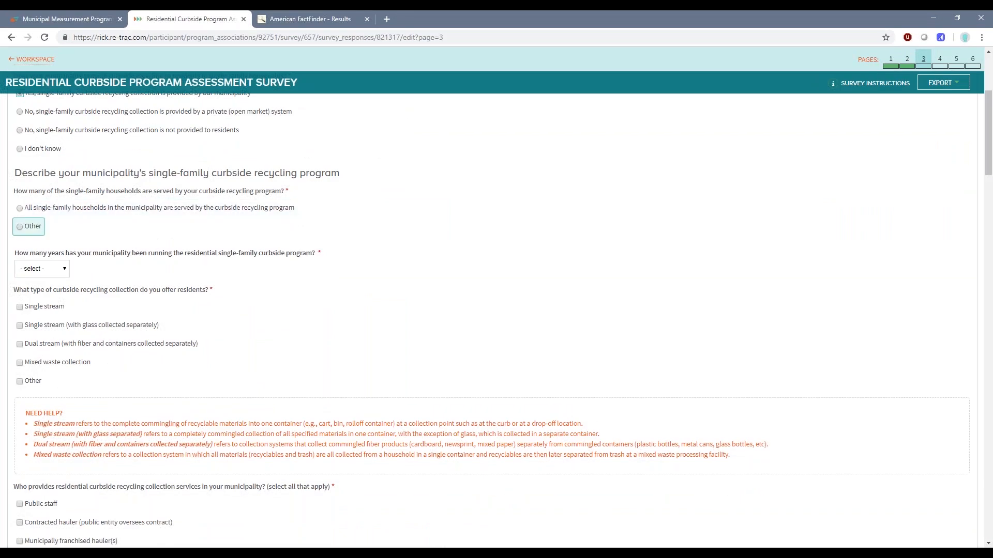
left_click(21, 209)
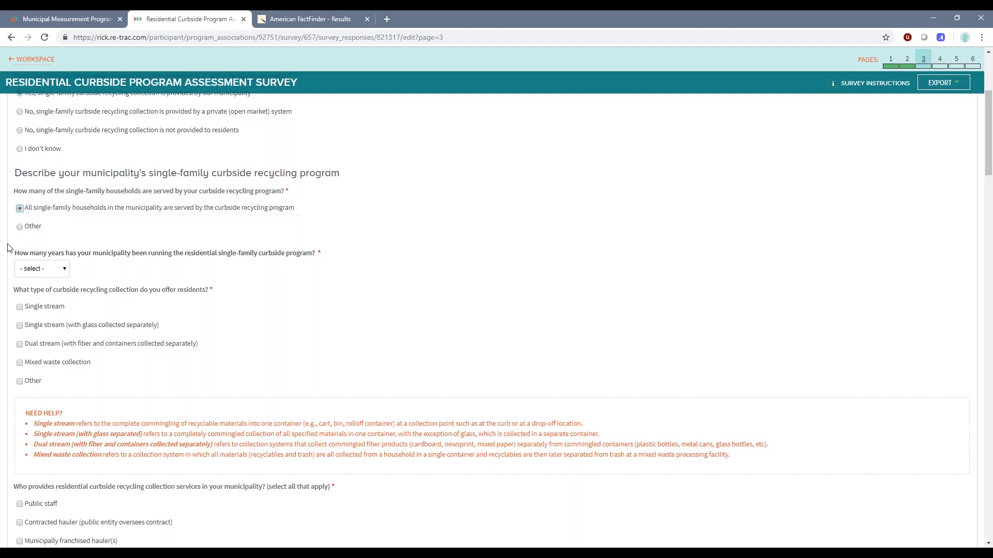
Set the curbside recycling program's running time to 6 - 10 years and its collection type to single stream
scroll(35, 242, "down", 1)
left_click(40, 218)
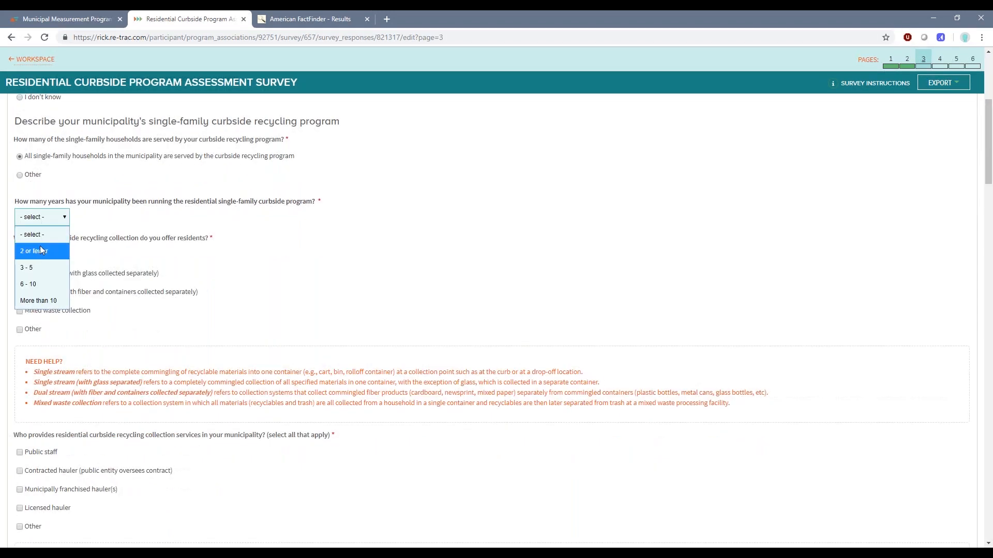
left_click(49, 284)
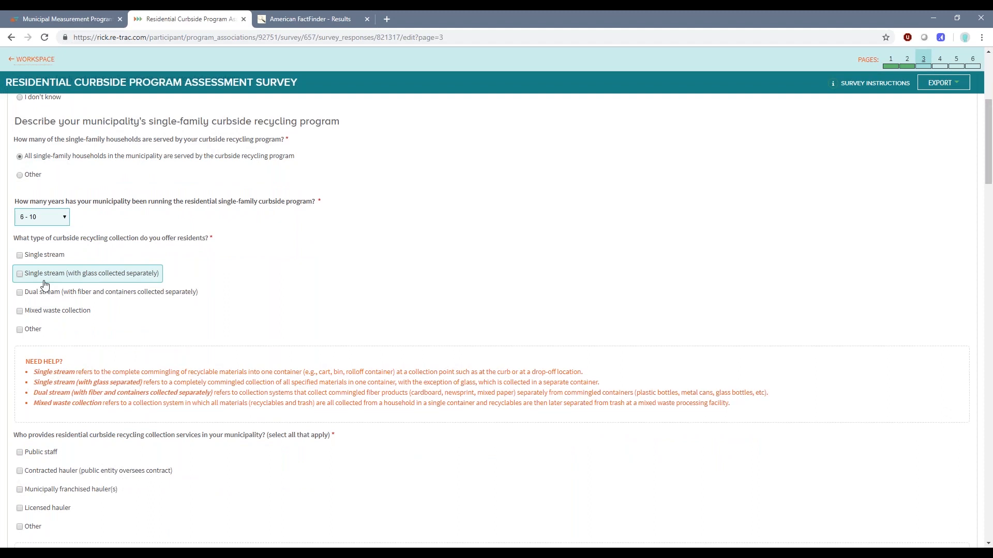
left_click(35, 256)
Select Public staff as the curbside recycling provider, with collection service provided automatically without opt-in
scroll(1, 259, "down", 4)
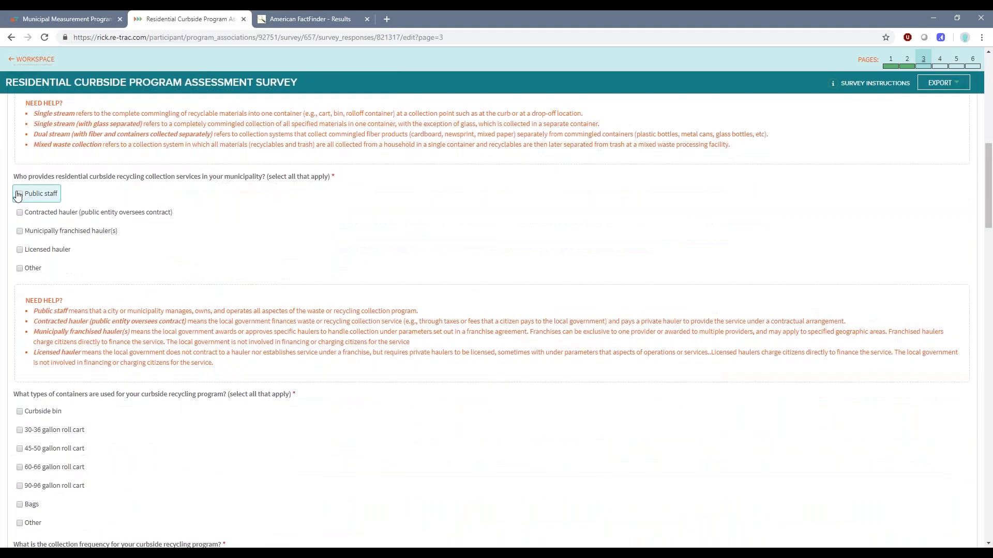
left_click(20, 194)
scroll(33, 197, "down", 3)
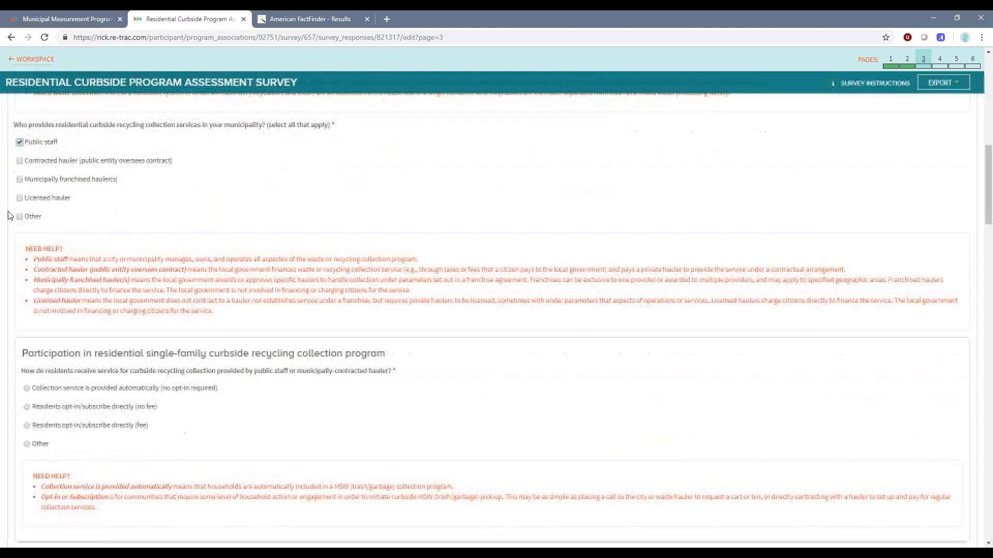
left_click(27, 284)
Select 30-36 and 45-50 gallon roll carts as the recycling containers, with weekly collection
scroll(4, 283, "down", 2)
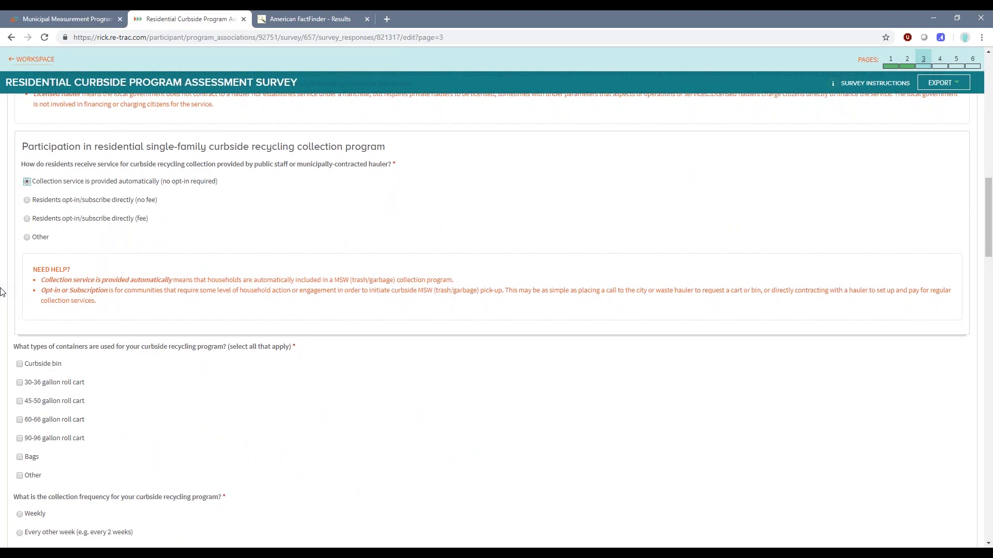
scroll(2, 290, "down", 2)
left_click(47, 280)
left_click(44, 299)
scroll(3, 317, "down", 2)
left_click(12, 308)
Answer No to having a recycling ordinance, and indicate that the set out rate isn't tracked
scroll(10, 333, "down", 1)
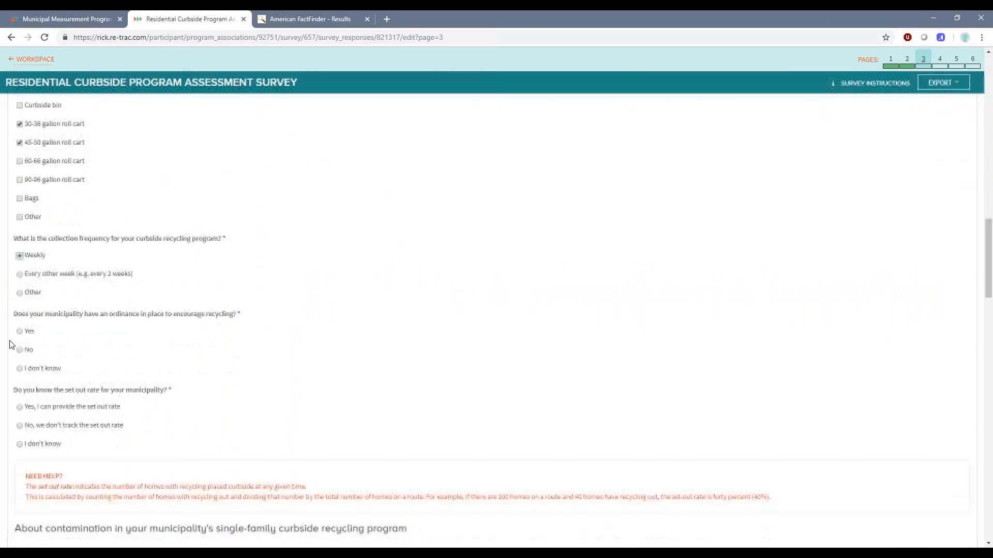
left_click(19, 351)
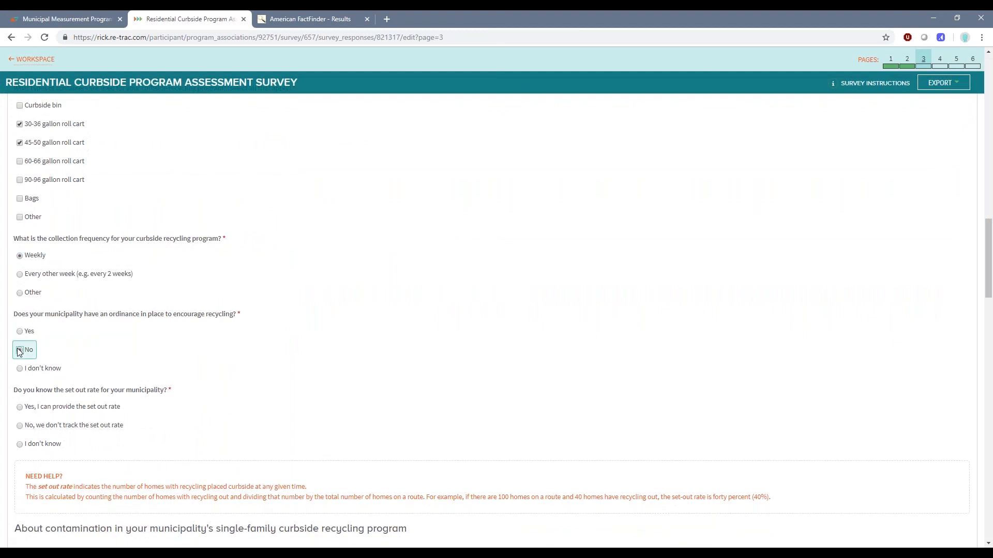
scroll(15, 391, "down", 1)
scroll(11, 393, "down", 1)
left_click(19, 322)
Answer the curbside recycling contamination questions, choosing I don't know for contamination control activities
scroll(6, 349, "down", 1)
left_click(20, 452)
scroll(7, 412, "down", 2)
scroll(7, 412, "down", 1)
left_click(19, 423)
In the accepted paper types, mark Cardboard as Yes, and Books, Boxboard / Paperboard and Cartons / Aseptic containers / Drink boxes as No
scroll(3, 408, "down", 3)
scroll(2, 393, "down", 2)
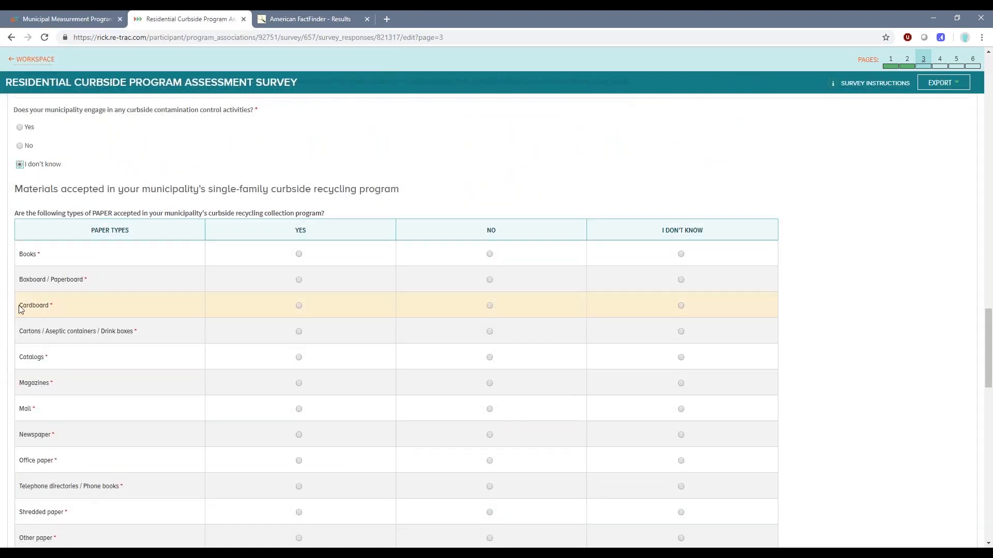
scroll(8, 309, "down", 1)
left_click(417, 202)
left_click(421, 228)
left_click(357, 253)
left_click(429, 280)
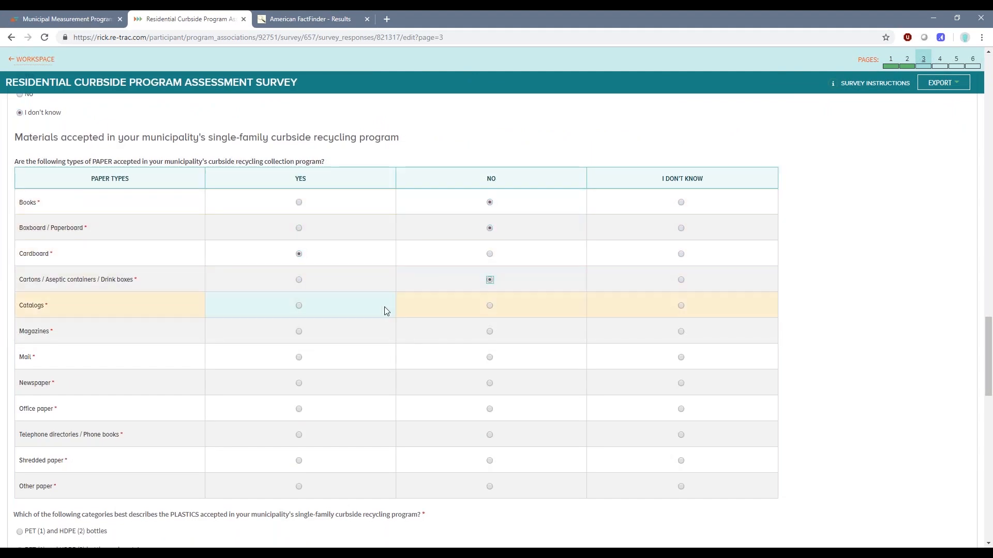
Mark catalogs, magazines, mail, newspaper, office paper, telephone directories and shredded paper as accepted, and other paper as not accepted
left_click(348, 308)
left_click(339, 334)
left_click(333, 361)
left_click(327, 390)
left_click(325, 411)
left_click(322, 433)
left_click(321, 459)
left_click(430, 497)
Set the accepted plastics to All bottles and jars, and mark Glass containers as Yes and Other glass as No
scroll(419, 467, "down", 4)
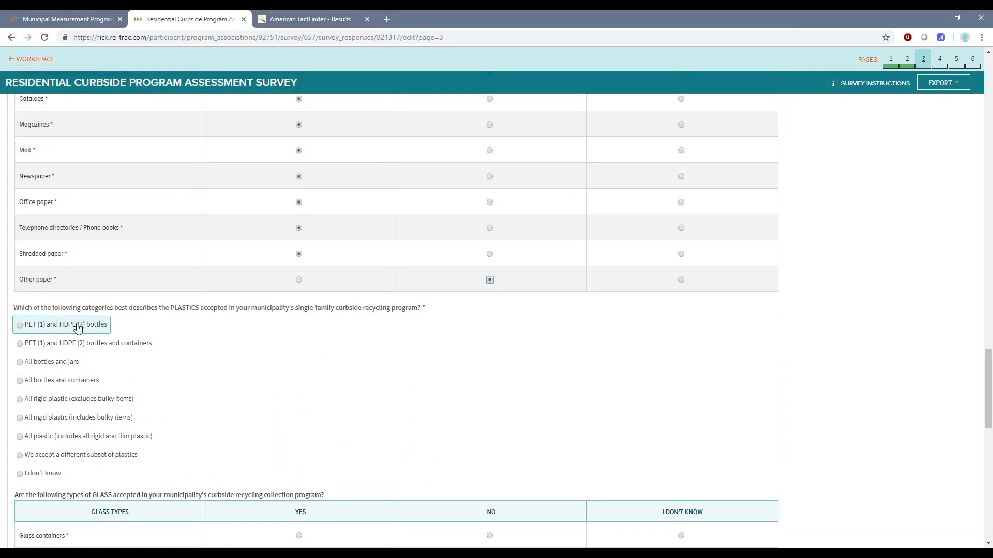
left_click(46, 364)
scroll(42, 382, "down", 4)
left_click(361, 329)
left_click(406, 357)
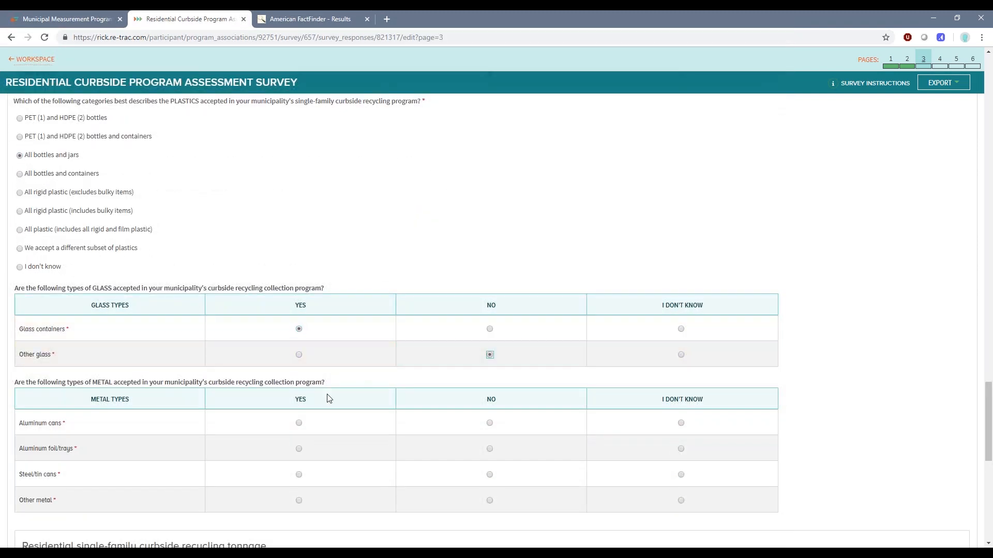
In the accepted metal types, mark aluminum cans and steel/tin cans as Yes, and aluminum foil/trays and other metal as No
left_click(296, 419)
left_click(423, 447)
left_click(372, 477)
left_click(434, 500)
Try the total and combined tonnage options for single-family curbside recycling, and settle on annual tons broken out by material category
scroll(417, 464, "down", 5)
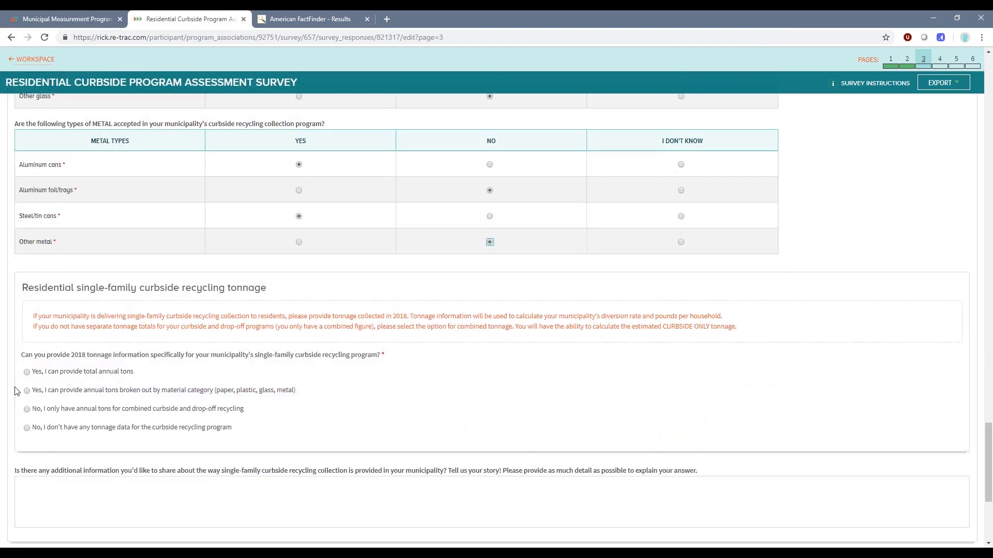
left_click(44, 373)
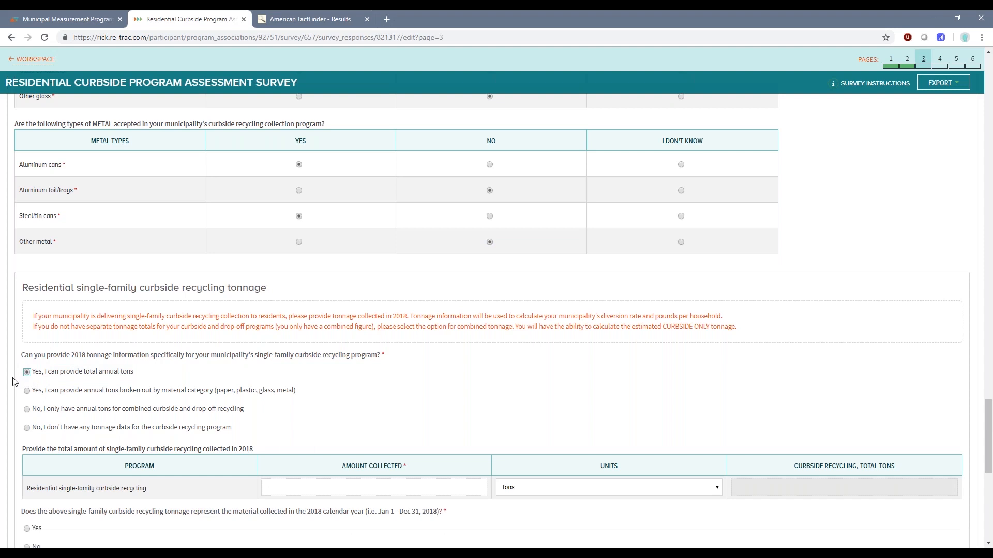
left_click(28, 412)
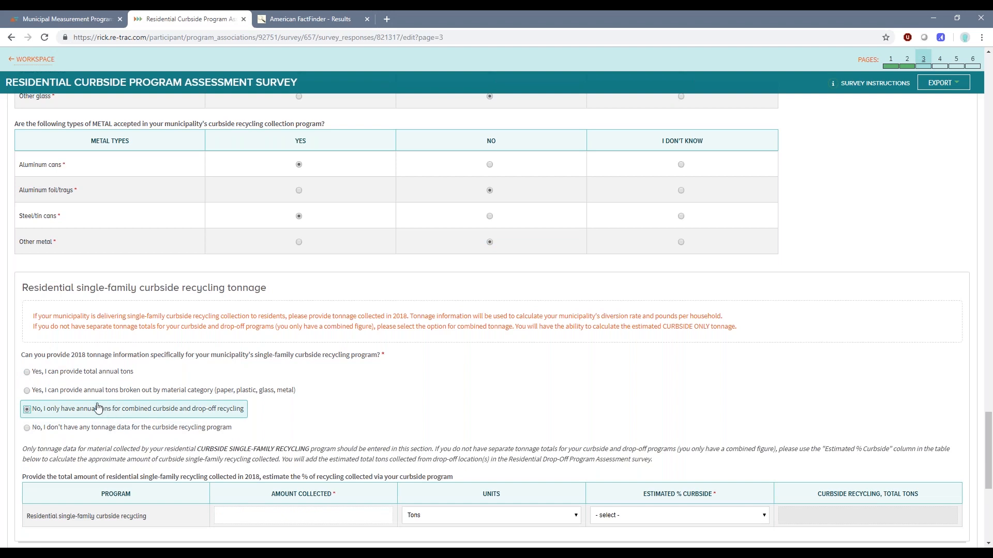
left_click(50, 395)
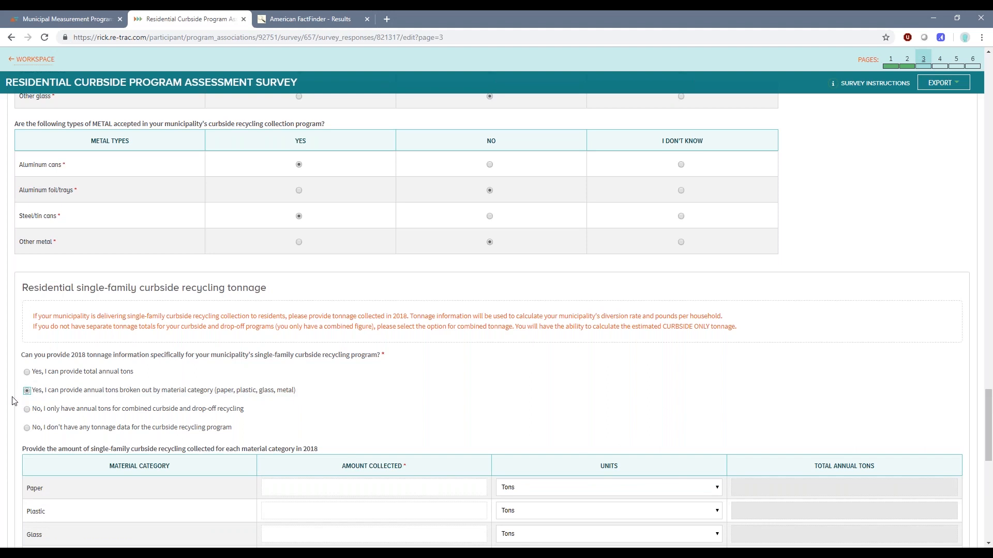
scroll(21, 414, "down", 1)
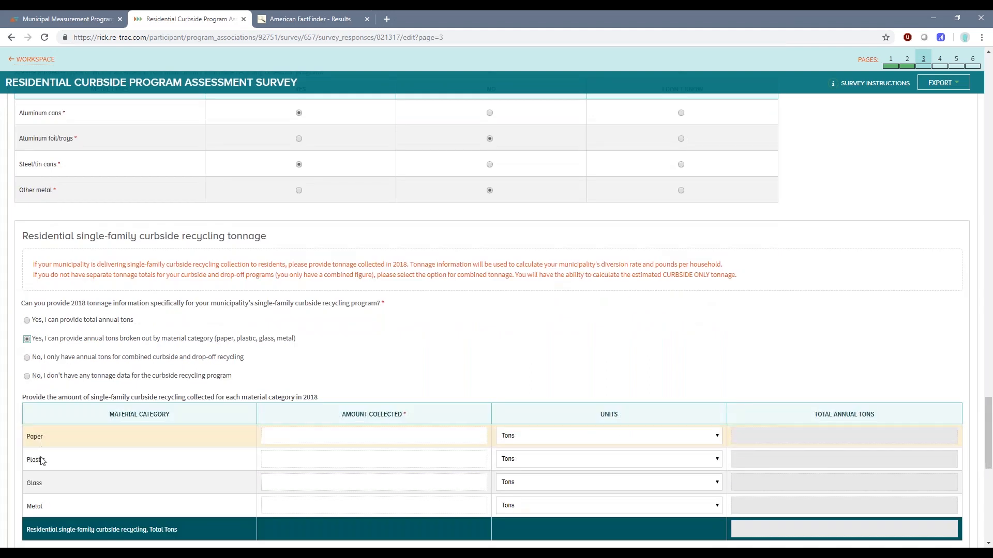
Change the single-family curbside recycling tonnage answer to total annual tons and enter 3800 tons as the amount collected
left_click(28, 325)
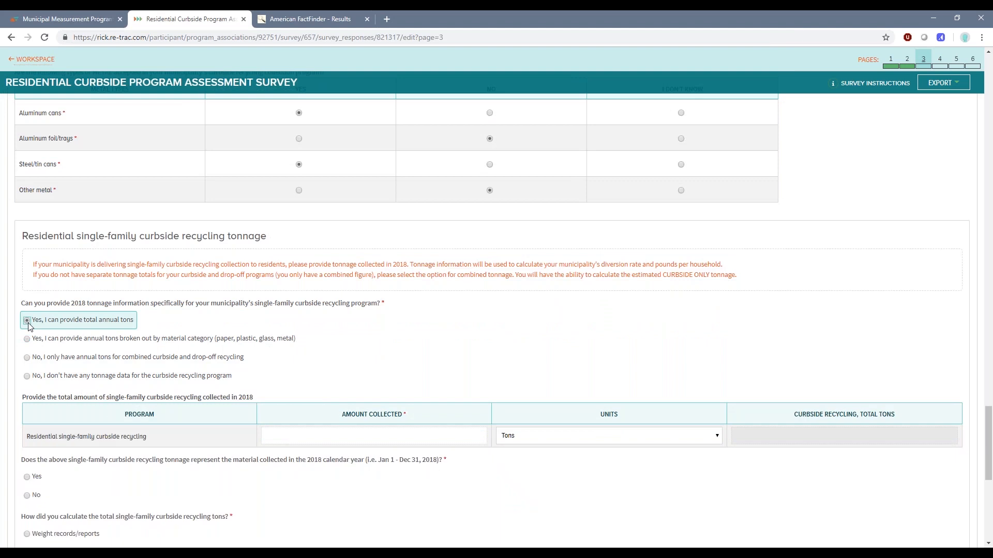
left_click(389, 435)
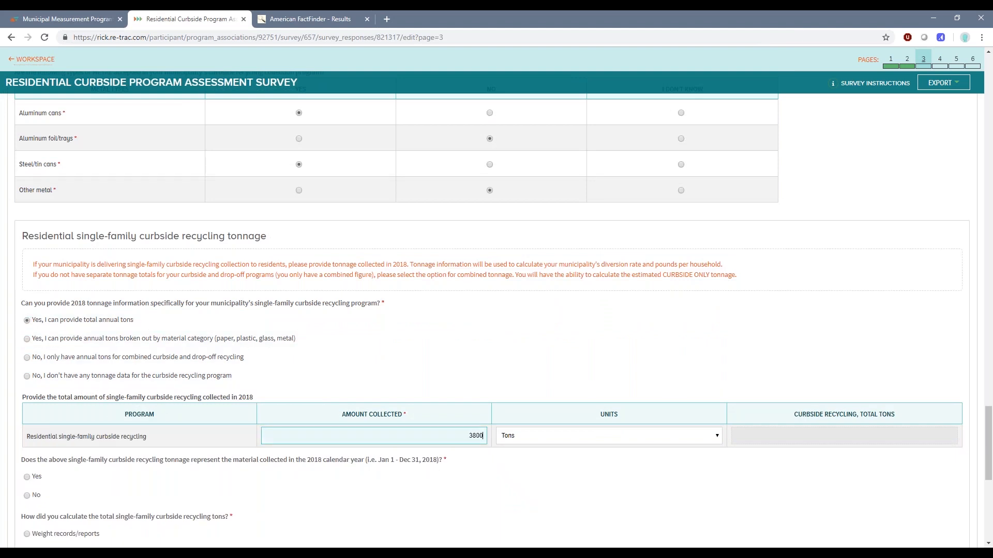
key("Tab")
scroll(2, 427, "down", 2)
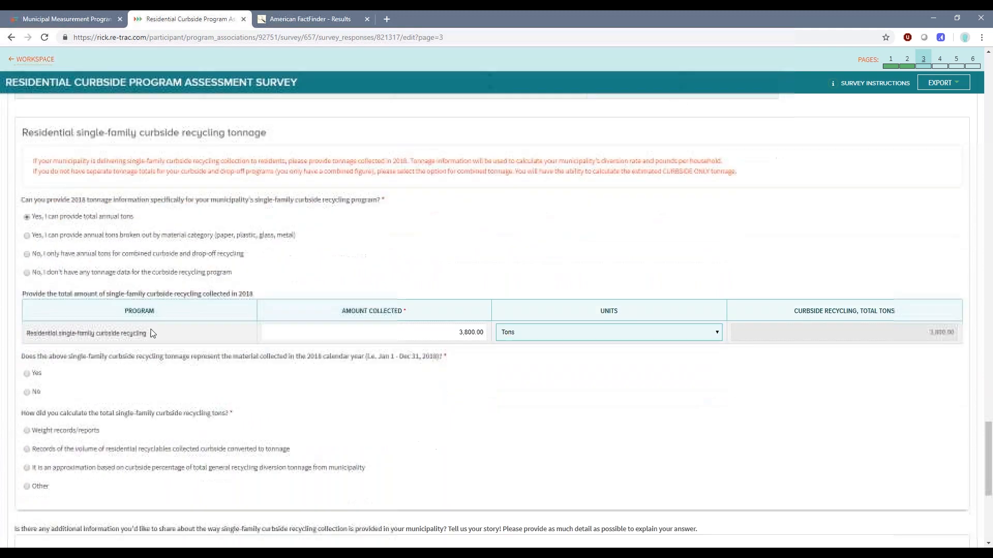
Mark the recycling tonnage as representing calendar year 2018, choose Weight records/reports as the calculation method, and save the draft
left_click(34, 382)
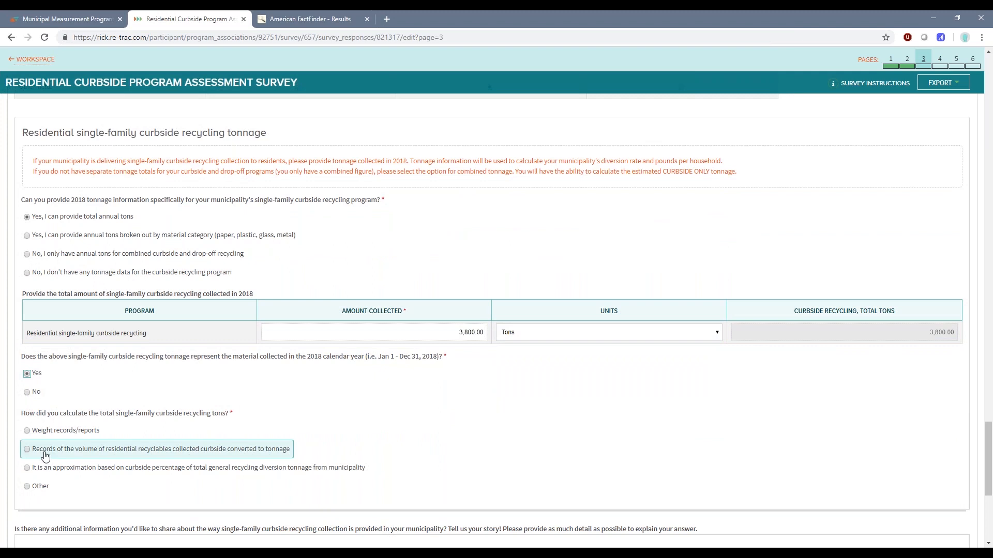
left_click(27, 431)
scroll(5, 439, "down", 3)
left_click(27, 377)
scroll(46, 466, "down", 2)
left_click(47, 498)
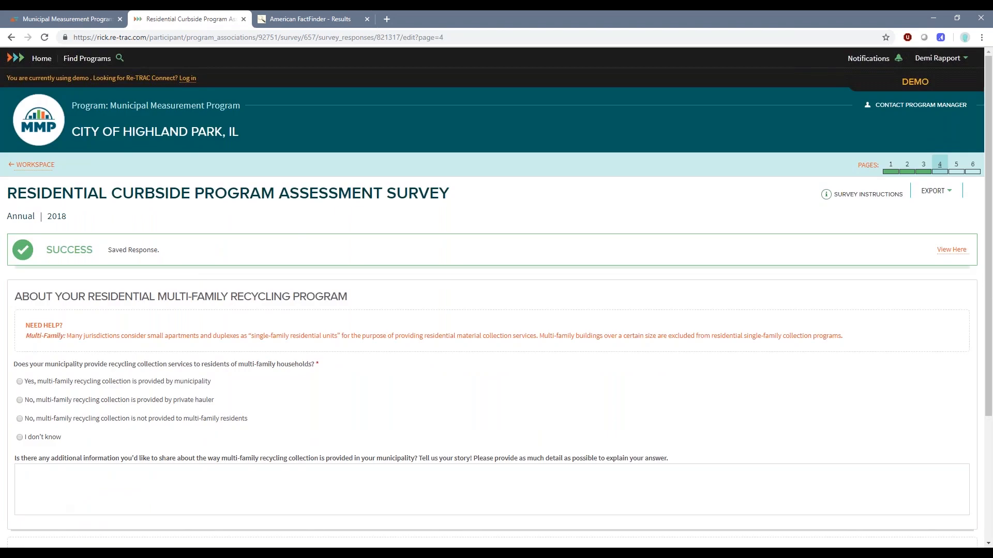
Answer that multi-family recycling collection is not provided to multi-family residents, leave the additional information blank, and save the draft
left_click(80, 474)
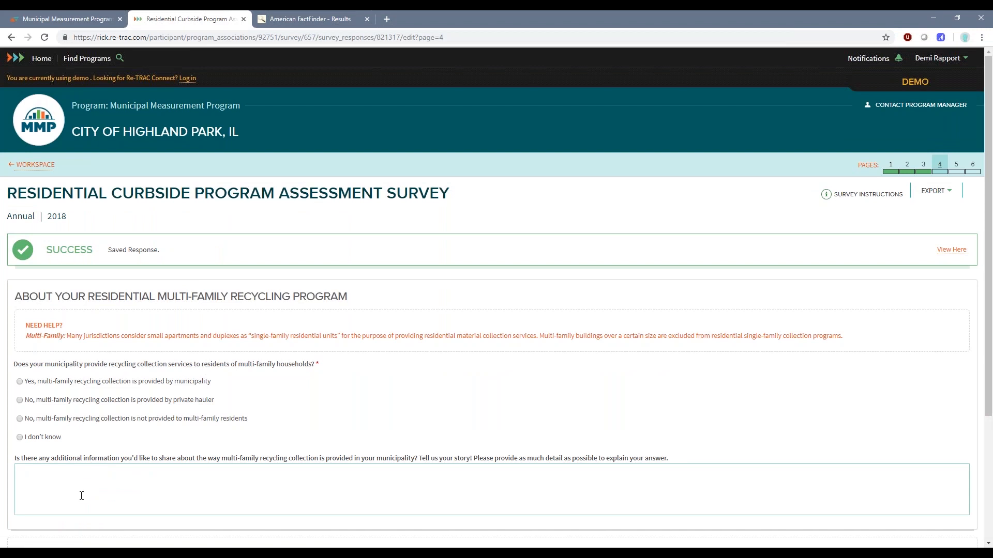
left_click(41, 424)
scroll(39, 460, "down", 1)
scroll(40, 461, "down", 3)
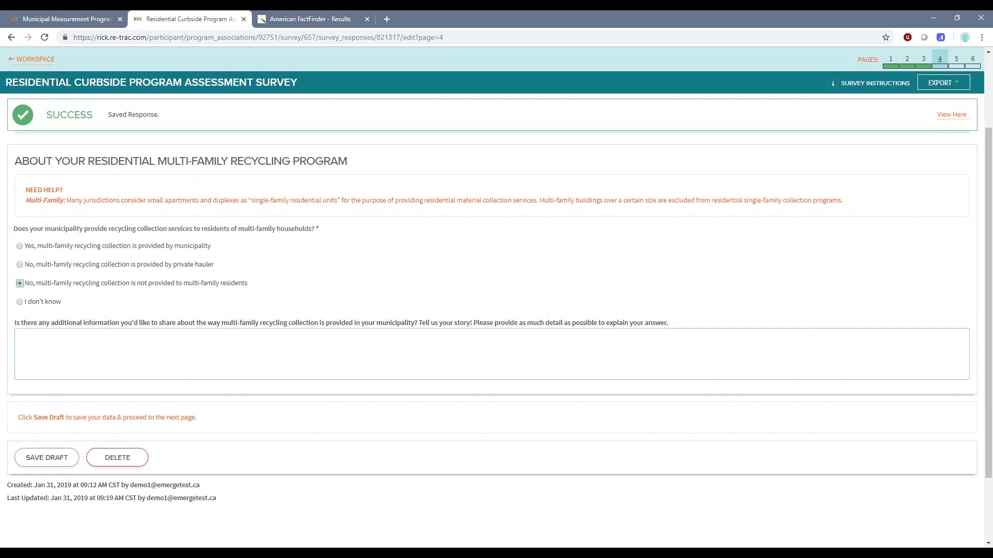
left_click(56, 337)
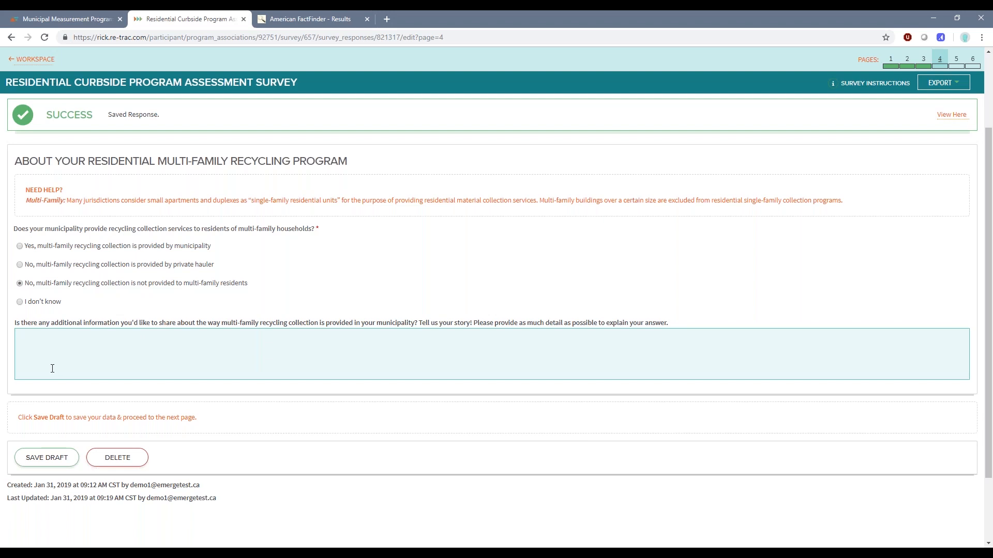
left_click(50, 457)
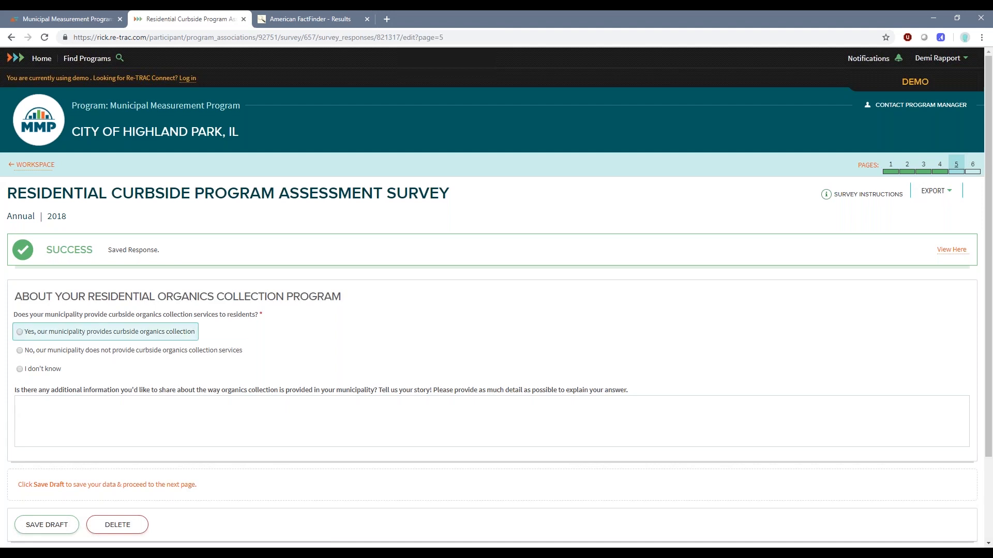
Answer that the municipality provides curbside organics collection, fill in households served and service provider, and choose automatic service with no opt-in required
left_click(20, 332)
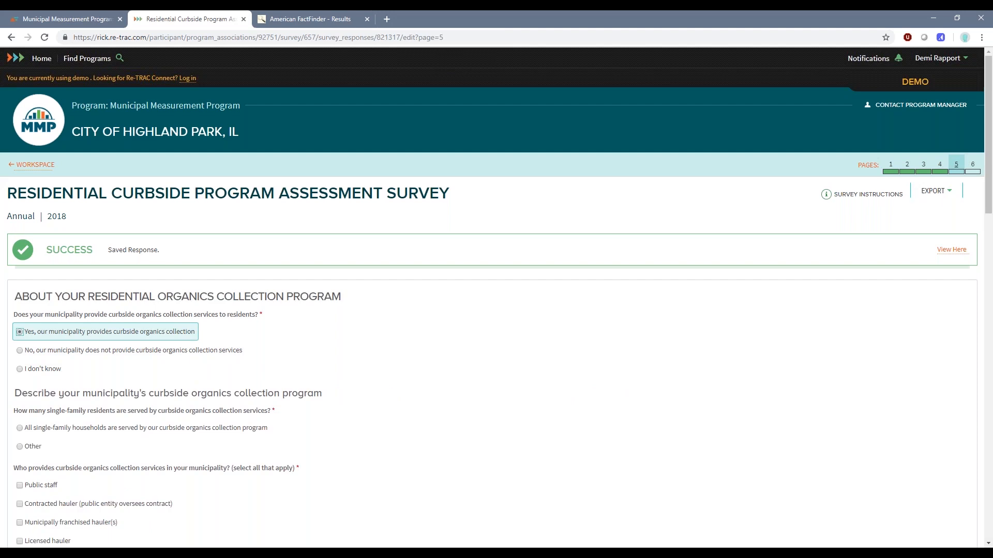
scroll(3, 362, "down", 2)
scroll(2, 362, "down", 2)
left_click(20, 241)
scroll(2, 279, "down", 1)
scroll(3, 274, "down", 1)
left_click(22, 196)
scroll(5, 217, "down", 1)
scroll(3, 248, "down", 1)
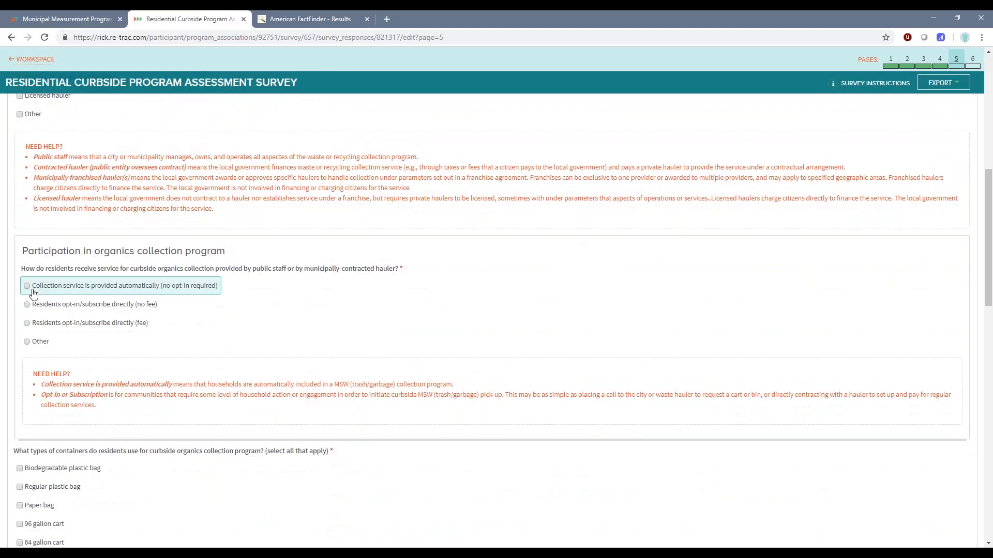
left_click(26, 284)
Select loose bundles as the organics container type and state that organics collection is provided year-round
scroll(9, 281, "down", 2)
scroll(8, 280, "down", 3)
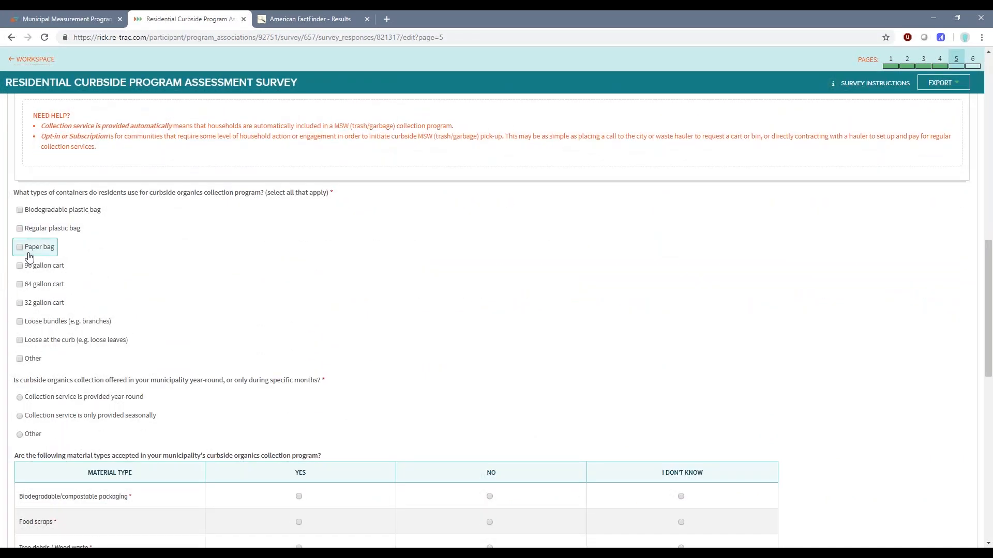
left_click(20, 321)
scroll(3, 348, "down", 3)
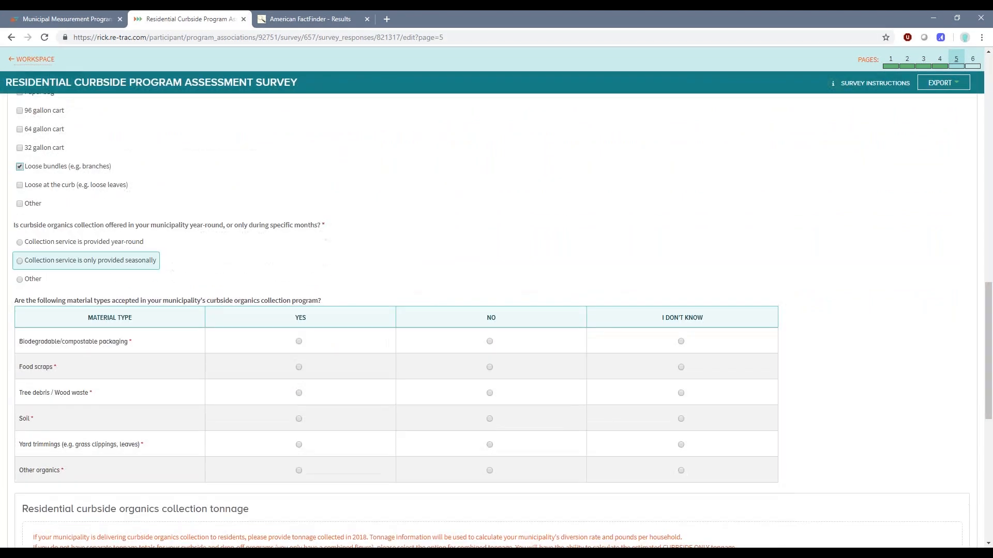
left_click(21, 242)
left_click(32, 319)
Mark tree debris, soil and yard trimmings as accepted organics, and biodegradable packaging, food scraps and other organics as not accepted
scroll(5, 318, "down", 3)
left_click(493, 273)
left_click(455, 287)
left_click(339, 323)
left_click(333, 335)
left_click(362, 363)
left_click(455, 398)
State that there is no tonnage data for the curbside organics program and save the draft
scroll(197, 376, "down", 1)
scroll(197, 376, "down", 3)
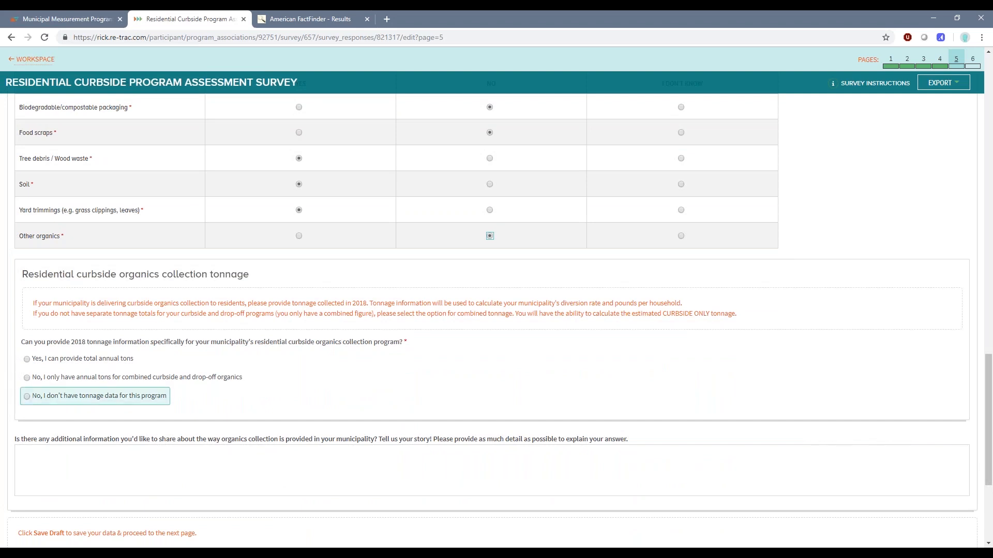
left_click(45, 399)
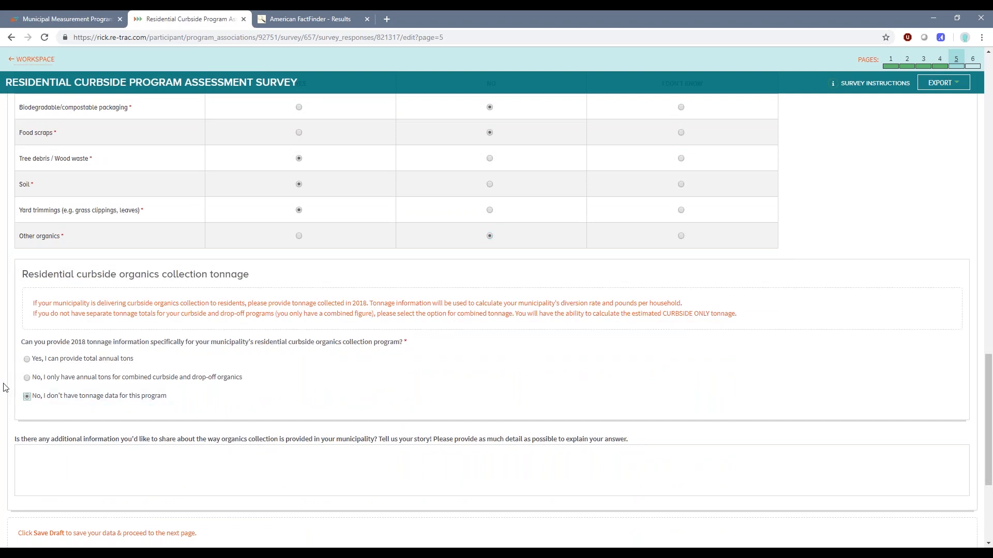
left_click(3, 373)
scroll(12, 360, "down", 1)
scroll(6, 364, "down", 1)
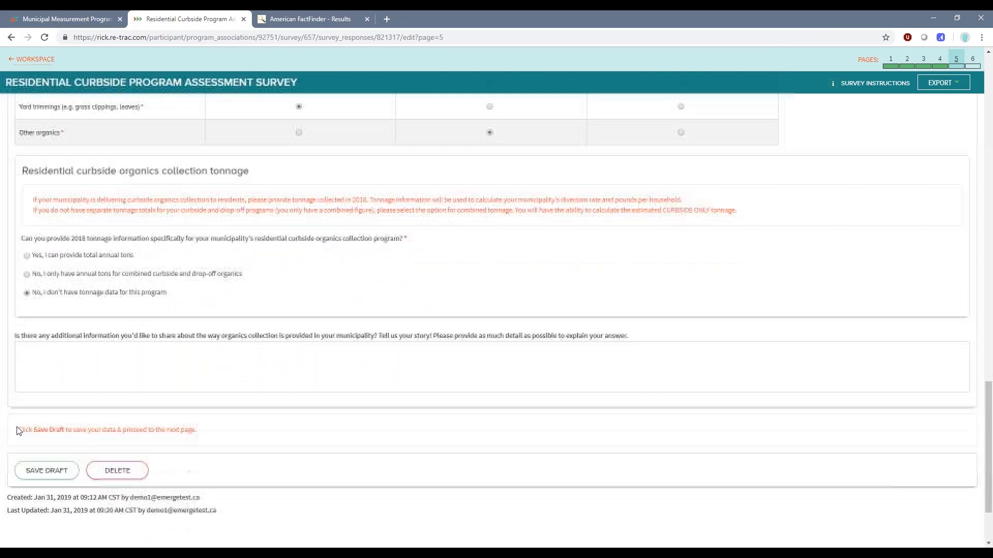
left_click(46, 476)
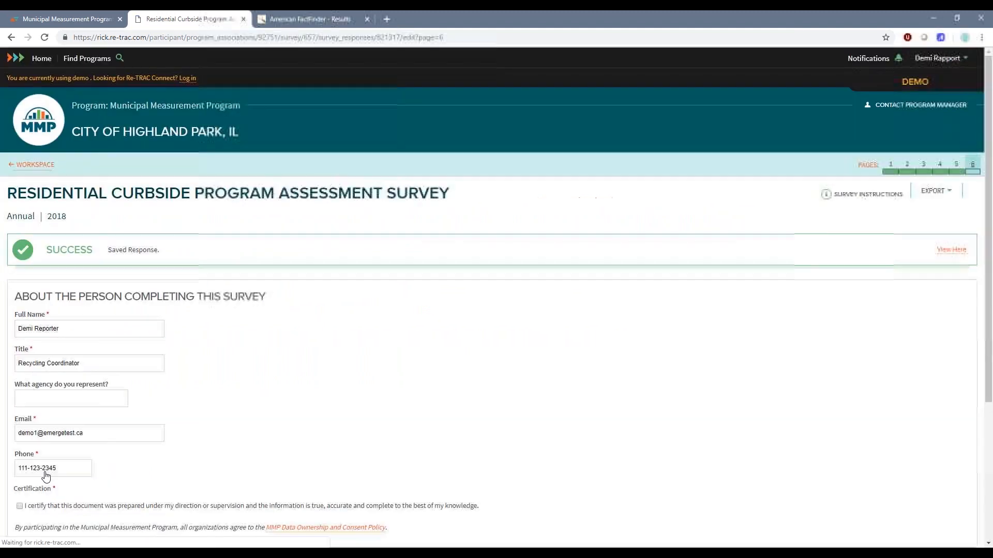
Certify the information on the final page of the curbside survey, mark the survey complete and confirm
left_click(48, 471)
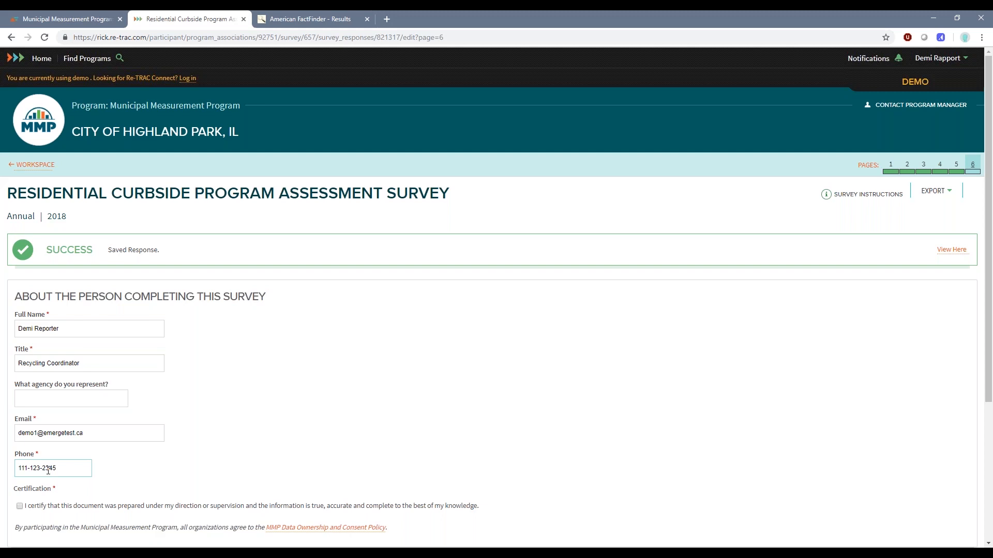
scroll(8, 291, "down", 2)
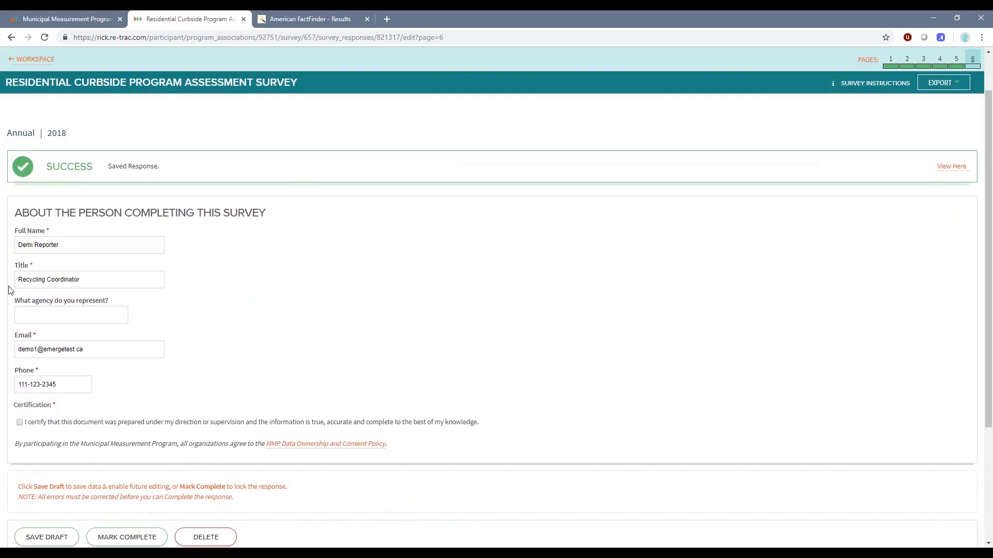
left_click(20, 423)
scroll(27, 483, "down", 1)
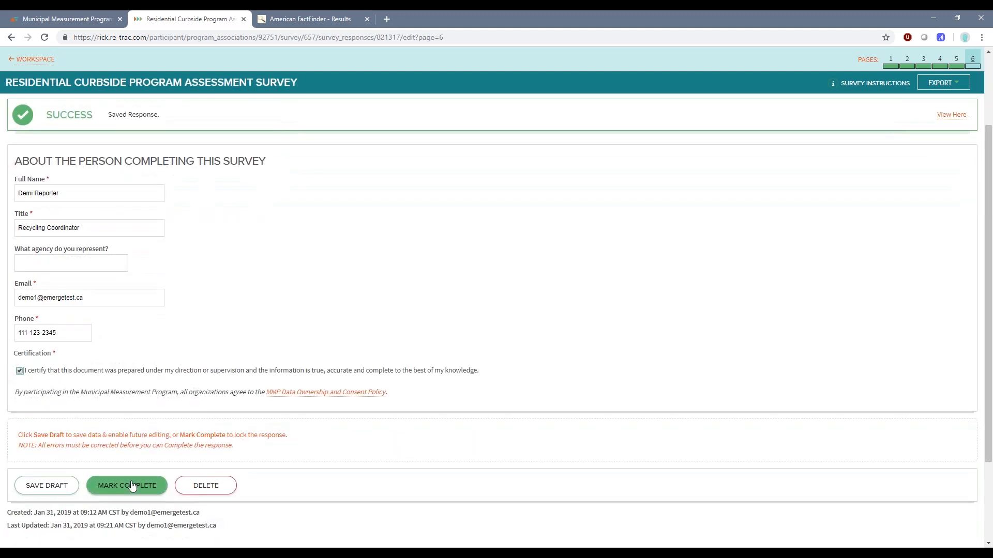
left_click(132, 485)
left_click(384, 343)
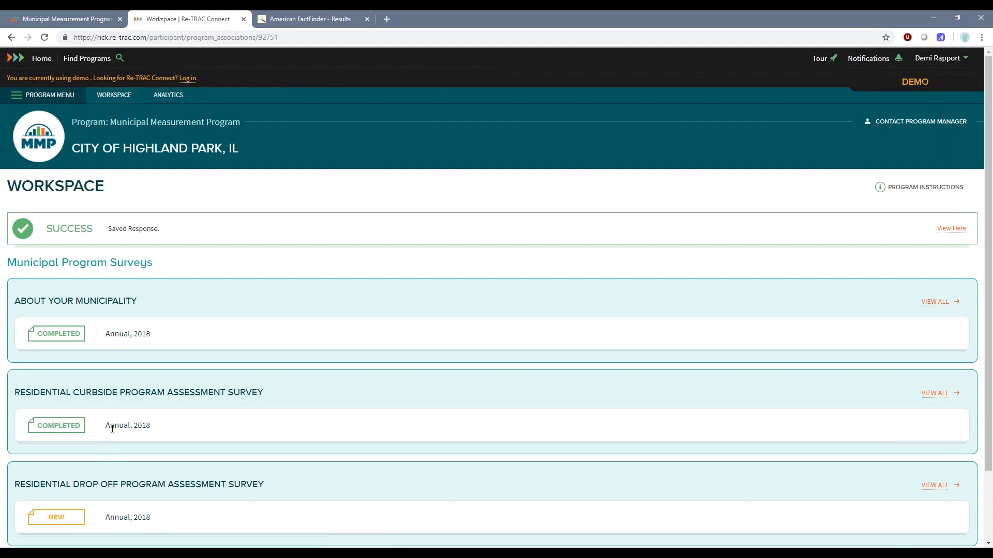
Open the completed 2018 curbside survey, look at its export options, and return to the workspace
left_click(74, 429)
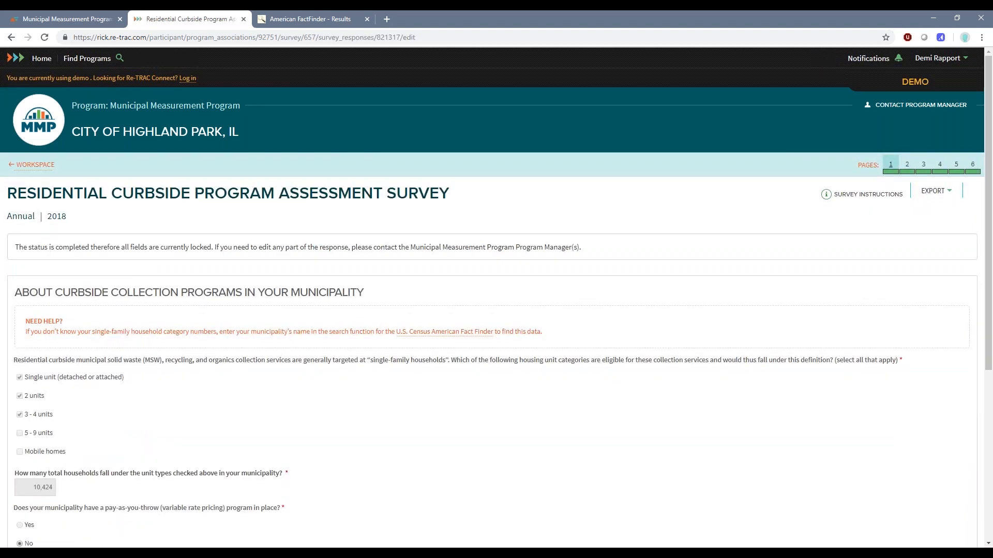
left_click(949, 194)
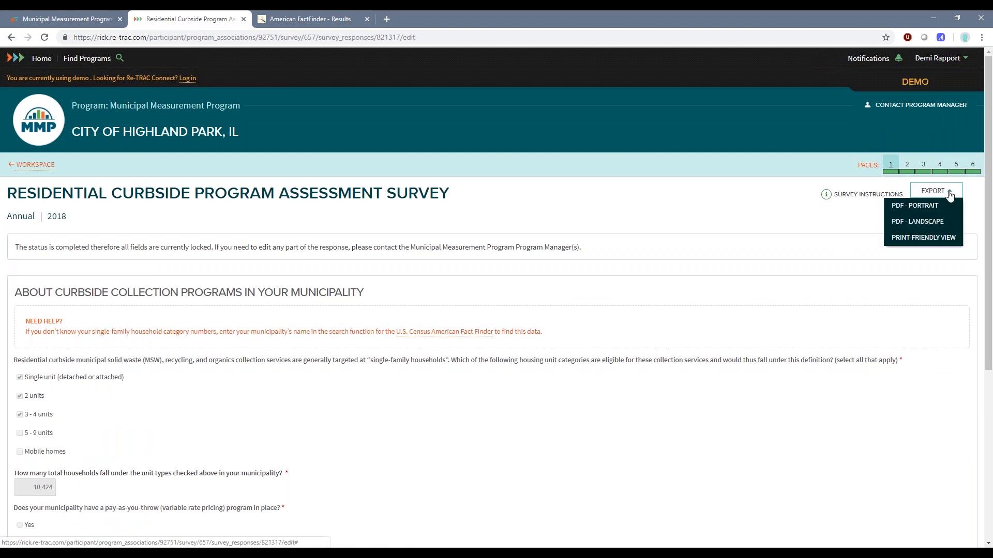
left_click(949, 194)
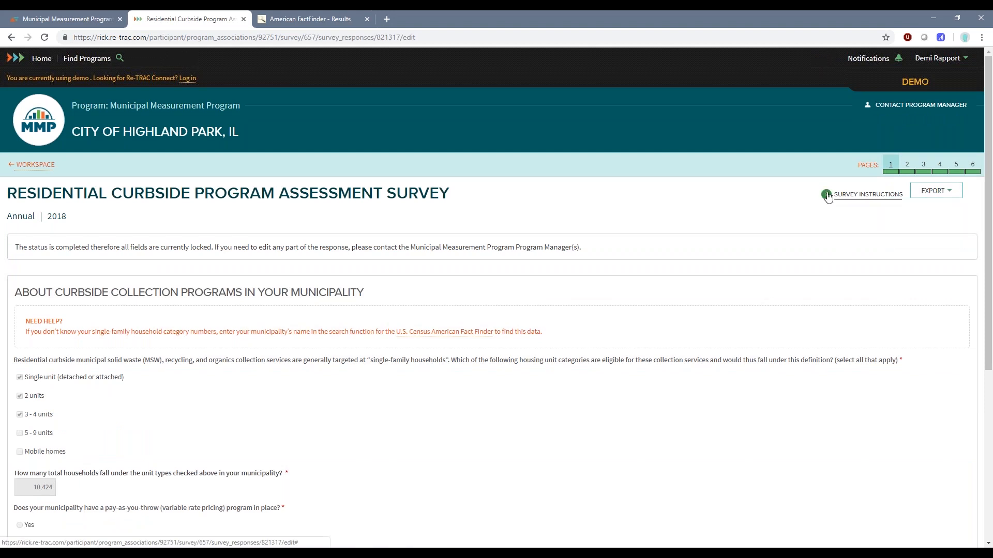
left_click(32, 166)
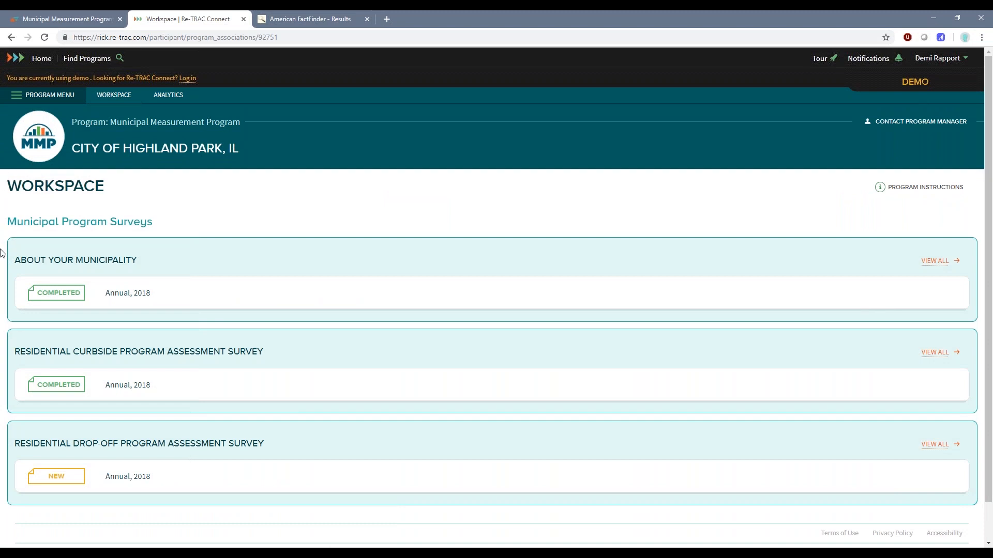
Open the new 2018 Residential Drop-Off Program Assessment Survey and enter 10 drop-off sites, 5 staffed sites and 29,500 residents served
scroll(2, 334, "down", 1)
left_click(32, 434)
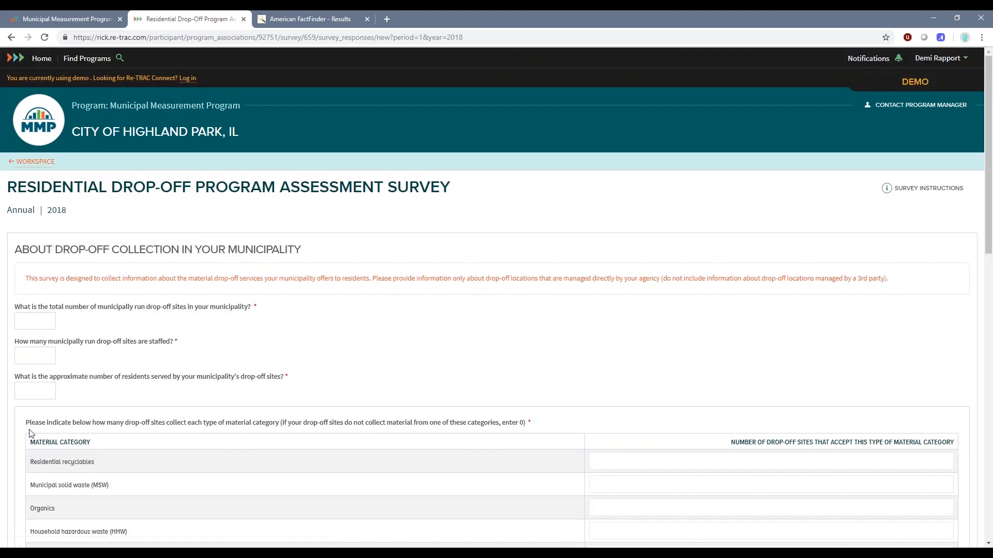
left_click(56, 351)
key("shift+Tab")
left_click(52, 321)
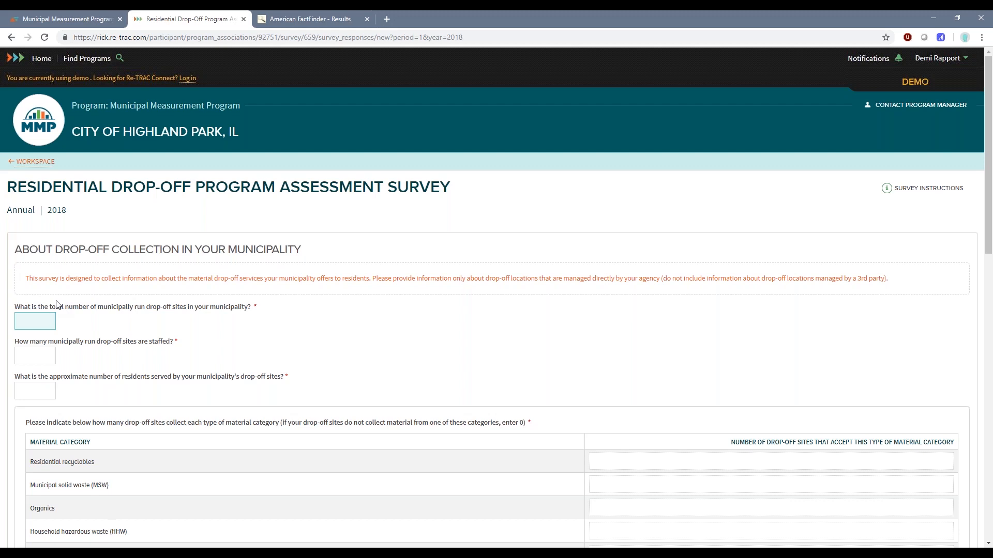
type("10")
left_click(46, 354)
scroll(88, 365, "down", 2)
left_click(25, 310)
type("29,500")
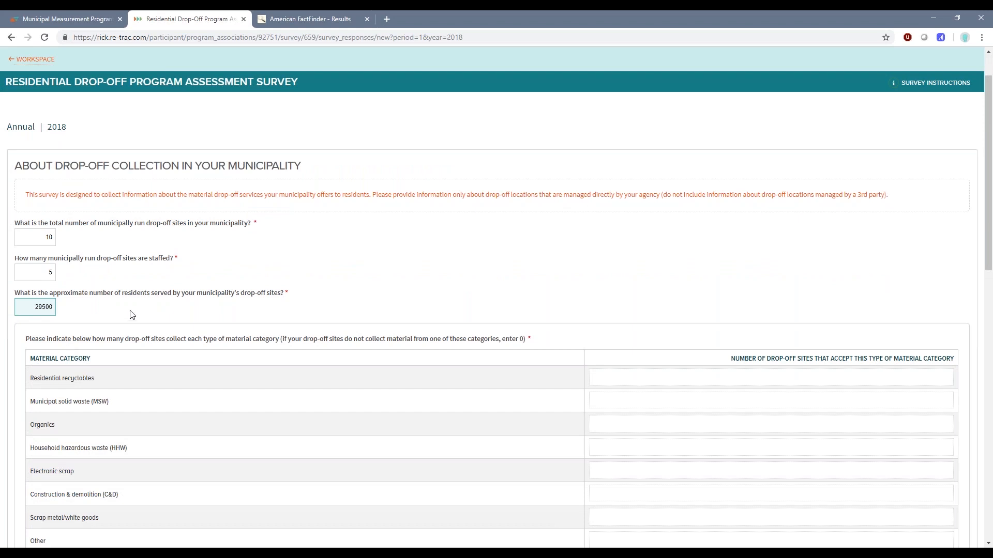
left_click(130, 312)
Set the number of accepting drop-off sites to 10 for residential recyclables, 5 for MSW, 5 for organics and 2 for household hazardous waste
scroll(616, 328, "down", 1)
left_click(616, 327)
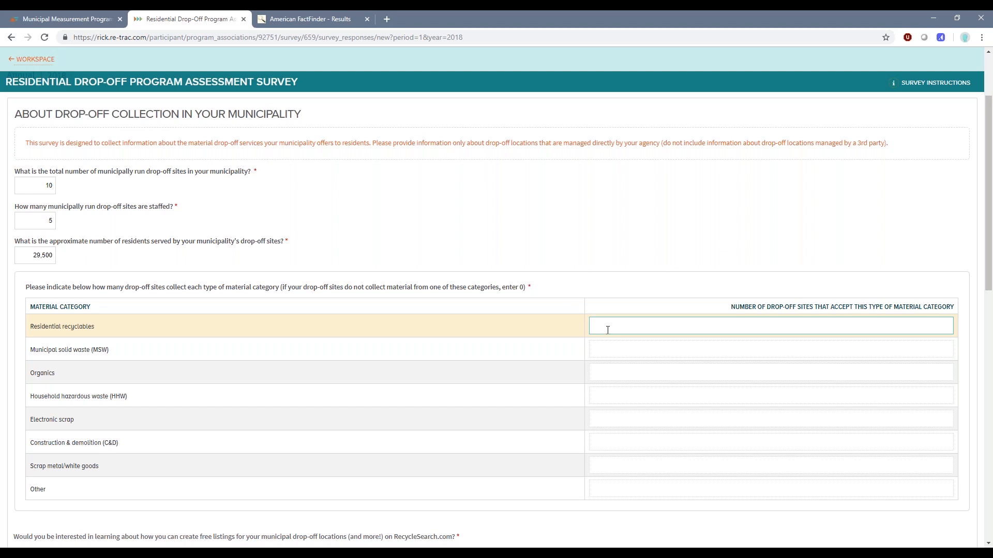
type("0")
left_click(664, 346)
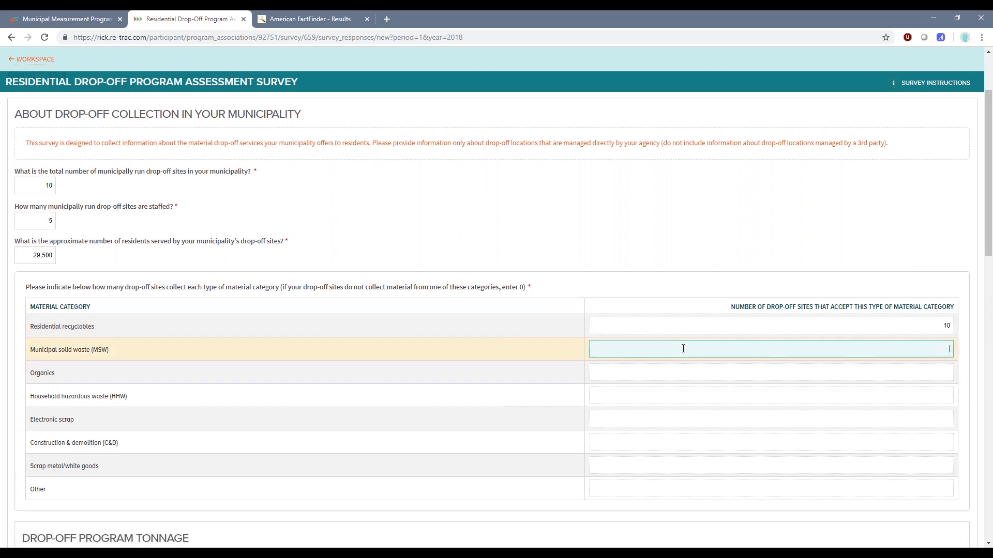
key("Tab")
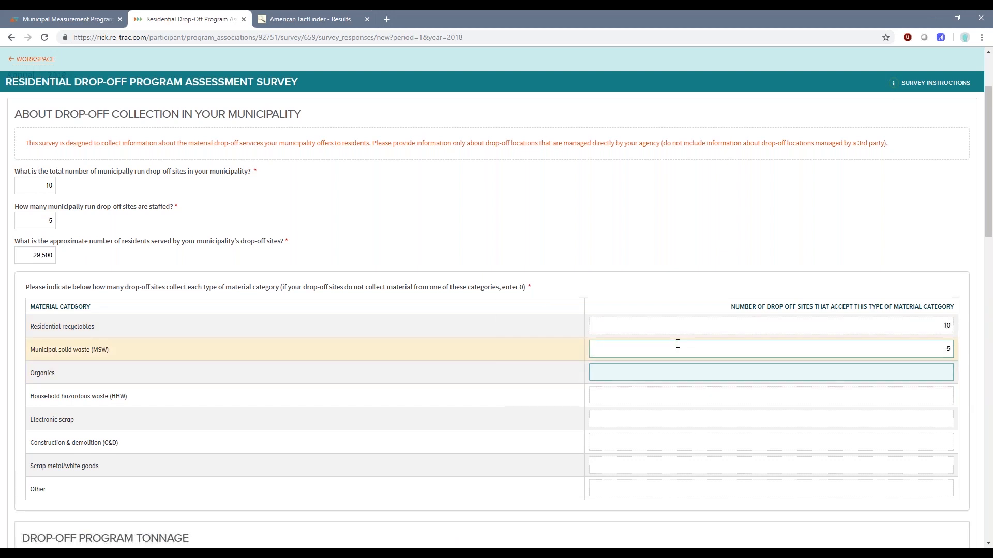
left_click(688, 391)
type("2")
Set the number of accepting drop-off sites to 3 for electronic scrap and 0 for construction & demolition, scrap metal/white goods and other
left_click(730, 419)
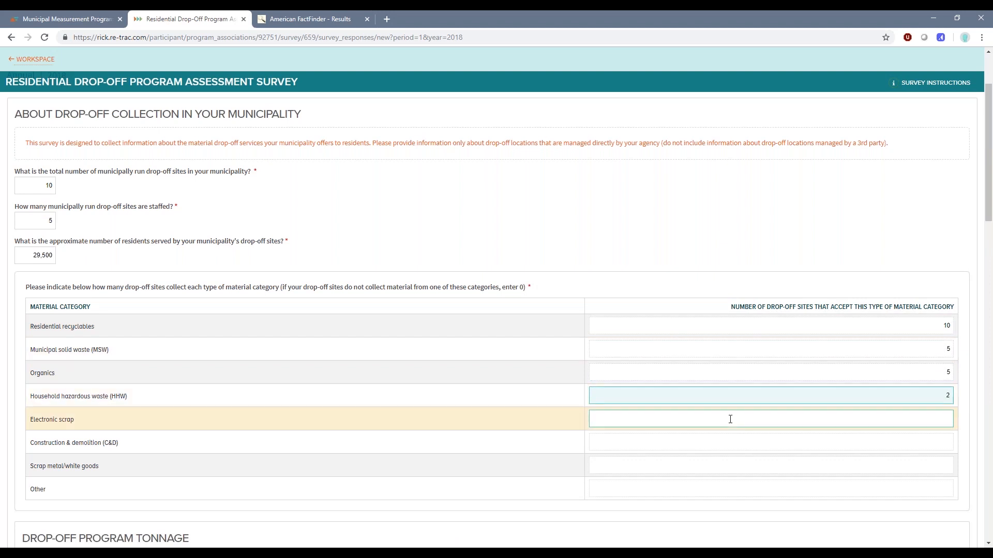
key("Tab")
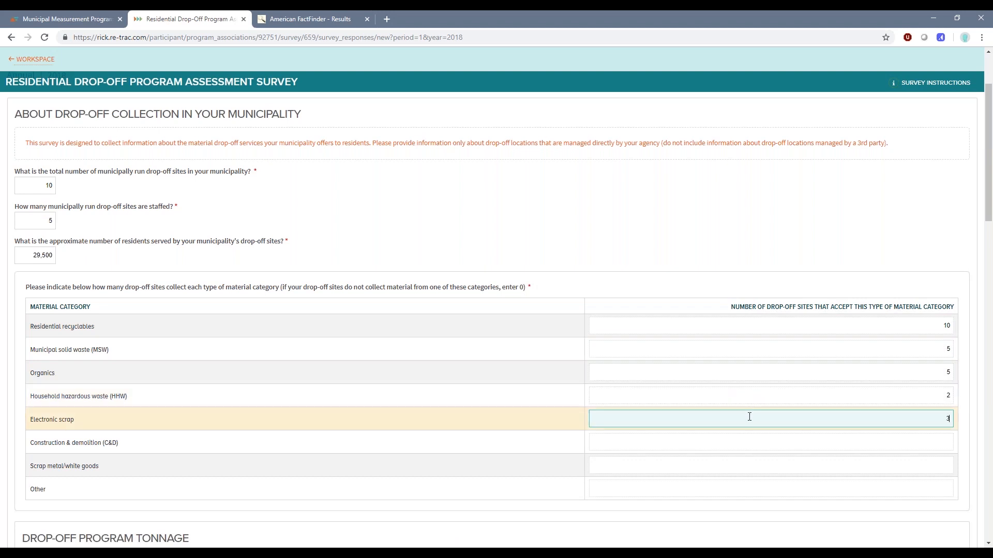
left_click(749, 440)
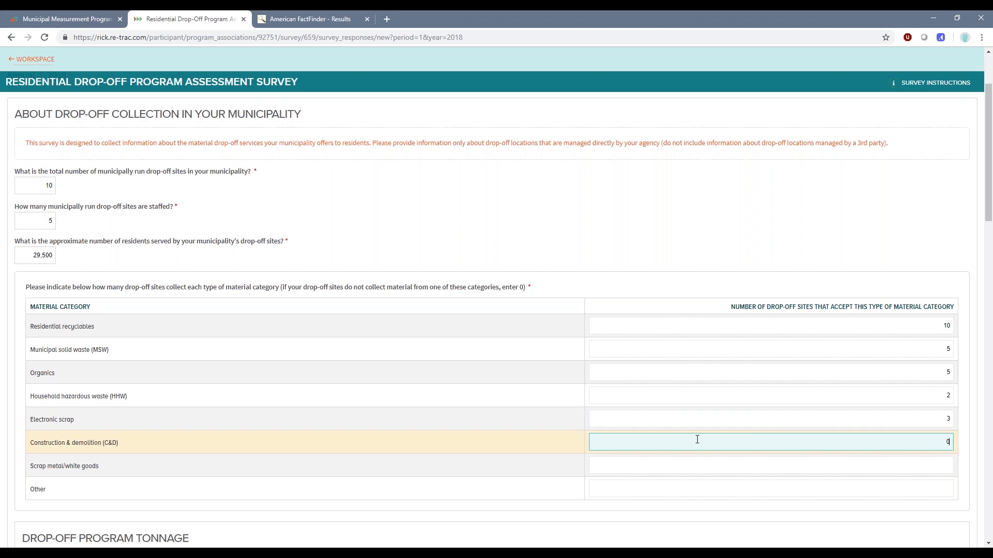
left_click(688, 460)
left_click(714, 484)
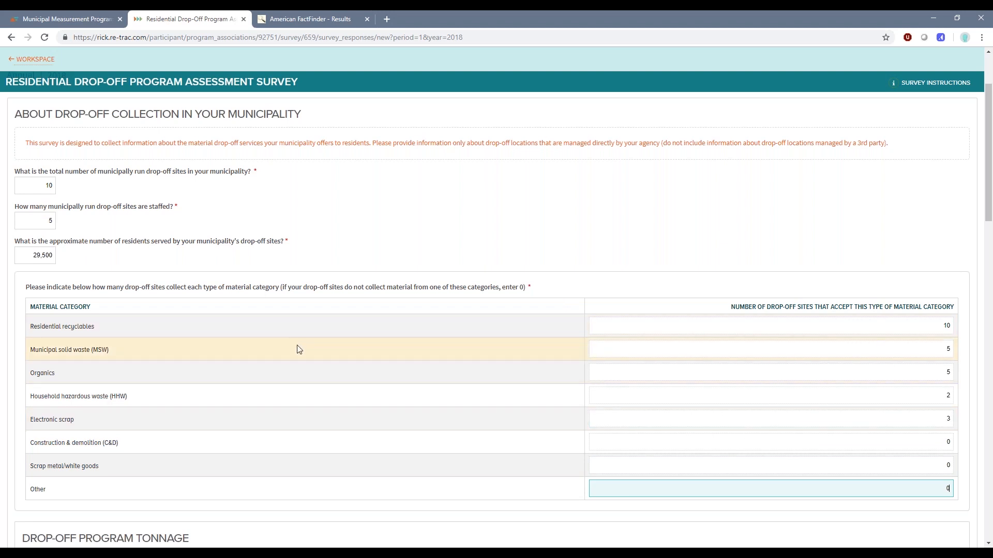
Save the partly filled drop-off survey as a draft despite its unanswered required questions and return to the workspace
scroll(16, 401, "down", 5)
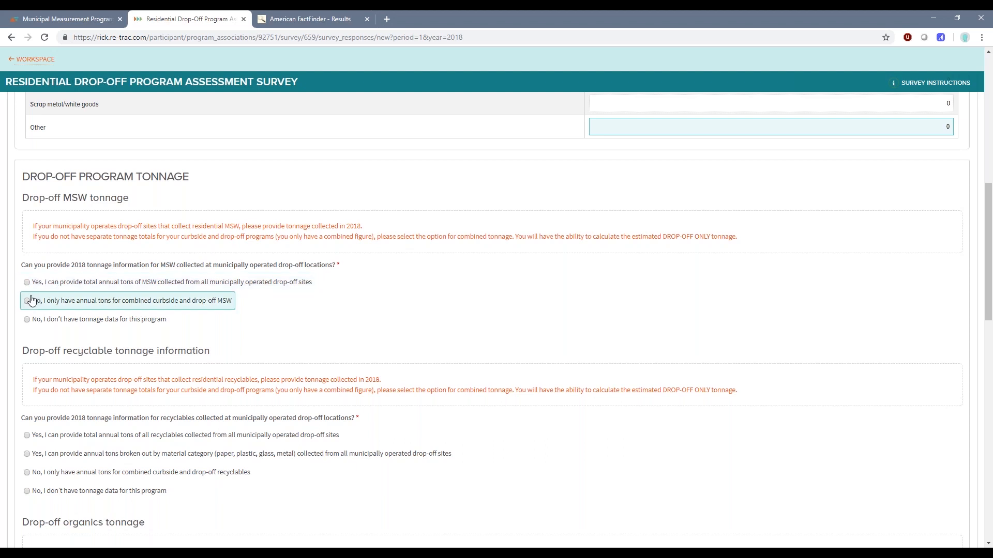
scroll(31, 300, "down", 3)
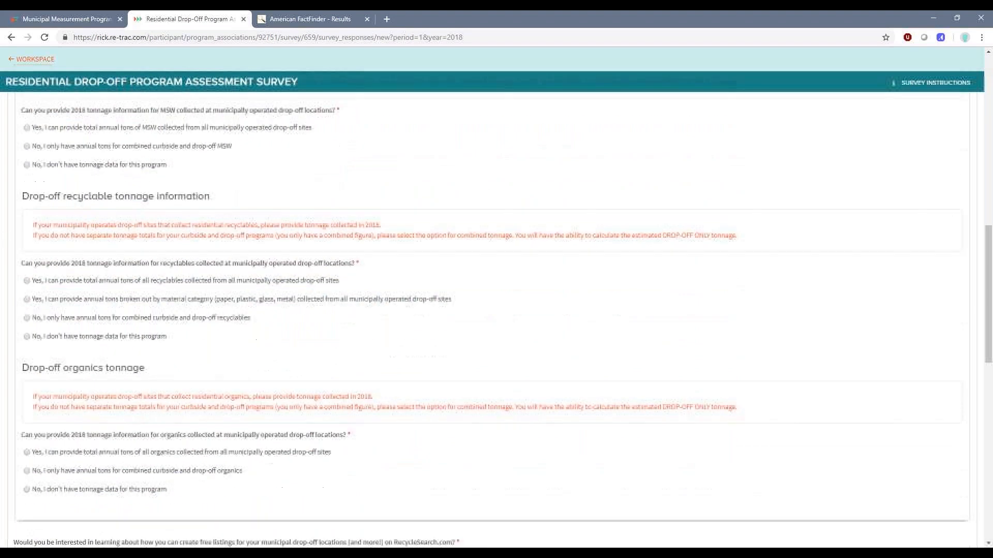
scroll(30, 299, "down", 6)
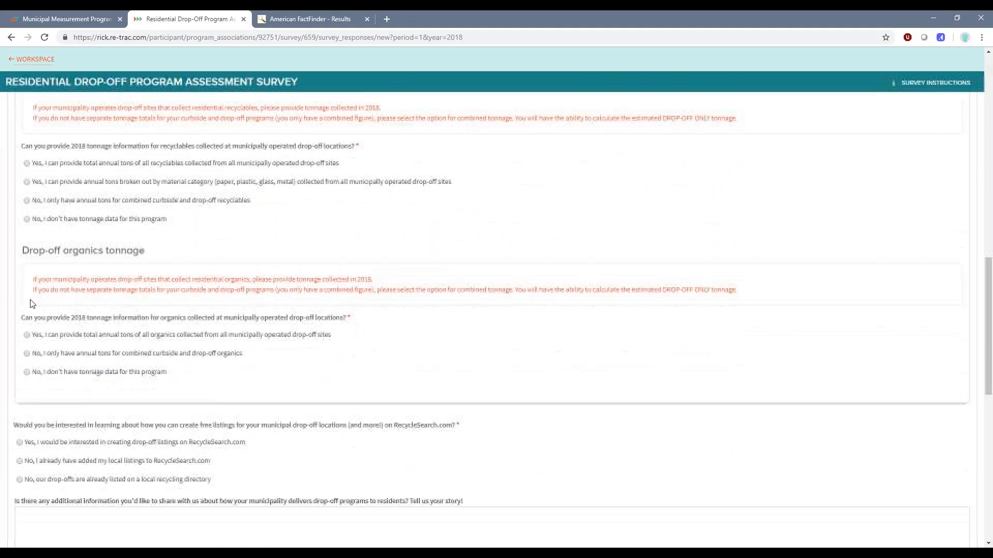
scroll(30, 299, "down", 6)
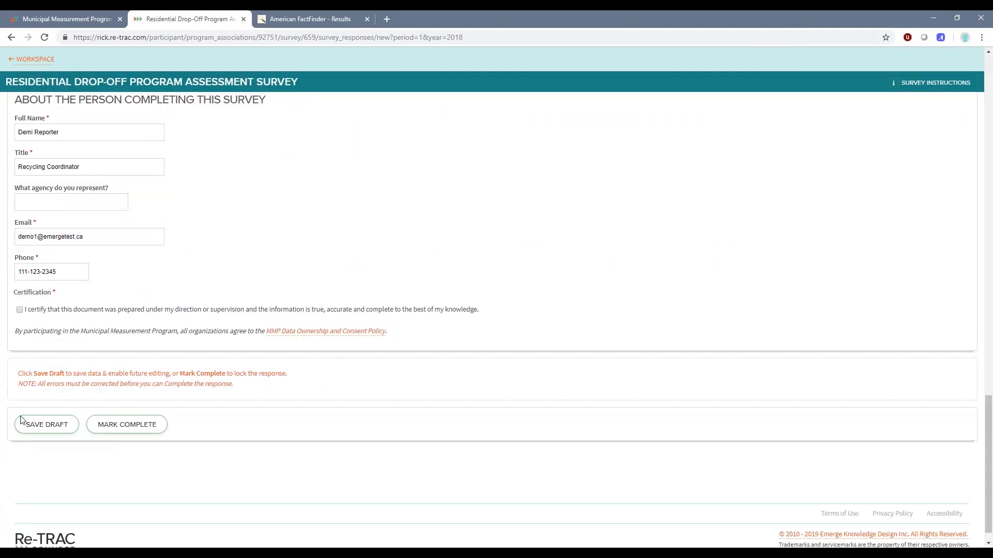
left_click(25, 426)
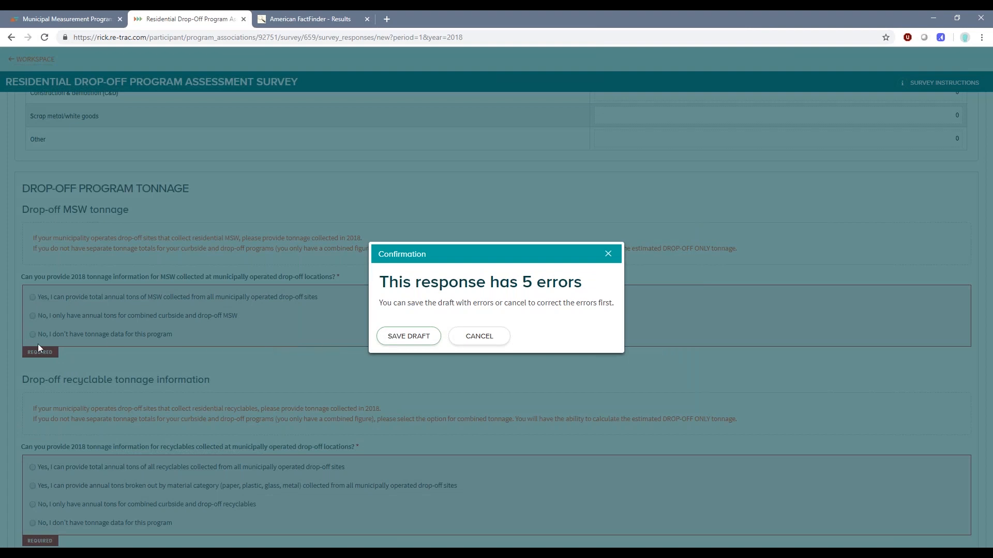
left_click(415, 344)
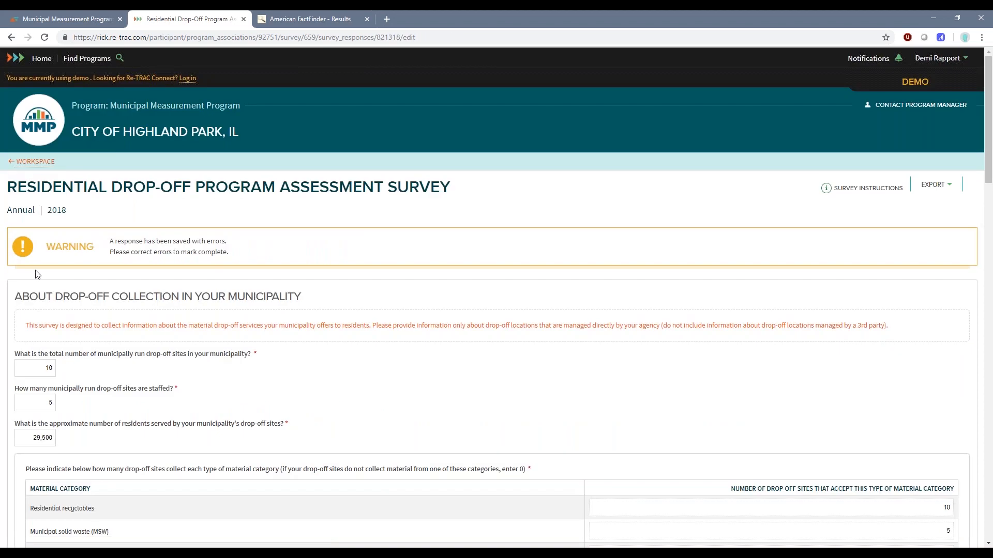
left_click(33, 162)
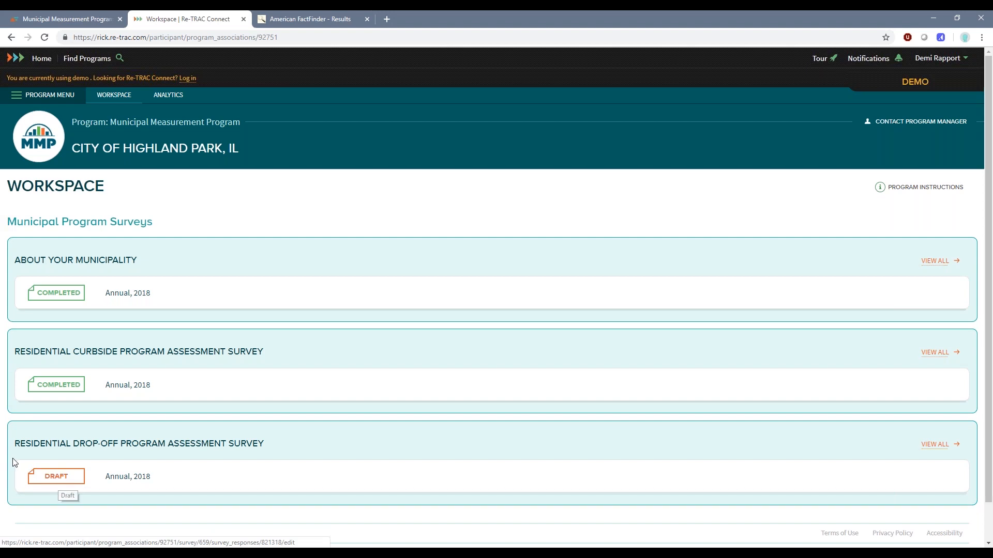
Reopen the 2018 drop-off draft and report 1825 tons of MSW for the calendar year, based on weight records from a waste transfer station
scroll(46, 445, "down", 1)
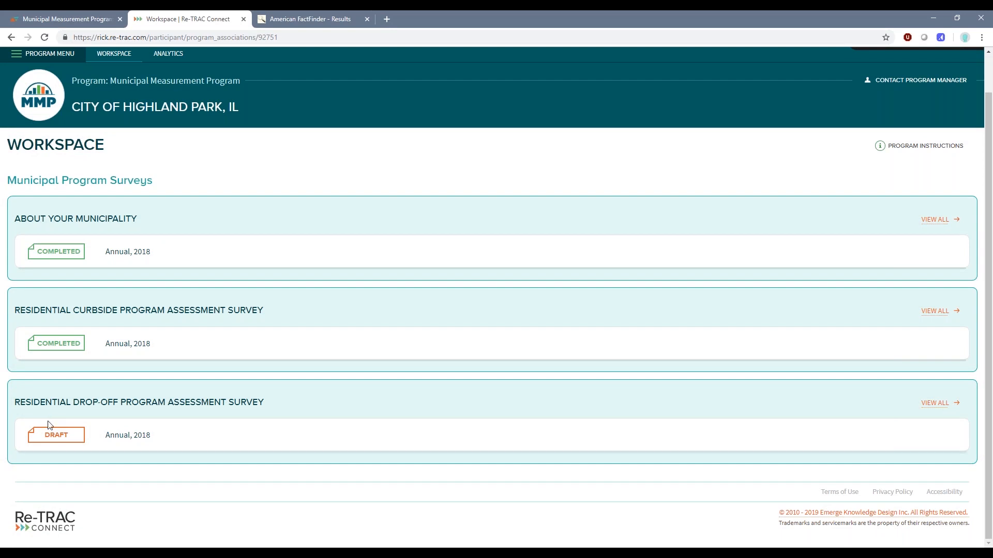
left_click(50, 437)
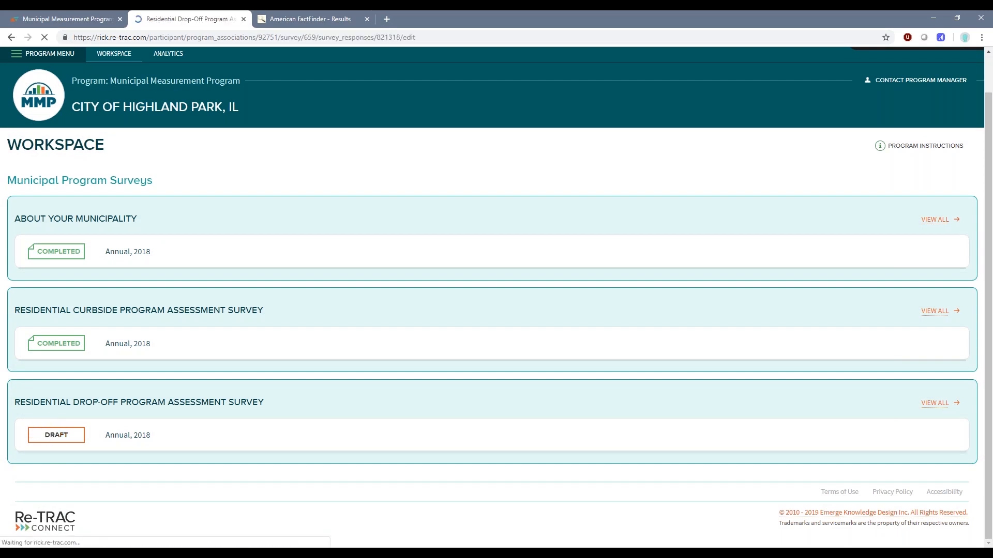
scroll(6, 410, "down", 9)
scroll(6, 410, "down", 3)
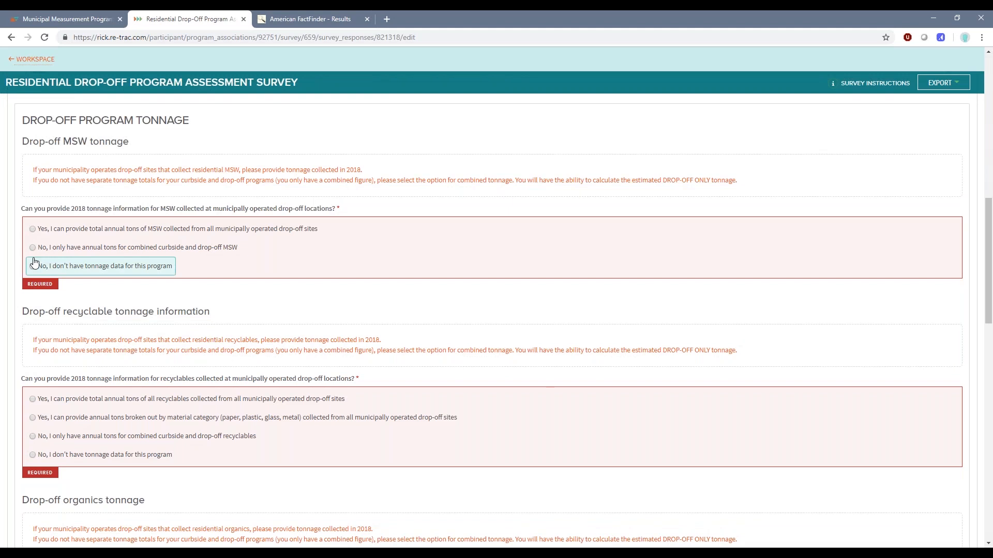
left_click(33, 229)
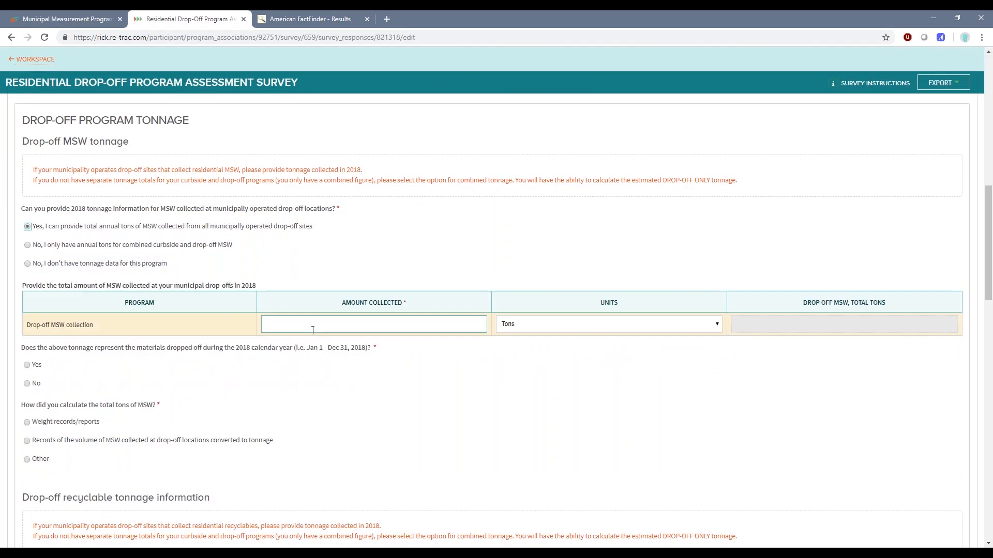
type("1825")
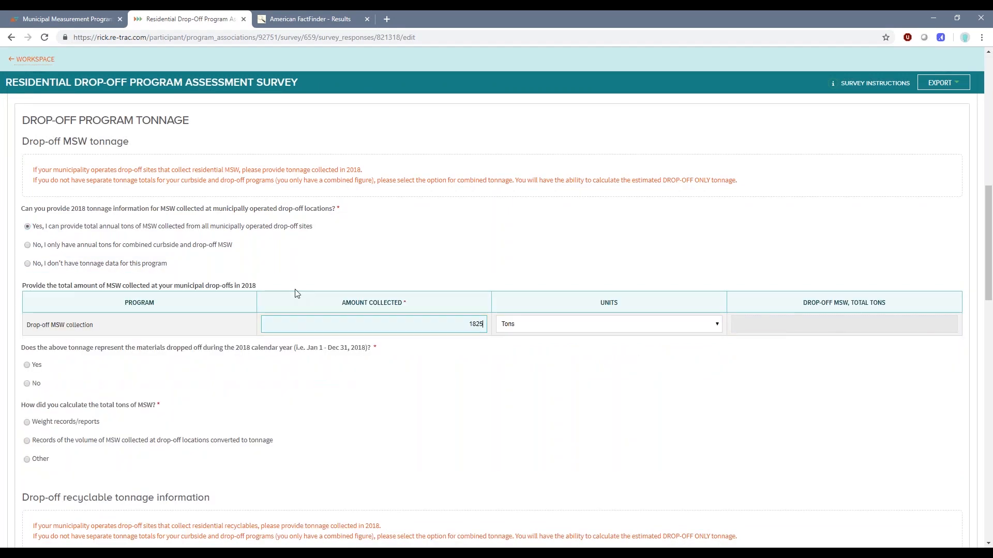
left_click(33, 370)
left_click(33, 423)
scroll(33, 423, "down", 6)
left_click(27, 206)
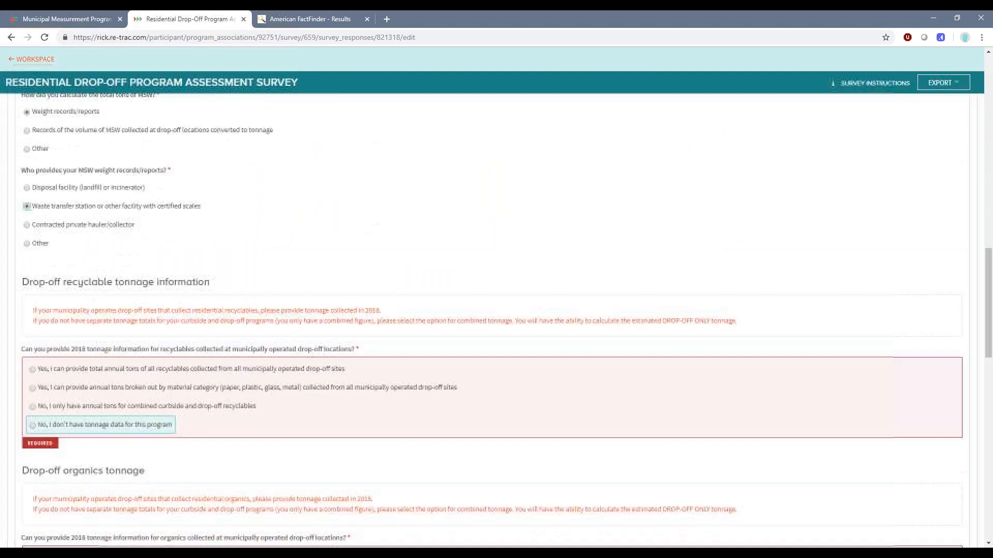
Report 2100 tons of drop-off recyclables for the 2018 calendar year, calculated from weight records provided by a transfer station
left_click(35, 370)
scroll(156, 377, "down", 2)
left_click(275, 383)
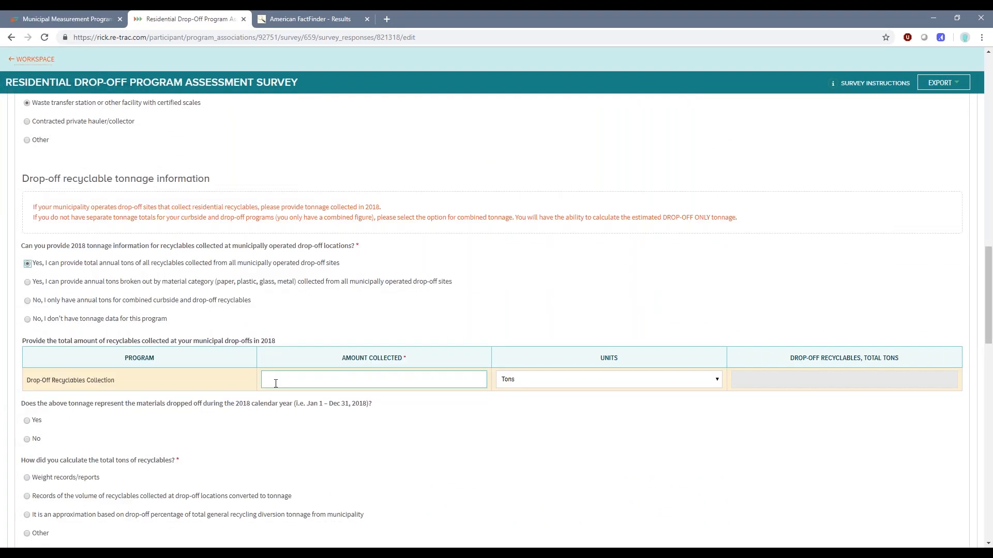
type("2100")
left_click(433, 422)
left_click(27, 420)
left_click(27, 496)
scroll(33, 517, "down", 3)
left_click(27, 322)
left_click(27, 435)
Answer that an approximate contamination rate for drop-off recyclables can be provided and set it to 16 - 20%
scroll(26, 446, "down", 2)
left_click(27, 408)
scroll(27, 468, "down", 1)
left_click(26, 375)
left_click(40, 437)
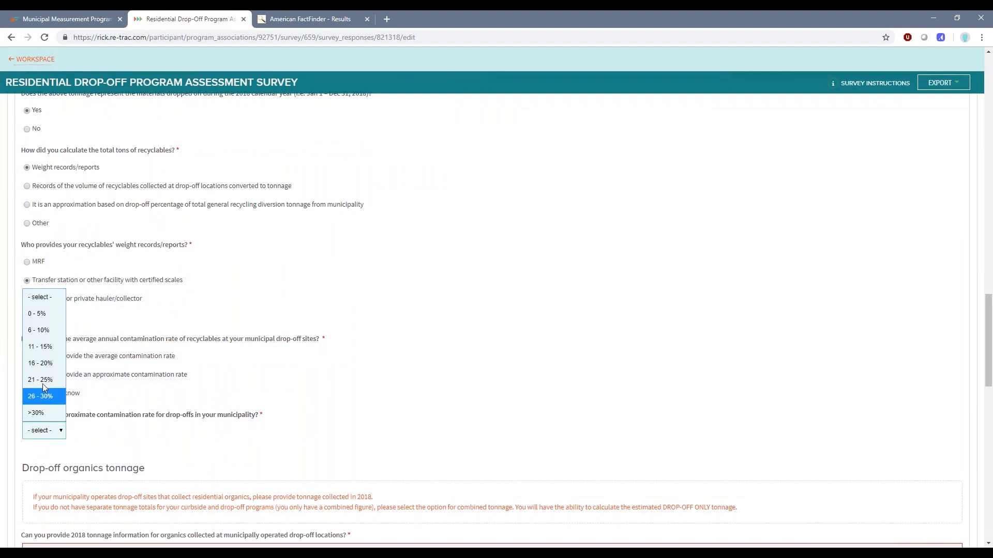
left_click(40, 363)
Report 260 tons of drop-off organics for the 2018 calendar year, calculated from weight records provided by a public compost/mulch site
scroll(7, 421, "down", 4)
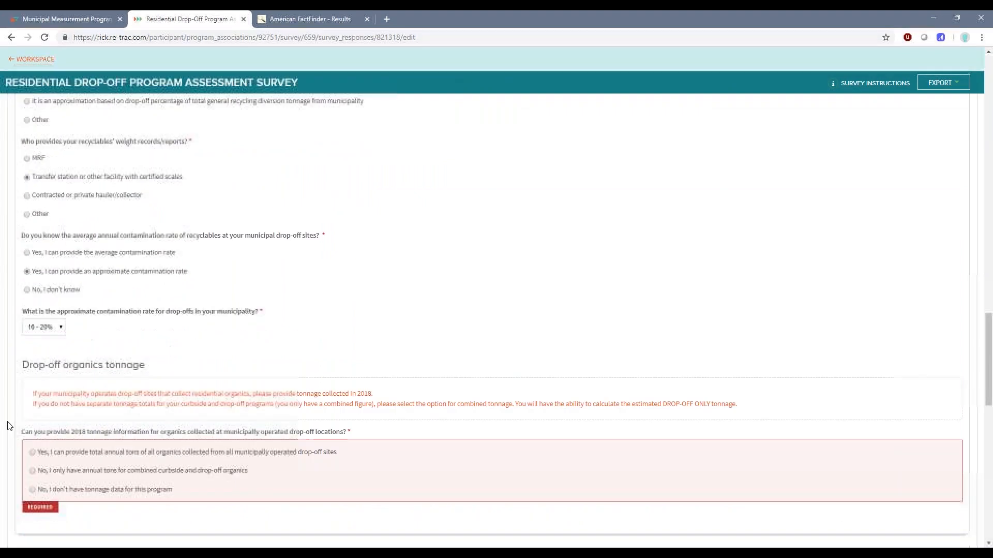
left_click(61, 356)
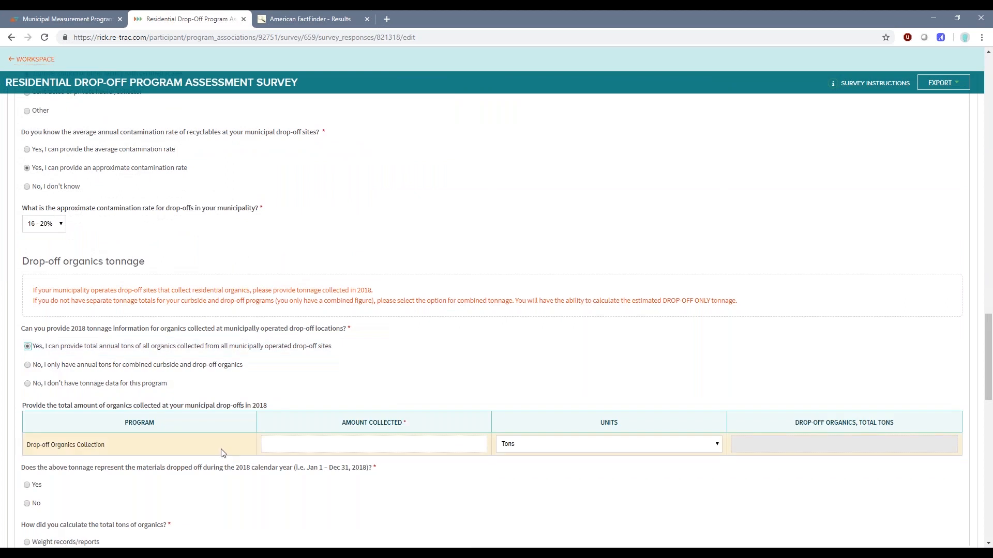
left_click(296, 459)
type("260")
left_click(521, 515)
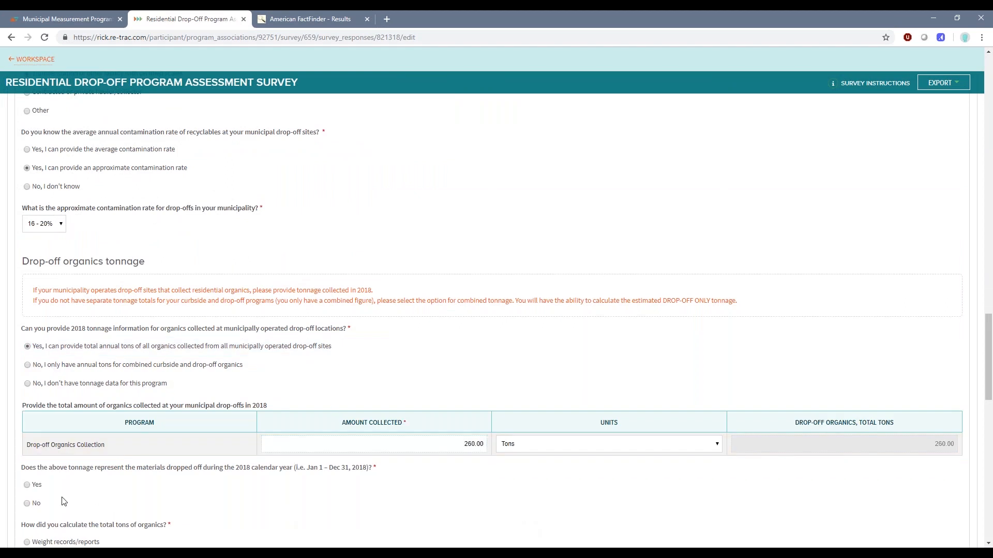
left_click(28, 485)
scroll(11, 491, "down", 3)
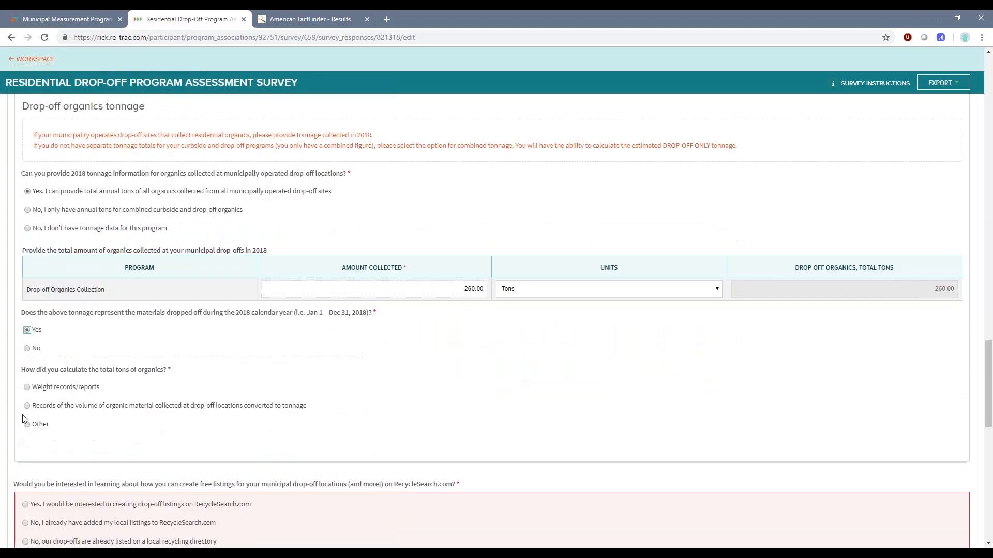
left_click(27, 387)
left_click(27, 462)
Express interest in creating drop-off listings on RecycleSearch.com, certify the survey's accuracy and mark the survey complete
scroll(26, 462, "down", 4)
scroll(25, 449, "down", 1)
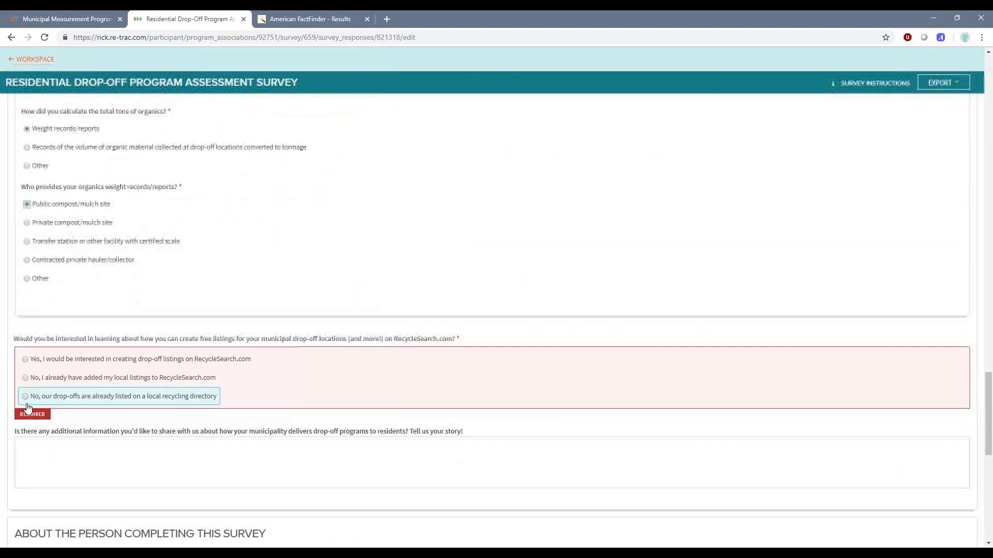
left_click(23, 361)
scroll(26, 383, "down", 6)
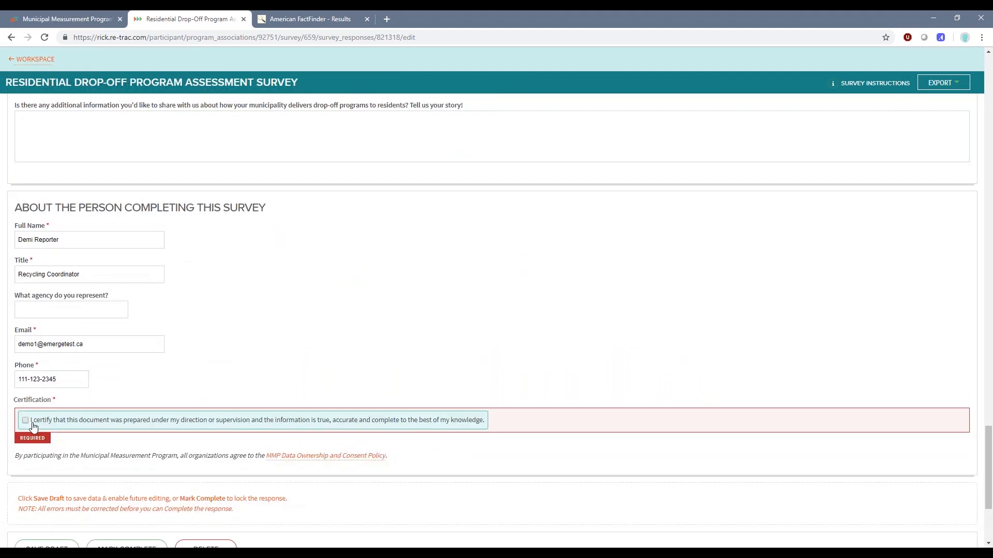
left_click(27, 420)
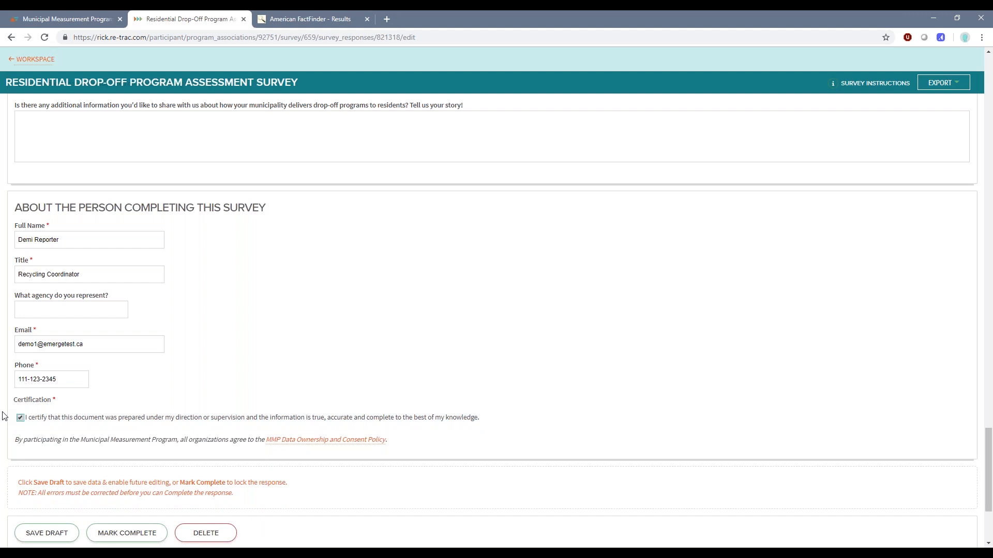
scroll(4, 414, "down", 1)
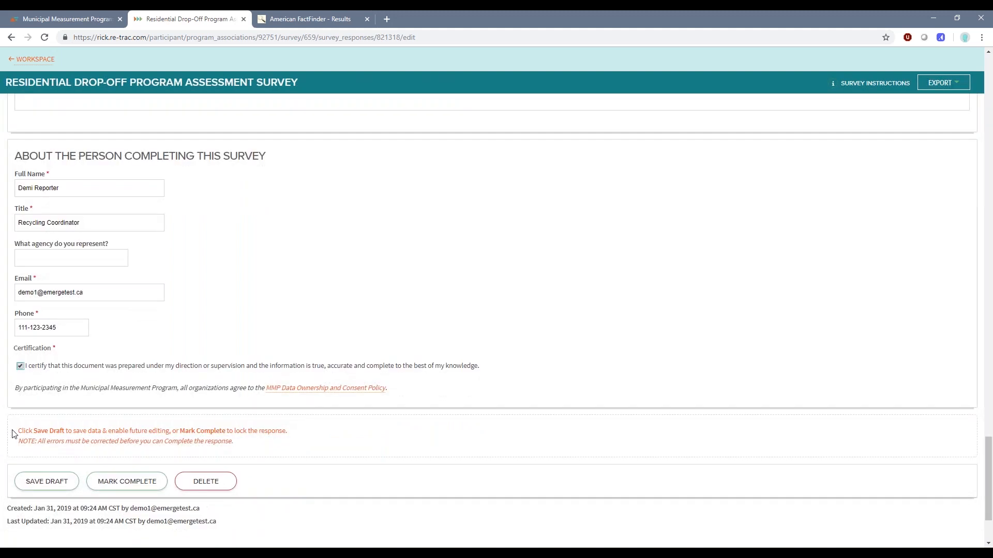
left_click(107, 485)
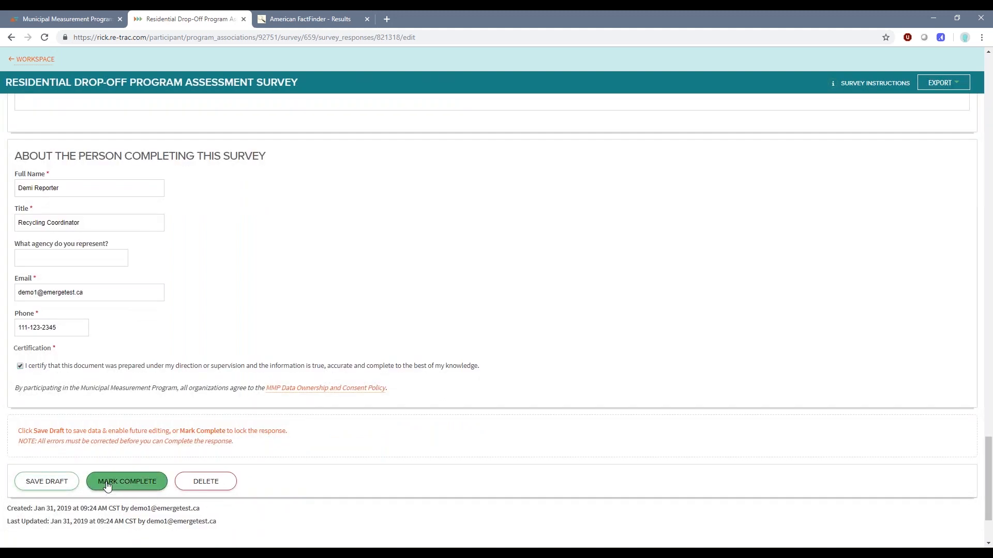
left_click(383, 345)
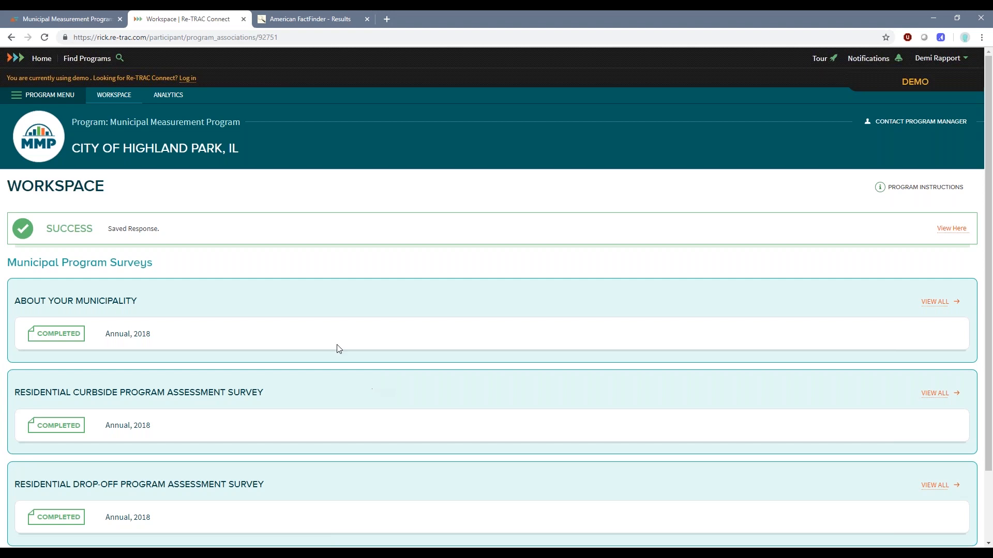
Look through the available analytics reports and generate the Annual Curbside Diversion Rate report for 2018
left_click(167, 100)
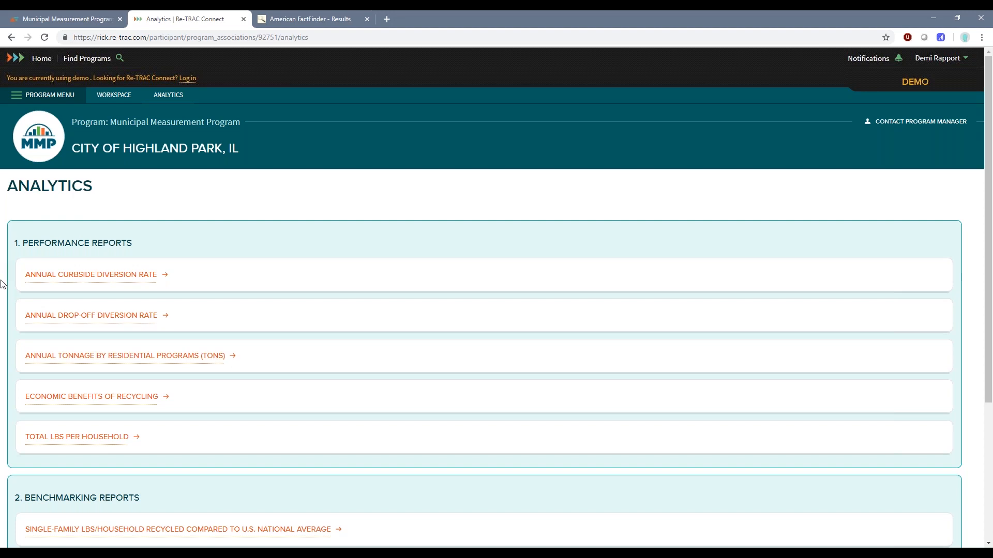
scroll(4, 277, "down", 1)
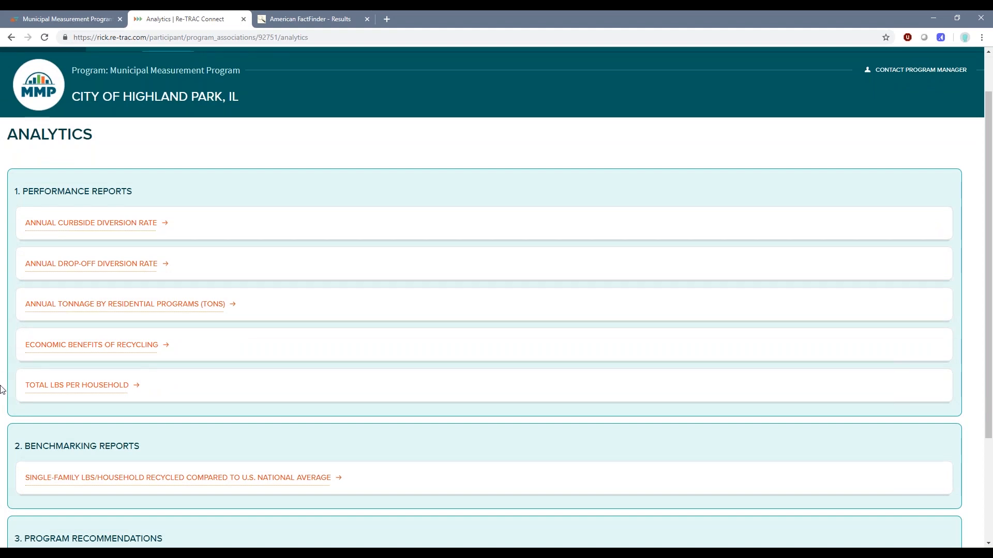
scroll(1, 382, "down", 3)
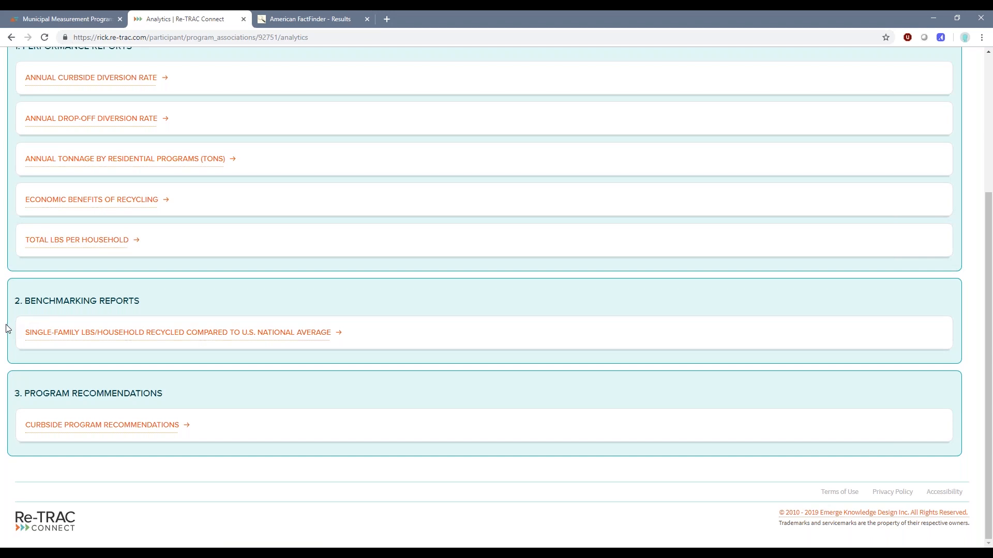
scroll(1, 329, "up", 2)
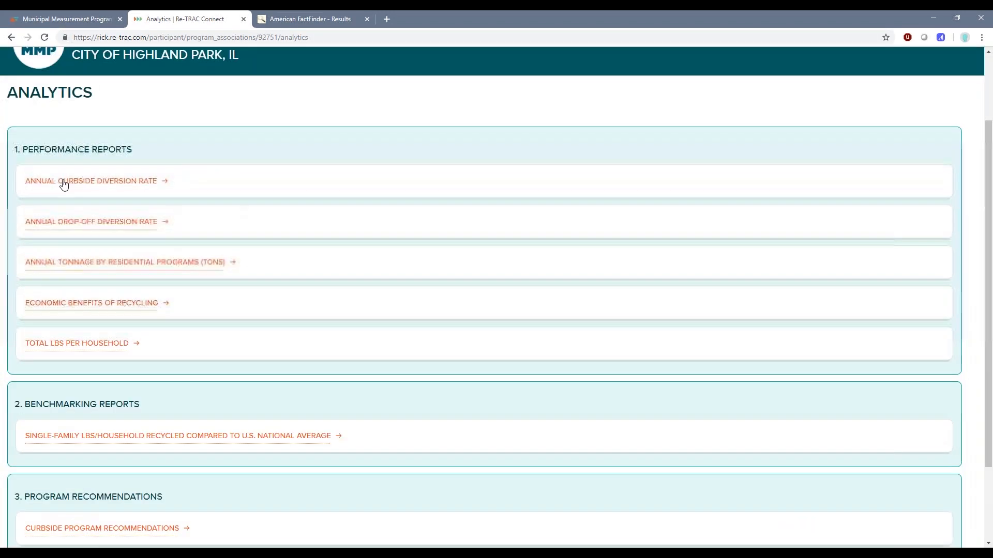
left_click(90, 220)
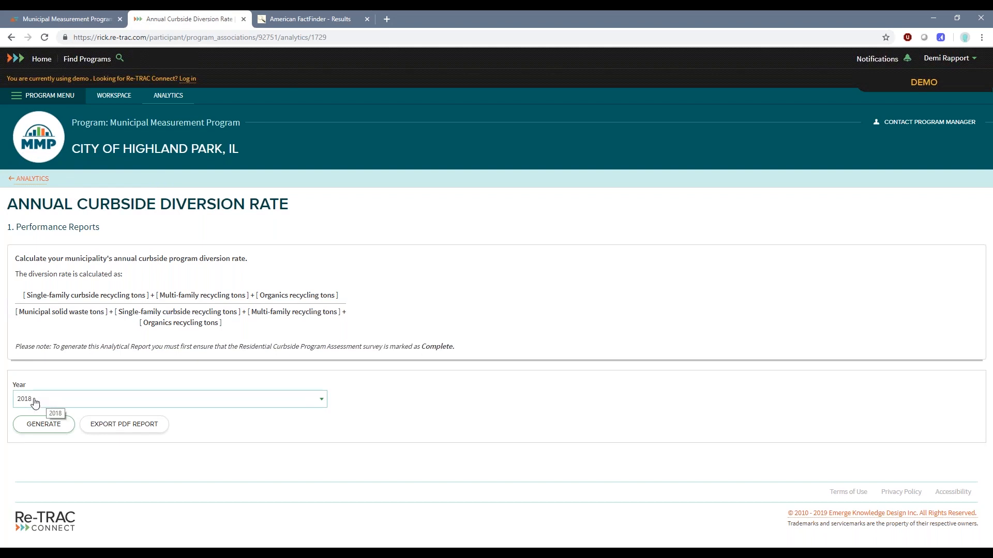
left_click(32, 426)
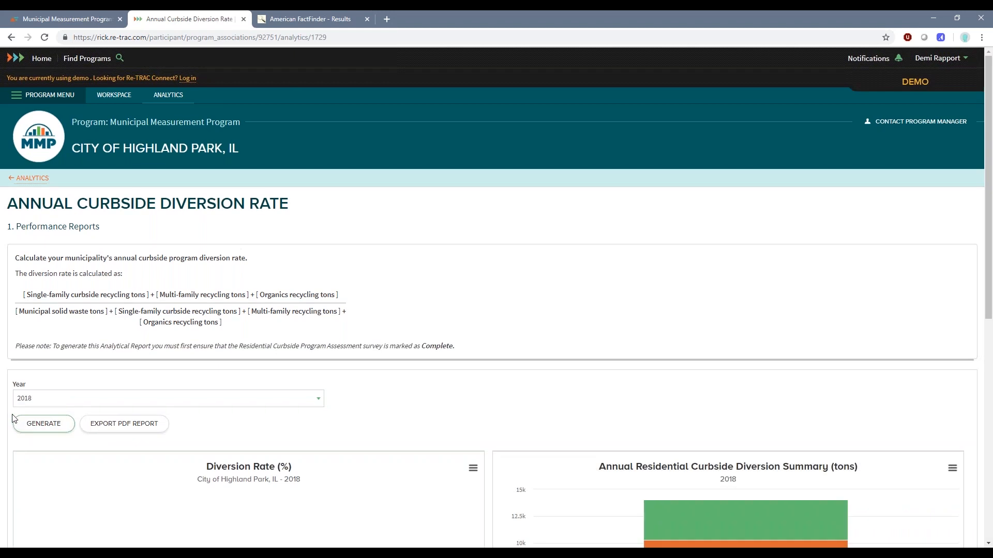
Look over the curbside diversion charts and summary table, export the report as a PDF and open the downloaded file
scroll(10, 419, "down", 4)
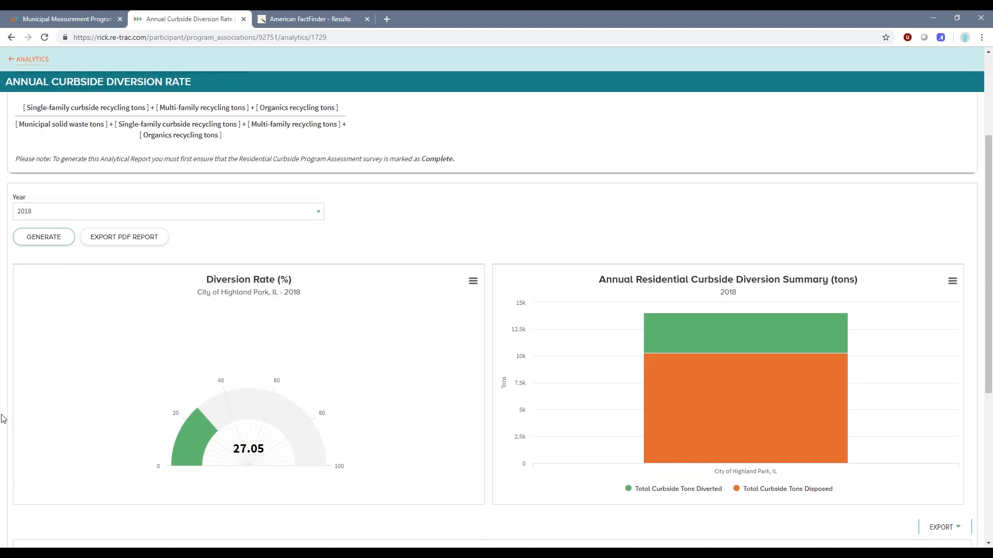
scroll(2, 420, "down", 3)
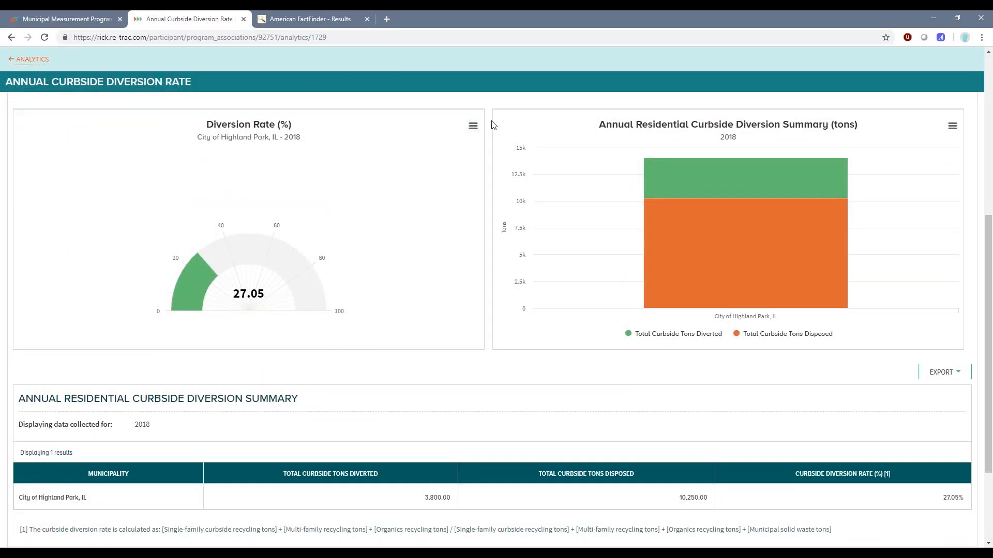
left_click(473, 127)
scroll(5, 401, "up", 2)
left_click(108, 188)
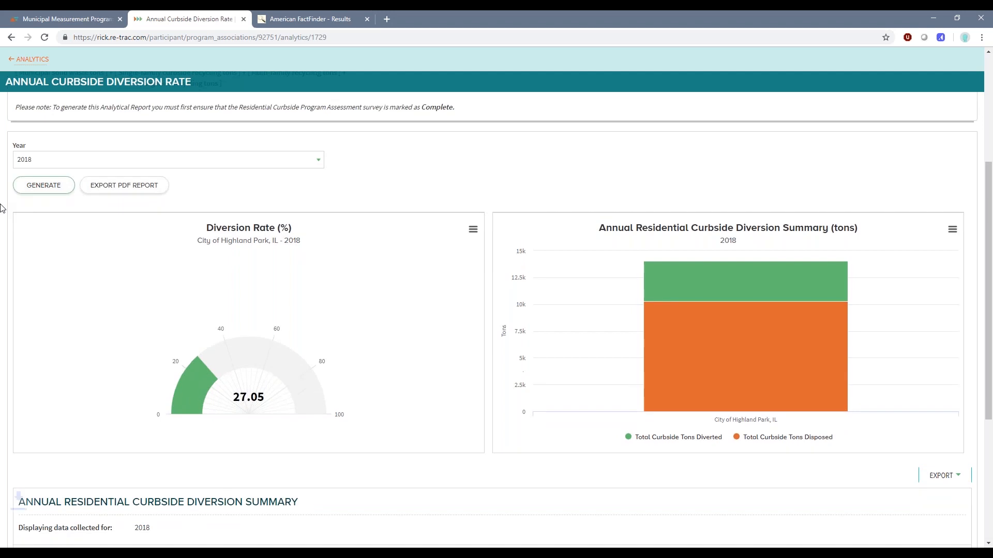
left_click(32, 538)
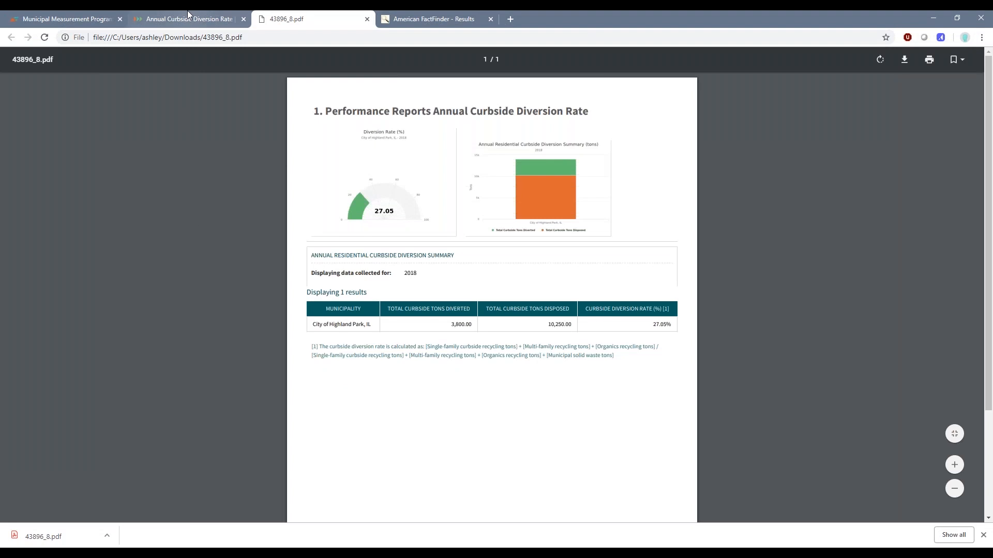
Go back from the PDF to the analytics list and generate the Annual Tonnage by Residential Programs (tons) report for 2018
left_click(187, 18)
scroll(15, 162, "up", 2)
left_click(21, 60)
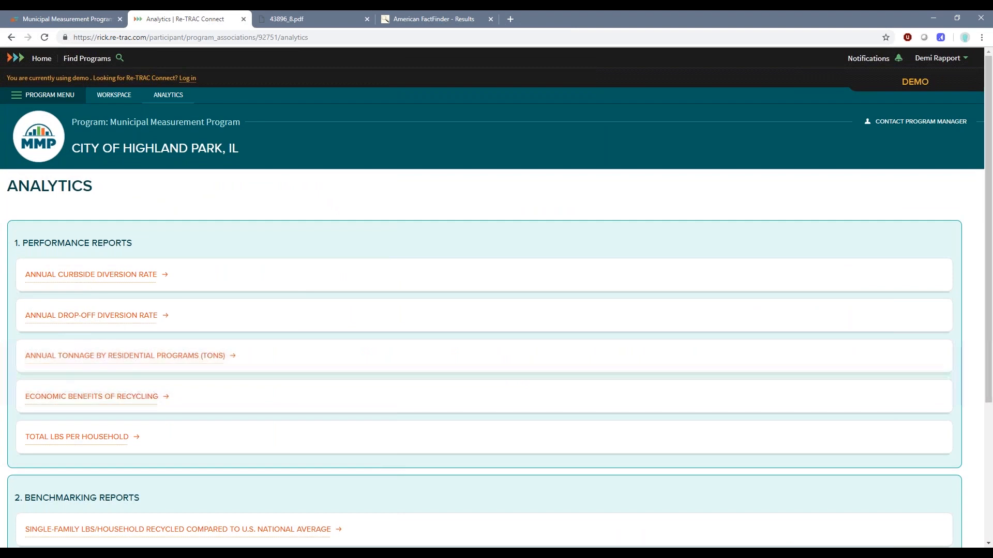
left_click(60, 358)
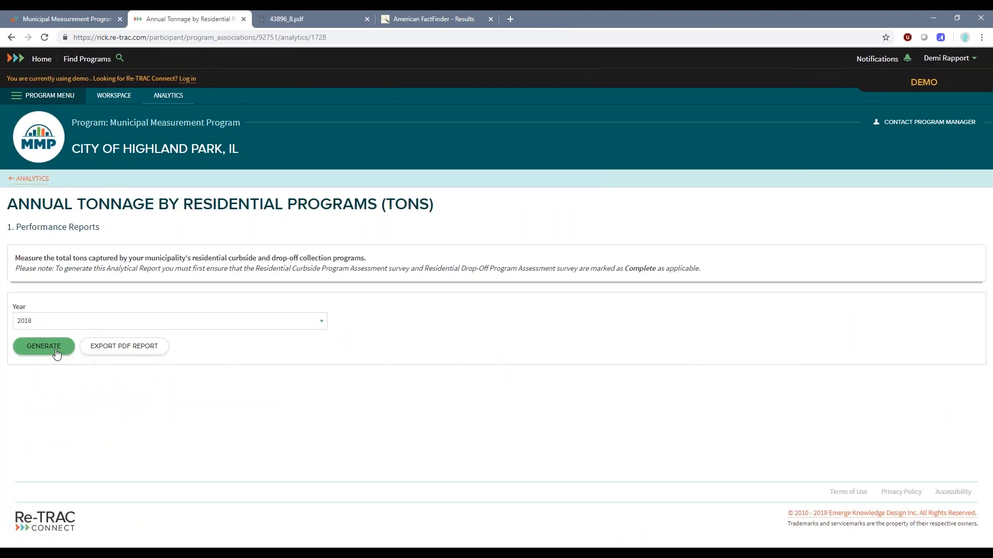
left_click(57, 354)
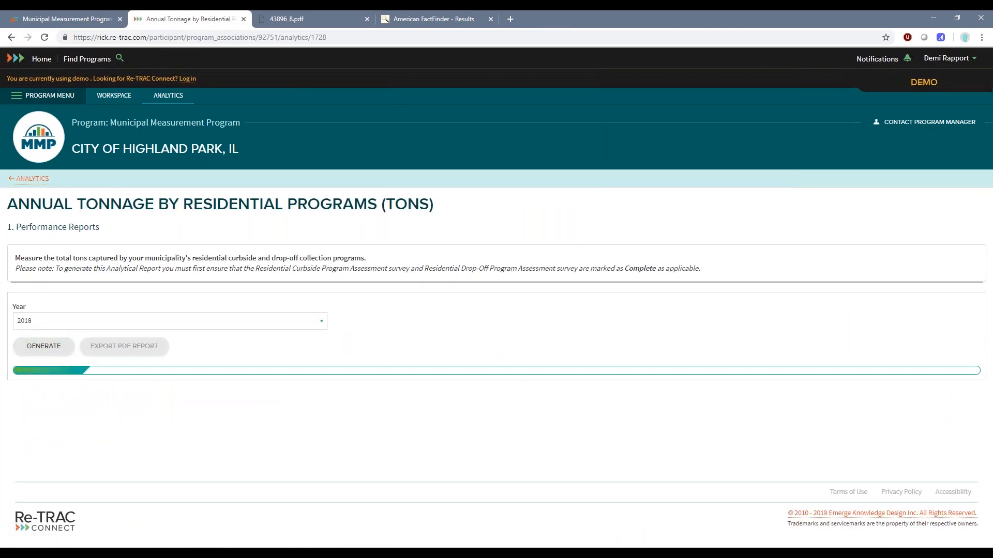
Show the tonnage chart stacked, return it to columns, and hide the Curbside Multi-family recycling and Curbside Organics series
scroll(2, 459, "down", 3)
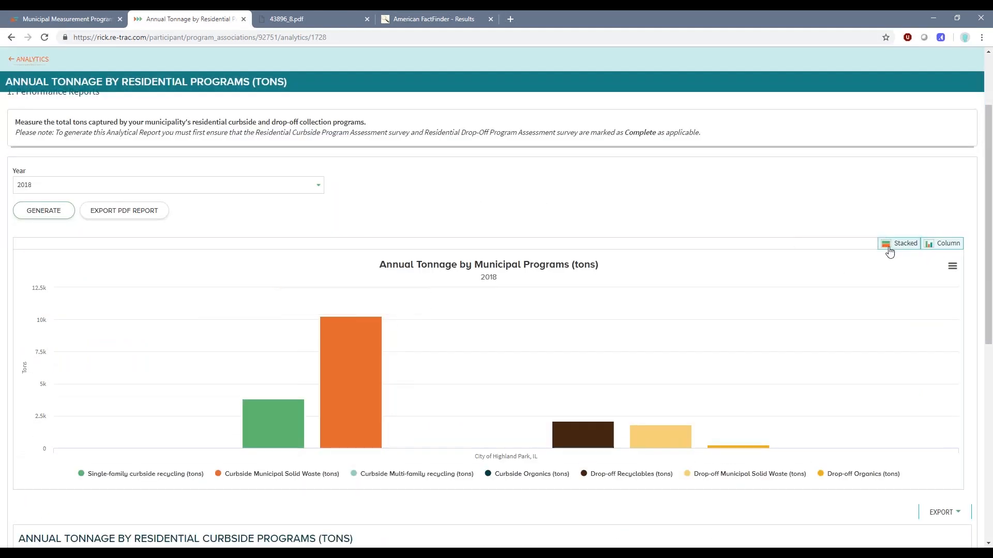
left_click(903, 247)
left_click(939, 246)
scroll(21, 400, "down", 1)
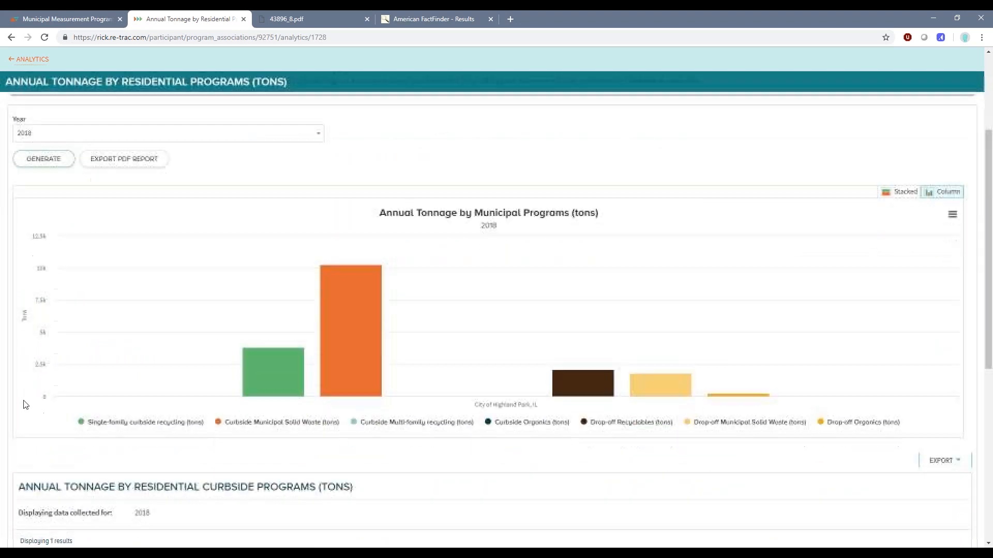
mouse_move(364, 389)
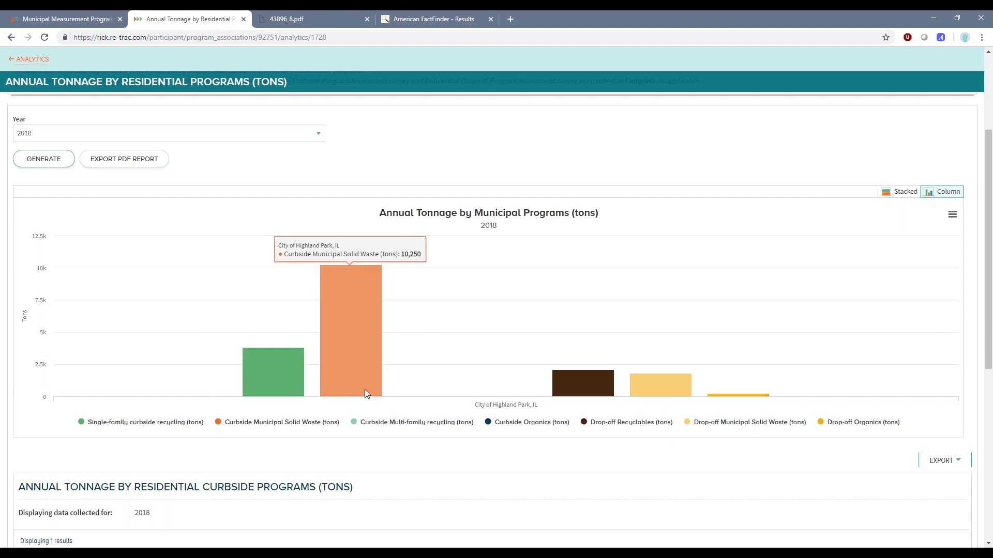
left_click(428, 423)
left_click(514, 422)
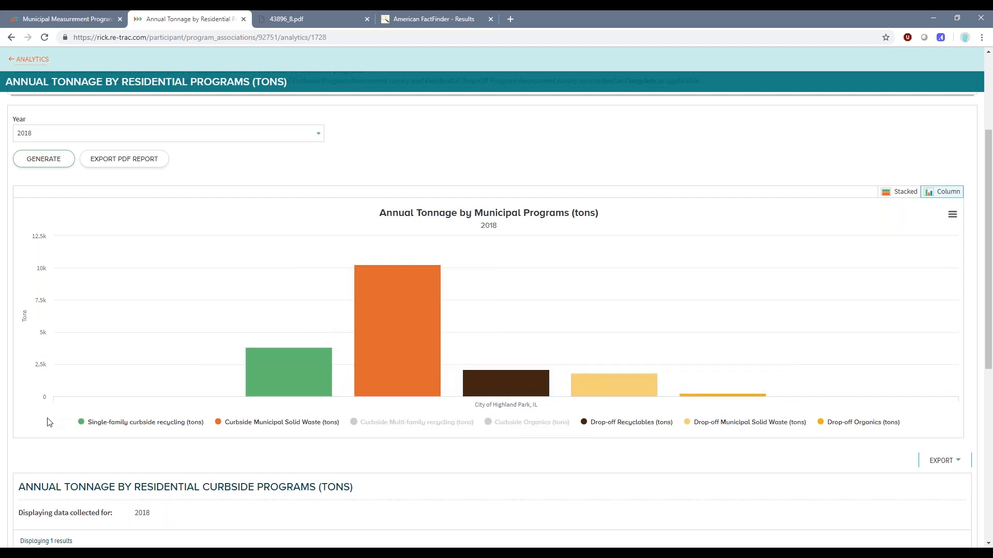
Look over the residential curbside and drop-off tonnage tables below the chart
scroll(2, 413, "down", 2)
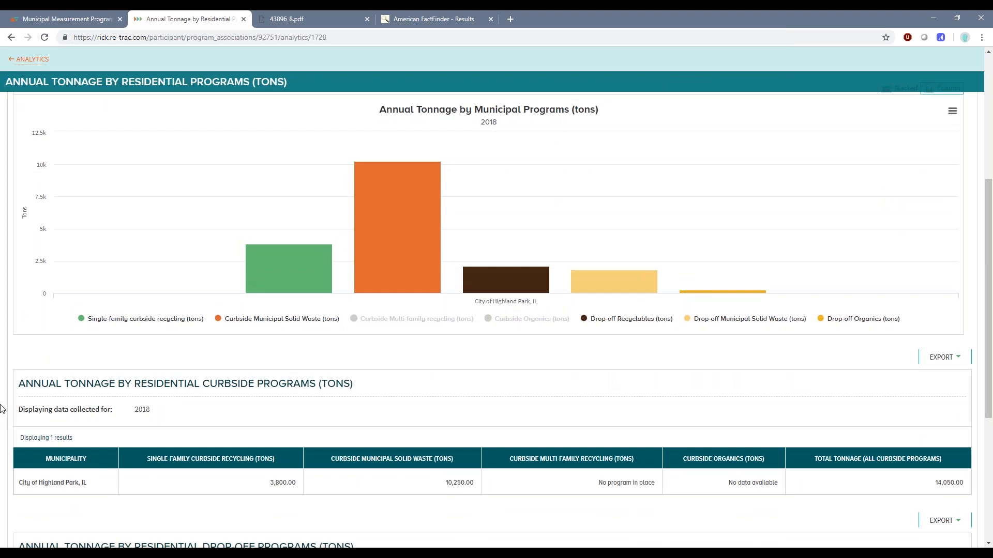
scroll(2, 414, "down", 4)
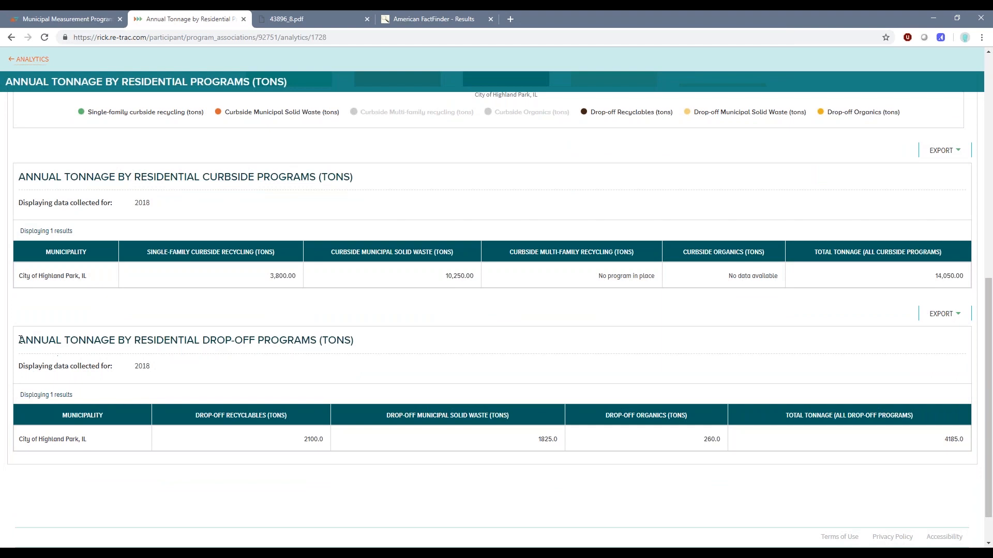
scroll(2, 343, "up", 10)
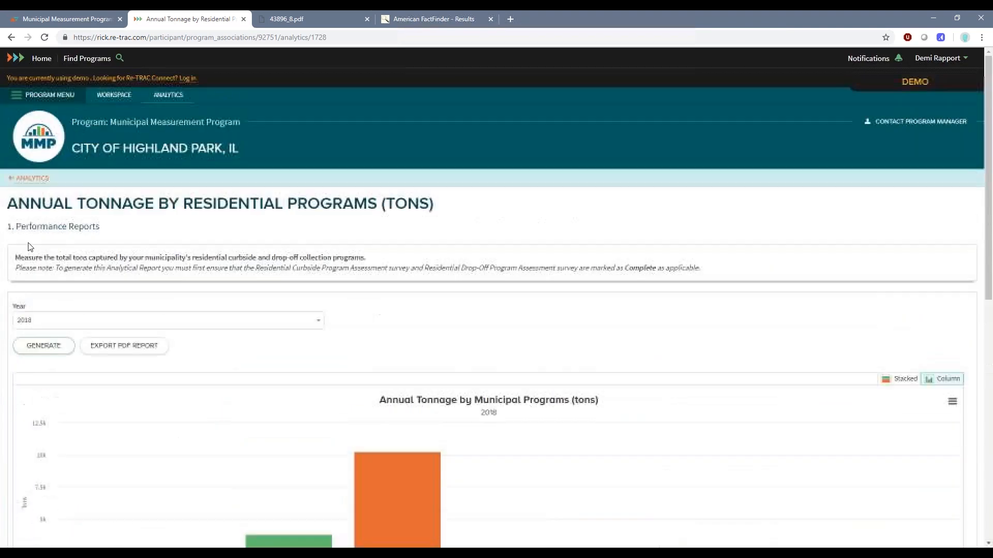
Generate the Economic Benefits of Recycling report for 2018 and review its results table and footnotes
left_click(26, 179)
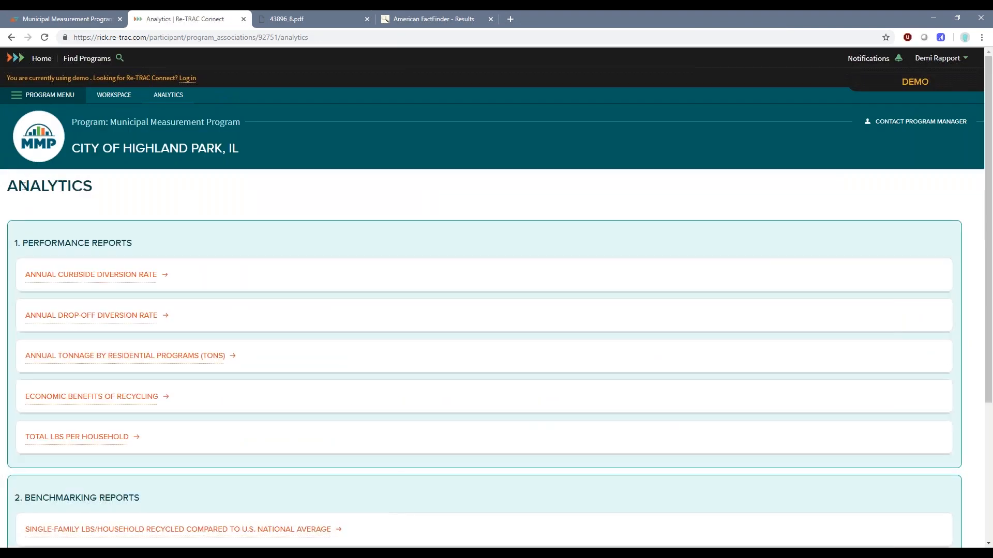
left_click(34, 397)
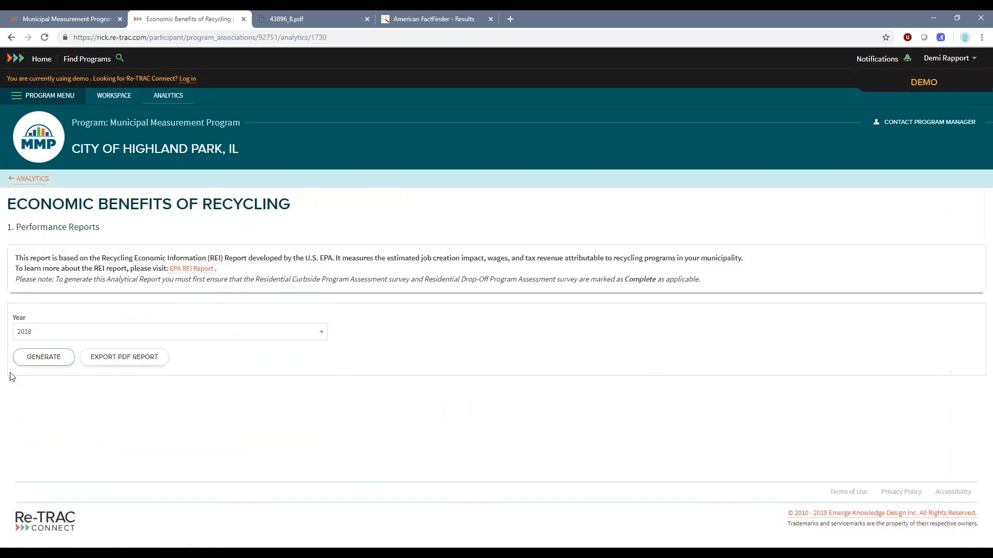
left_click(36, 362)
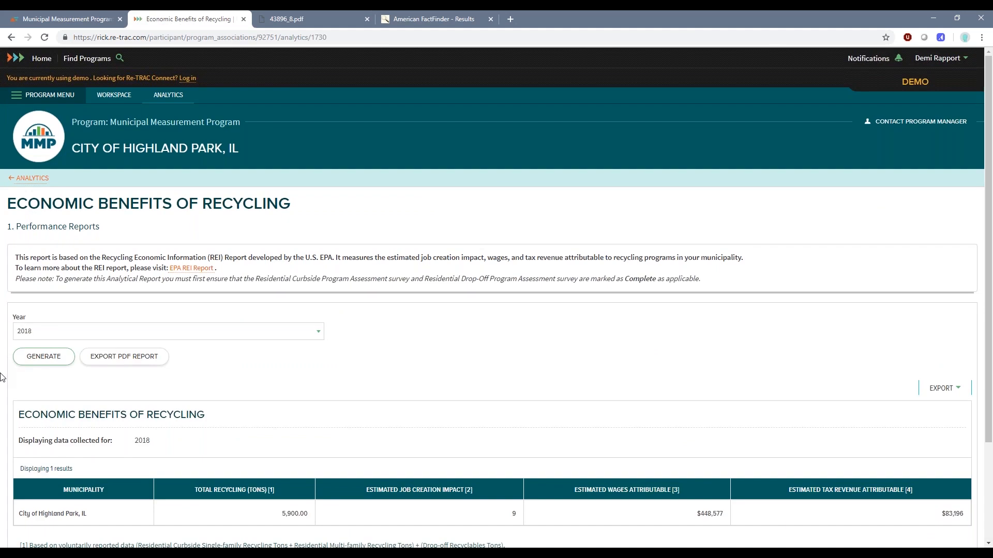
scroll(1, 386, "down", 3)
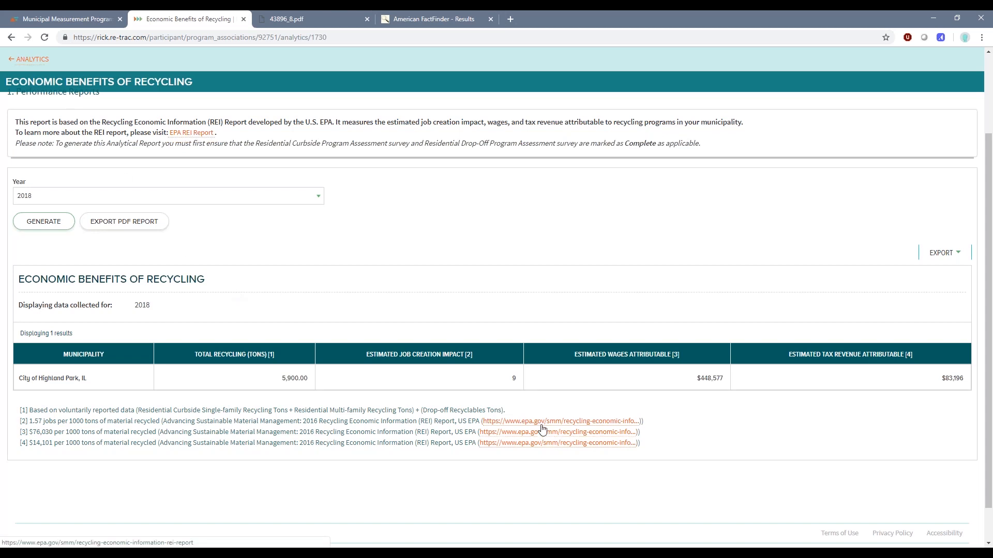
Generate the 2018 benchmarking report comparing single-family lbs/household recycled to the U.S. national average, and review its chart, table and footnote
left_click(34, 63)
scroll(43, 416, "down", 1)
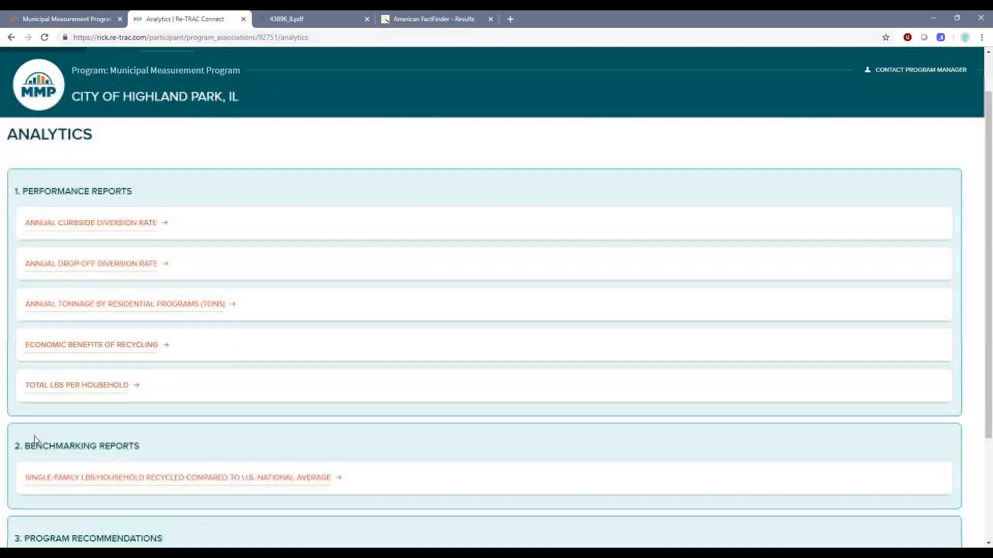
left_click(40, 481)
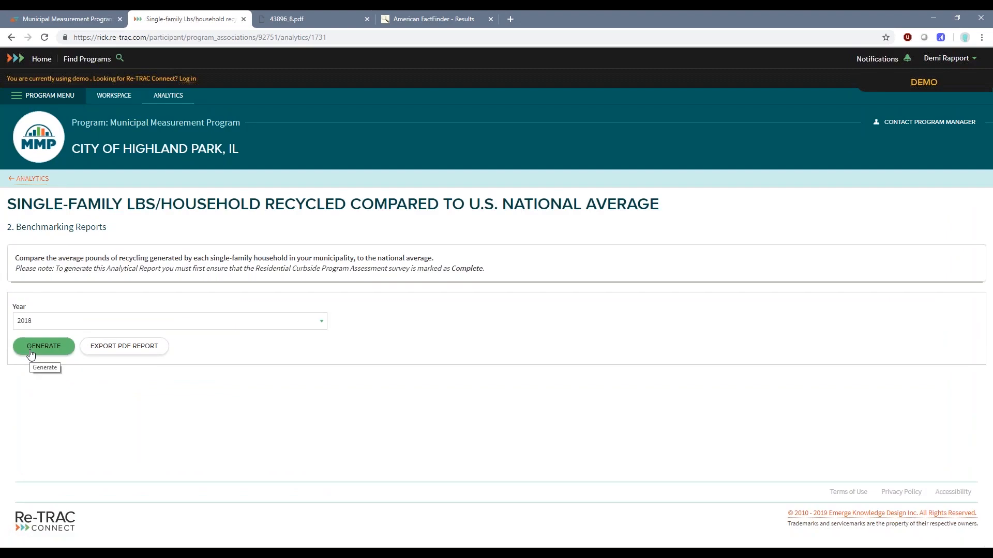
left_click(28, 343)
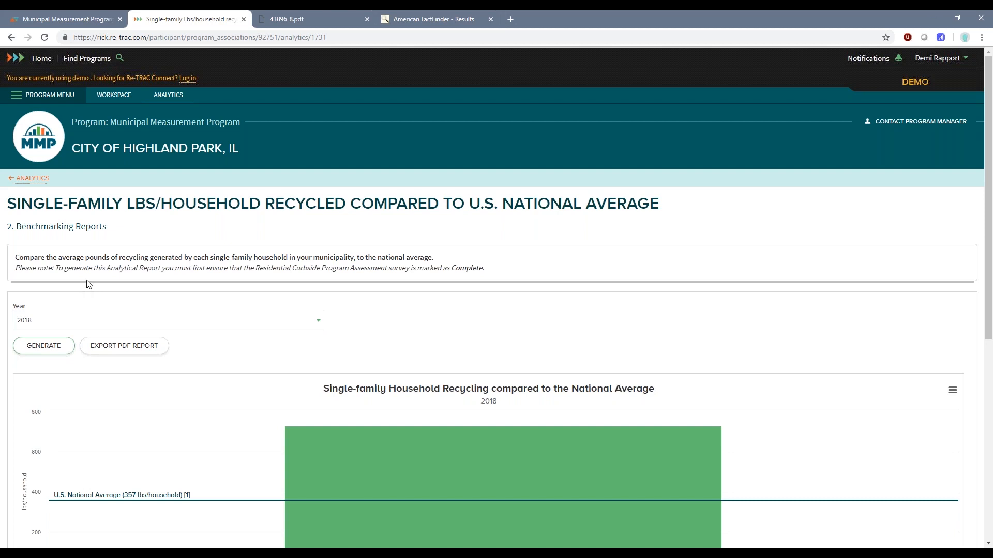
scroll(2, 399, "down", 3)
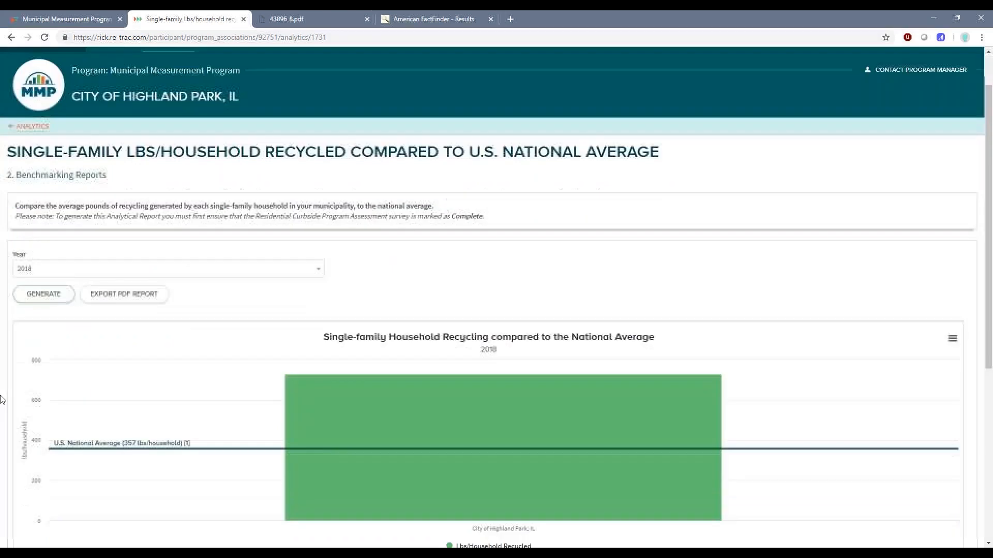
scroll(2, 410, "down", 4)
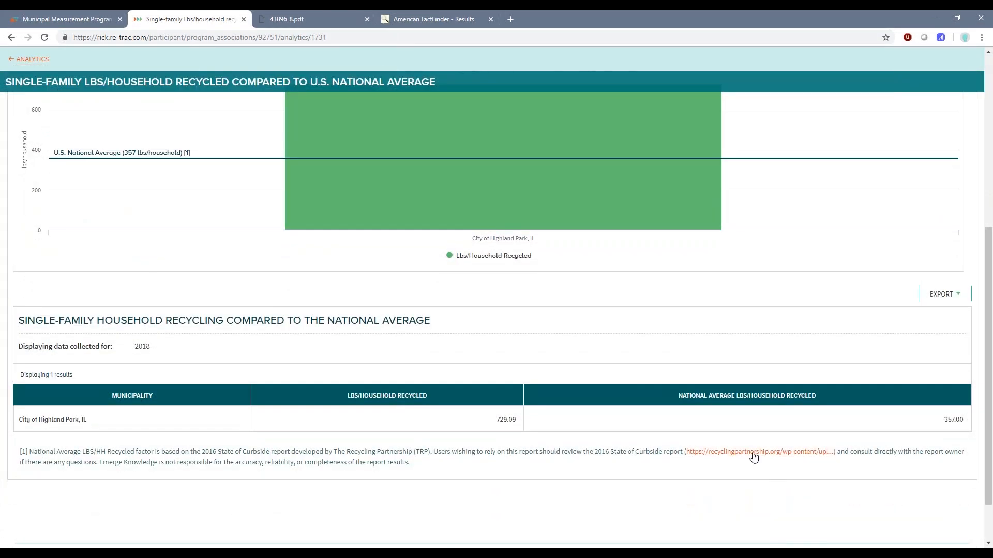
scroll(753, 455, "up", 1)
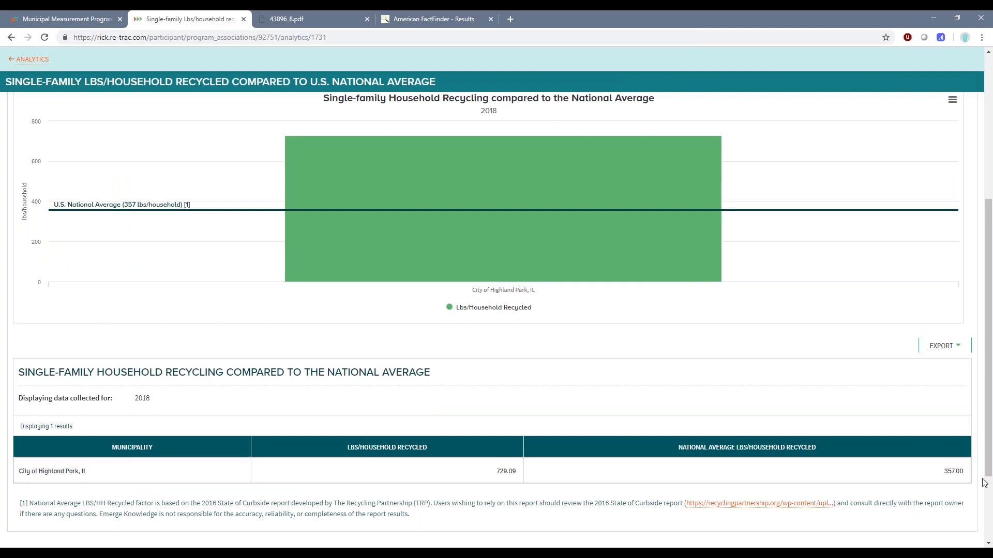
Return to the analytics list, view the program manager's contact details and close them
left_click(27, 60)
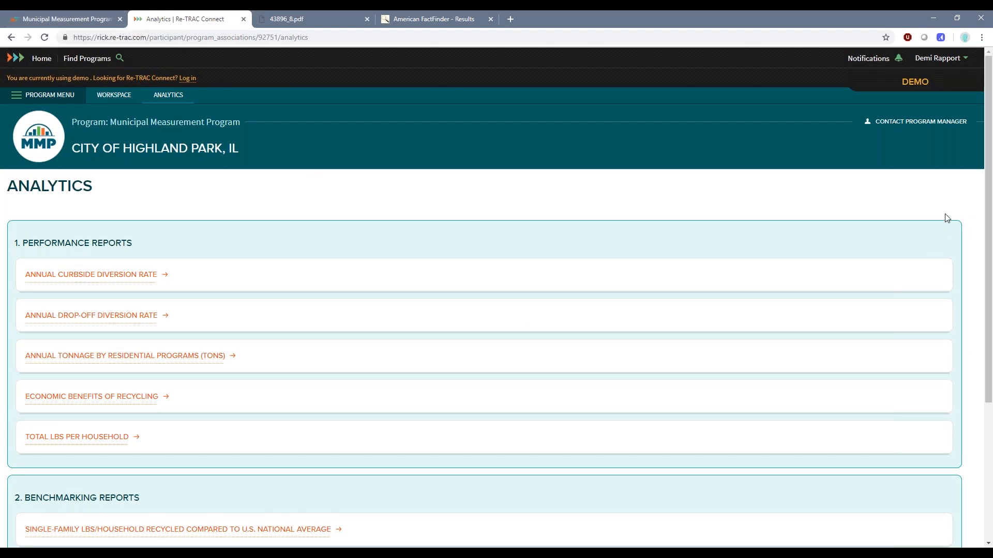
left_click(950, 124)
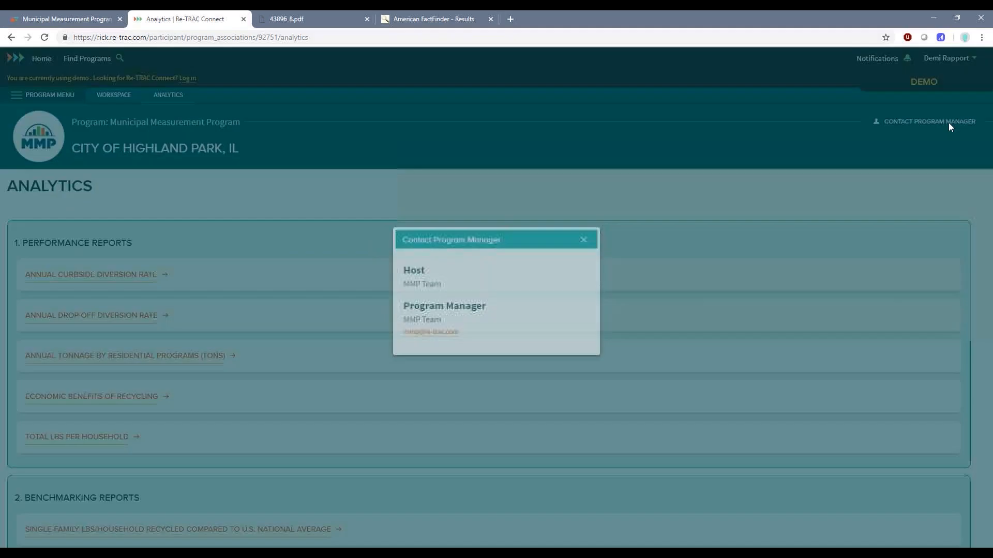
left_click(583, 247)
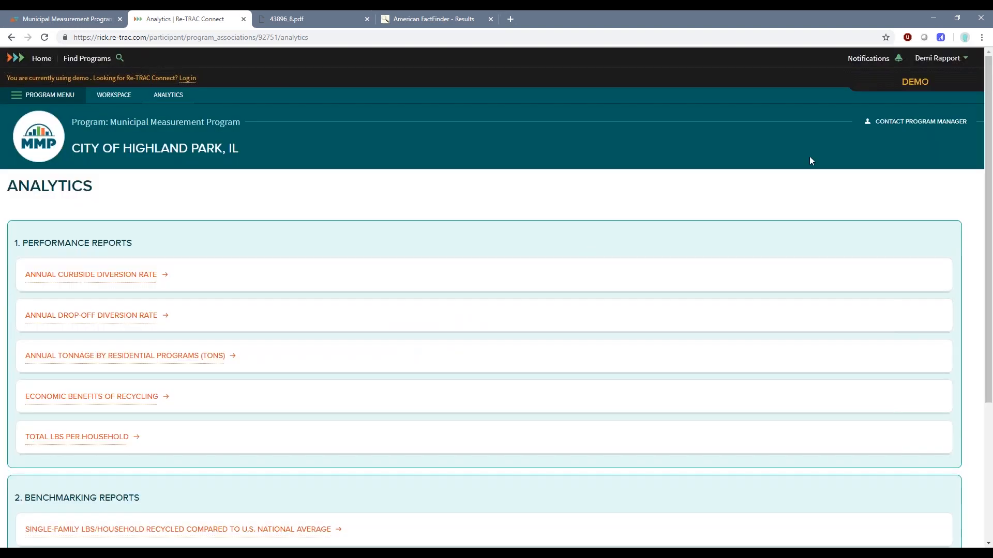
View the technical support request form from the account options, leave it blank and return to the home page
left_click(947, 63)
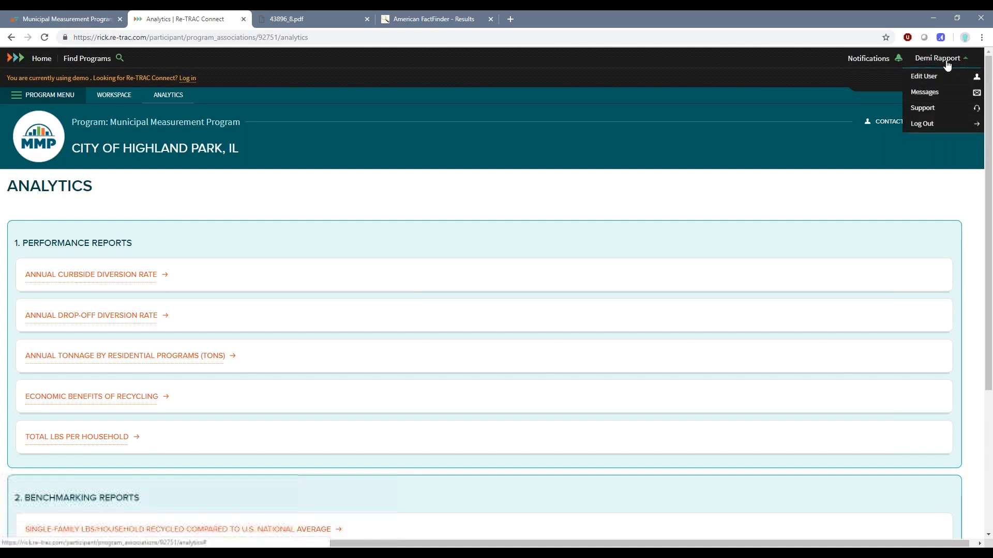
left_click(951, 112)
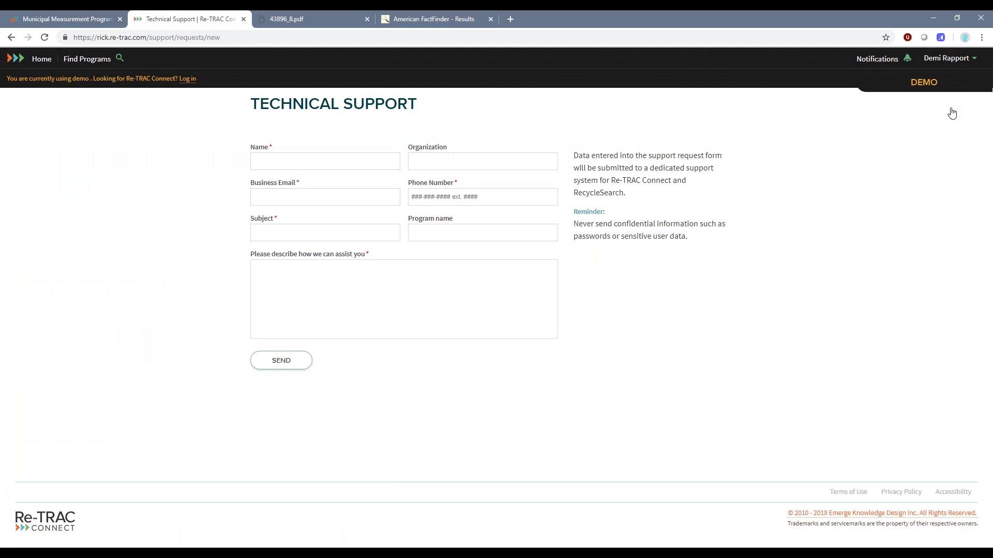
left_click(45, 61)
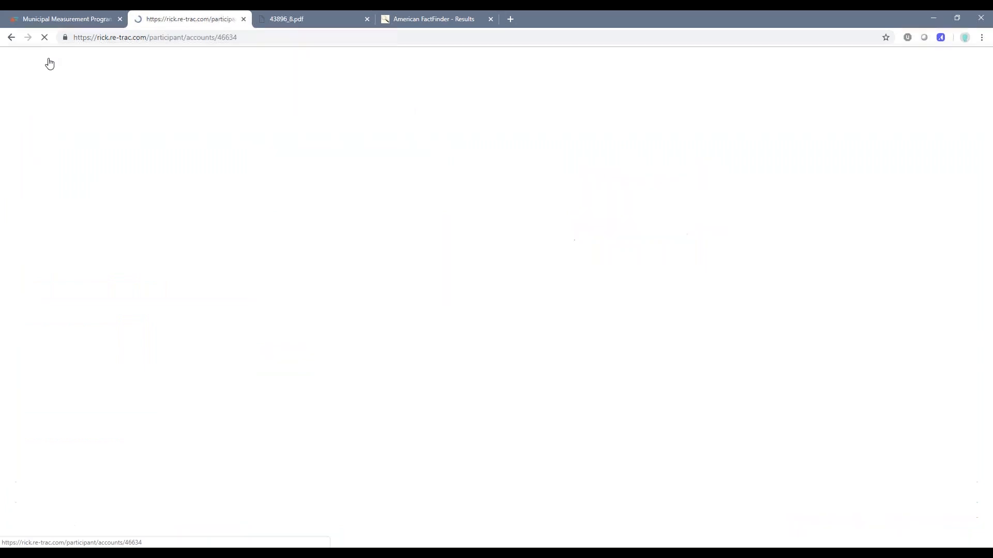